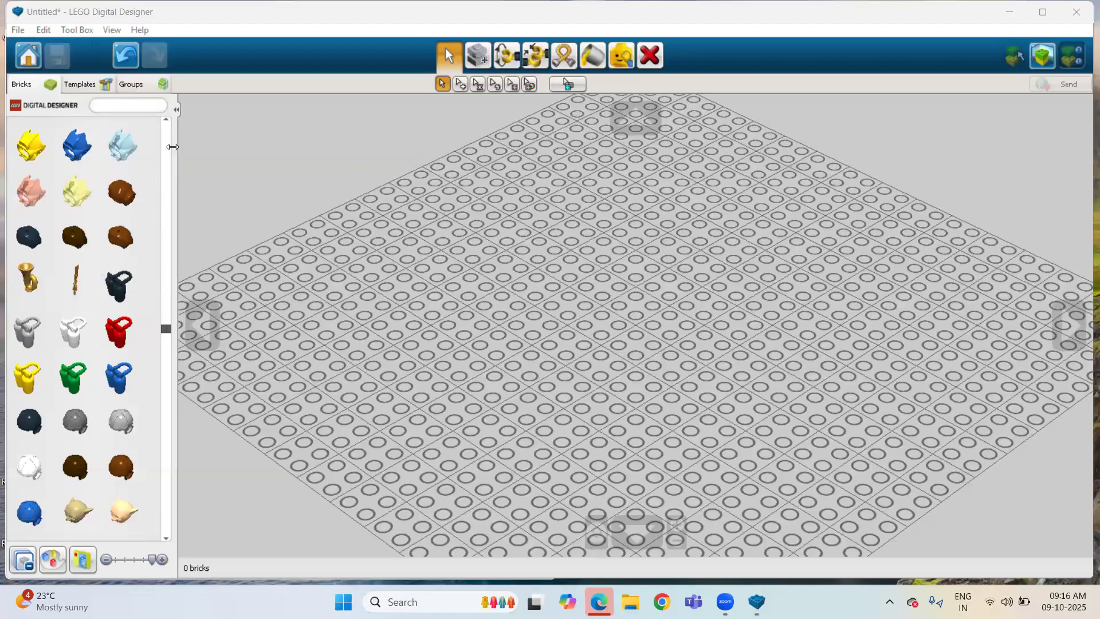
- Expand the category of bricks with holes and look through the brick palette for minifigure parts
{"action": "left_click", "coordinate": [166, 127]}
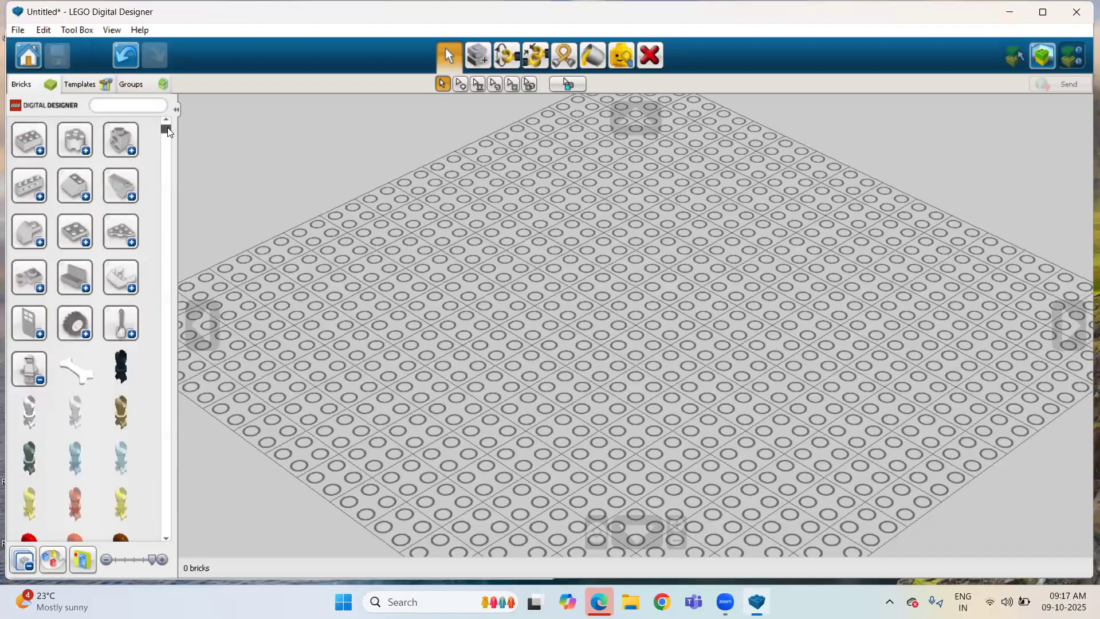
{"action": "left_click", "coordinate": [25, 180]}
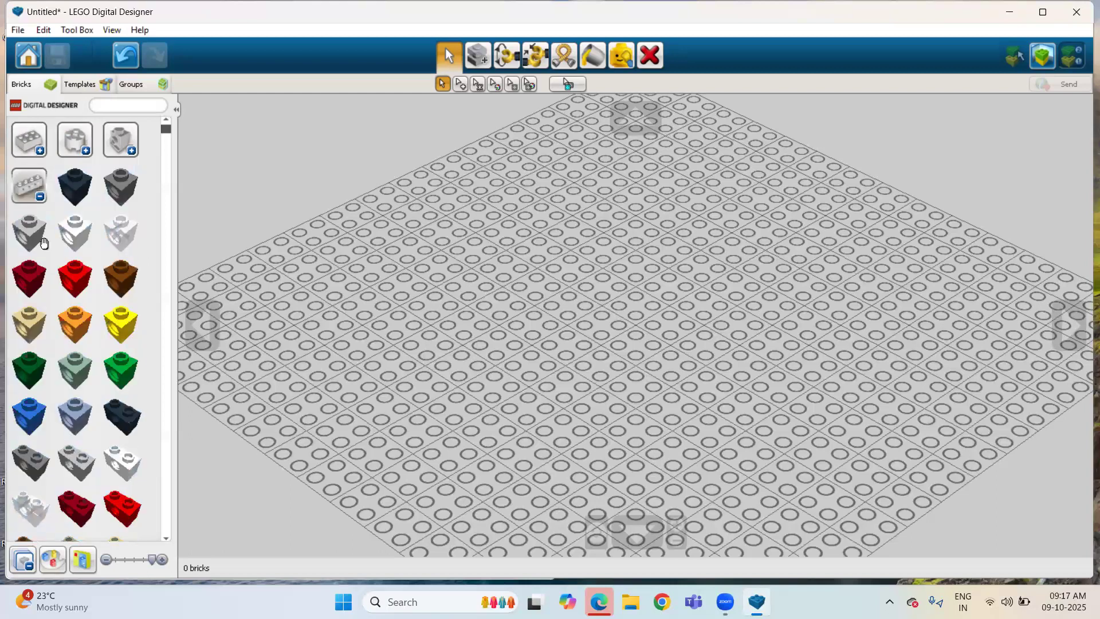
{"action": "left_click", "coordinate": [163, 515]}
{"action": "left_click", "coordinate": [163, 519]}
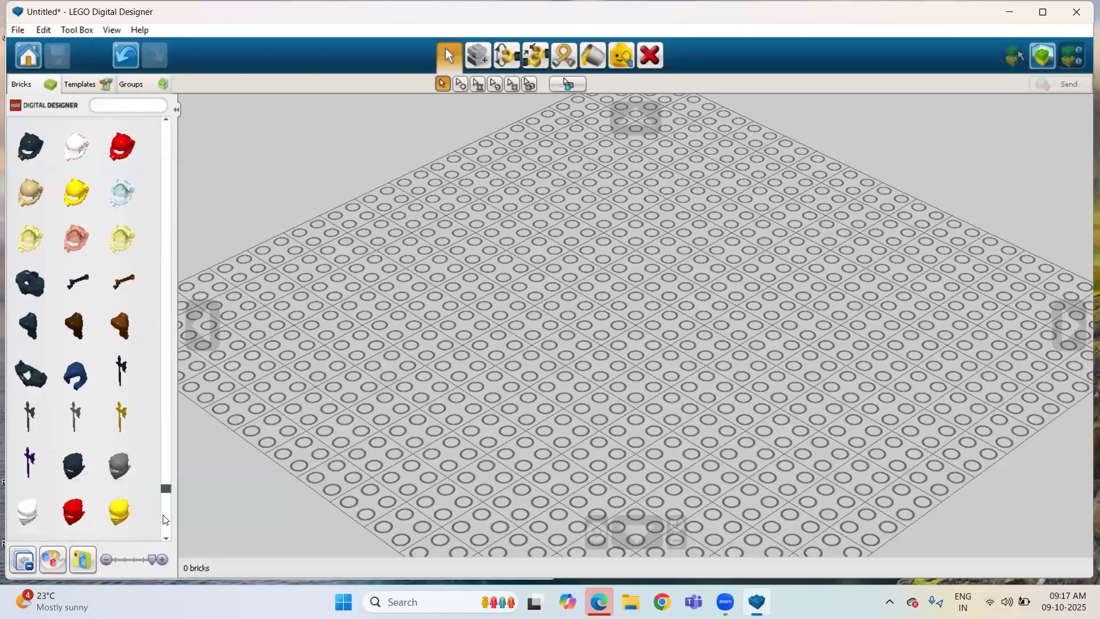
{"action": "left_click", "coordinate": [169, 276]}
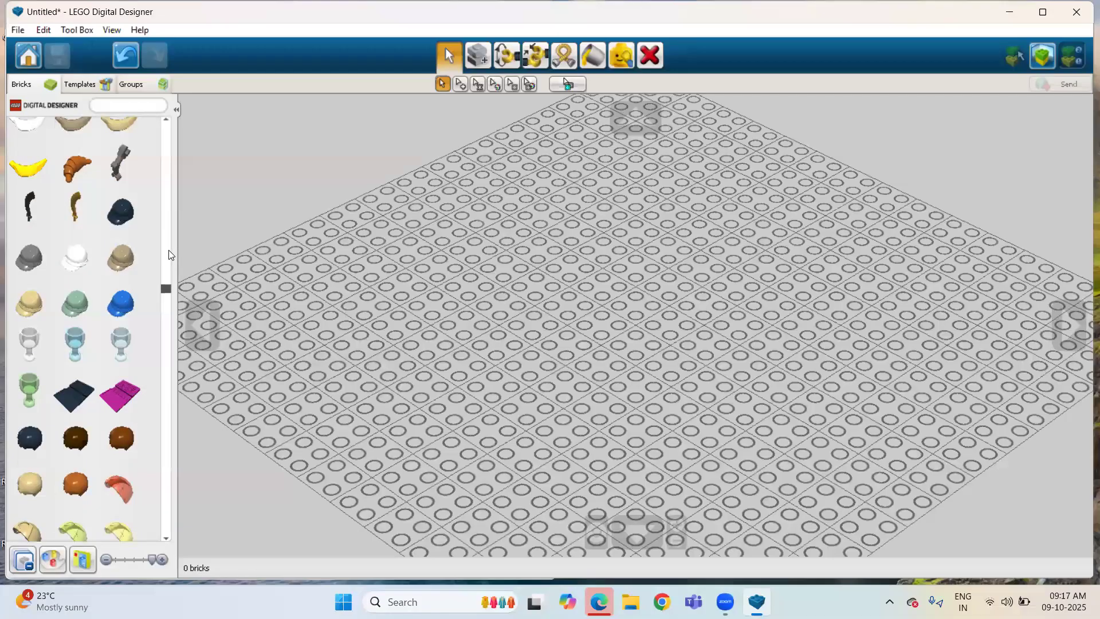
{"action": "left_click", "coordinate": [170, 255]}
{"action": "left_click", "coordinate": [171, 202]}
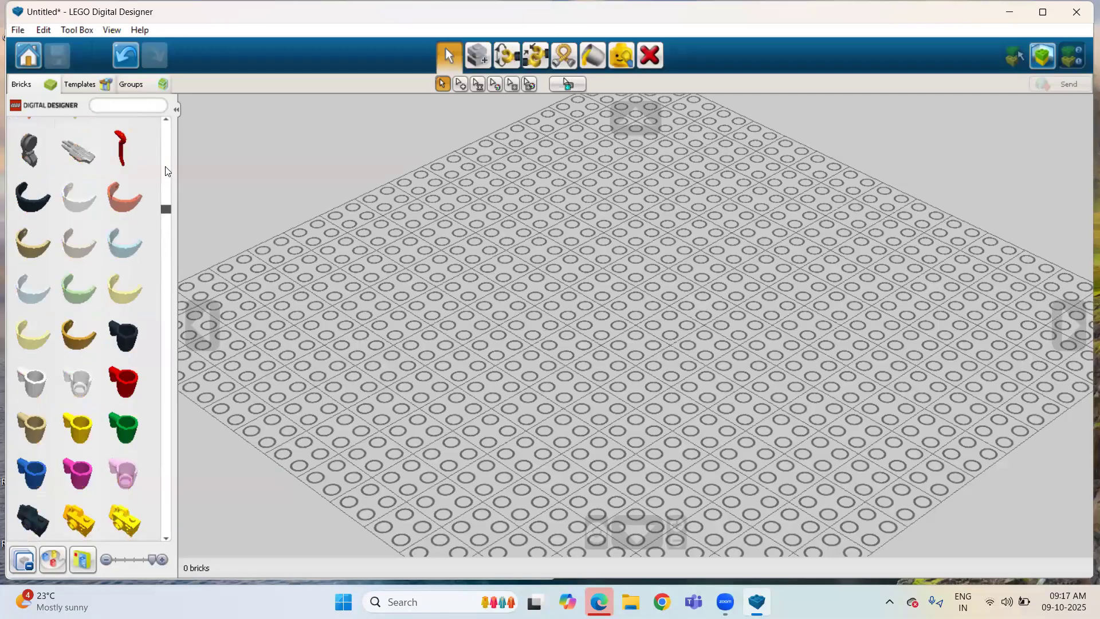
{"action": "left_click", "coordinate": [165, 171]}
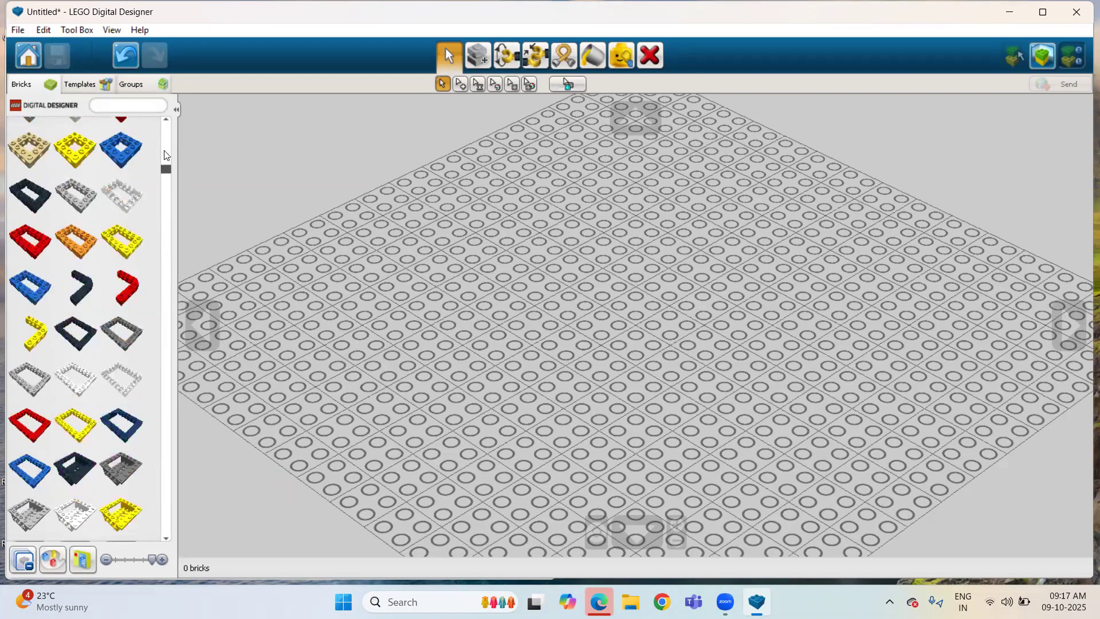
{"action": "left_click", "coordinate": [164, 154]}
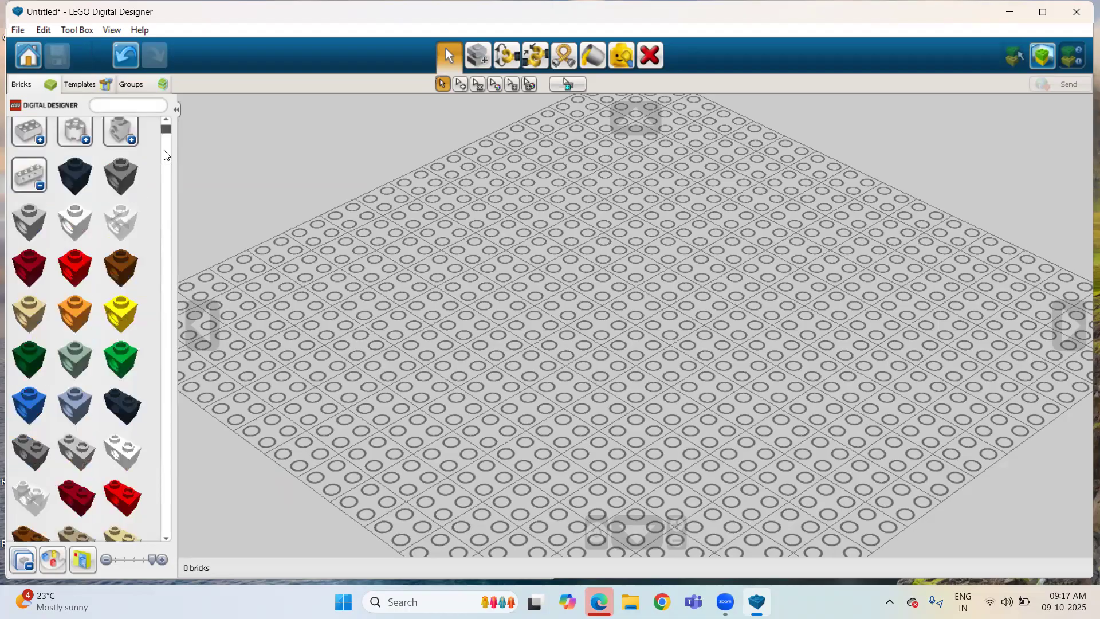
{"action": "left_click", "coordinate": [166, 534]}
{"action": "left_click", "coordinate": [166, 534]}
{"action": "left_click", "coordinate": [167, 534]}
{"action": "left_click", "coordinate": [167, 534]}
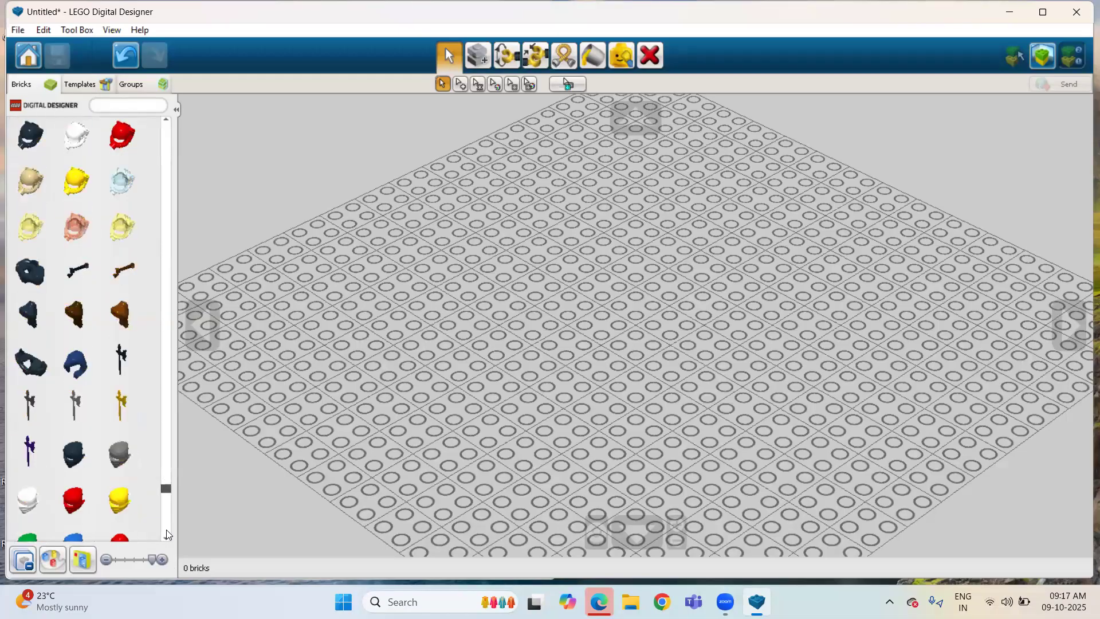
{"action": "left_click", "coordinate": [166, 534]}
{"action": "left_click", "coordinate": [169, 197]}
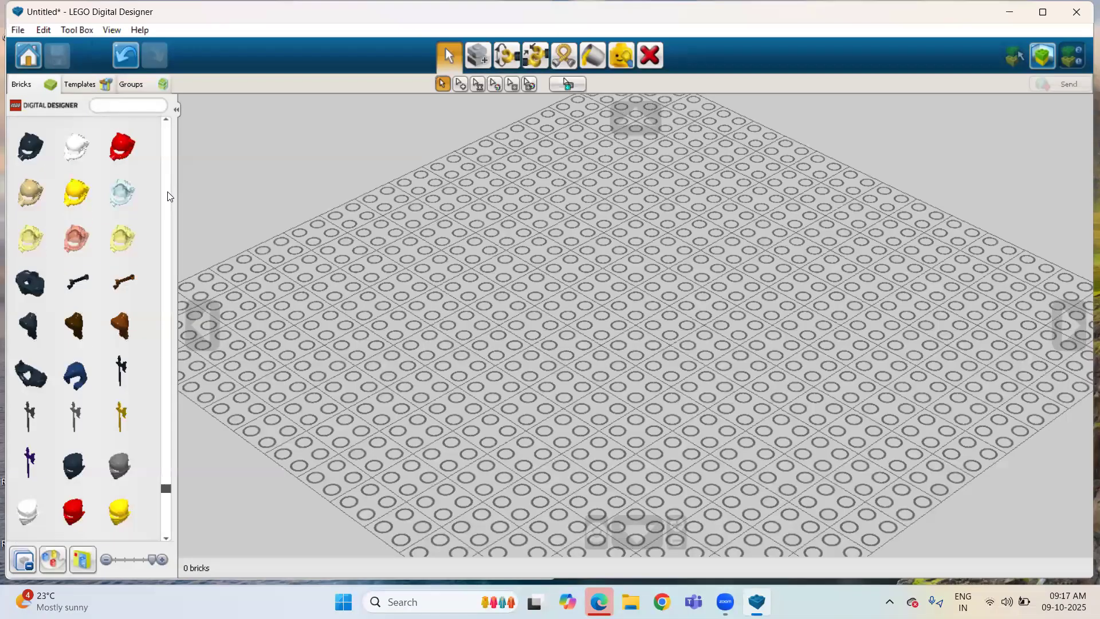
{"action": "left_click", "coordinate": [169, 197]}
{"action": "left_click", "coordinate": [170, 197]}
{"action": "left_click", "coordinate": [170, 196]}
{"action": "left_click", "coordinate": [170, 196]}
{"action": "left_click", "coordinate": [170, 197]}
{"action": "left_click", "coordinate": [169, 196]}
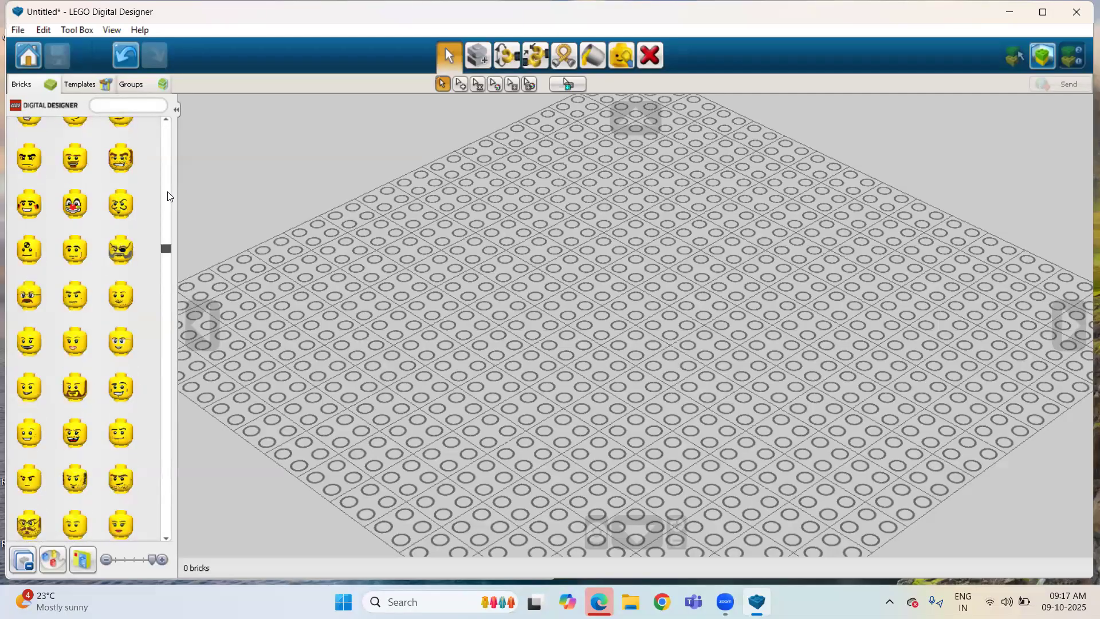
- Place a black minifigure torso with a printed front and yellow hands near the middle of the building plate
{"action": "left_click_drag", "start_coordinate": [165, 250], "coordinate": [179, 419]}
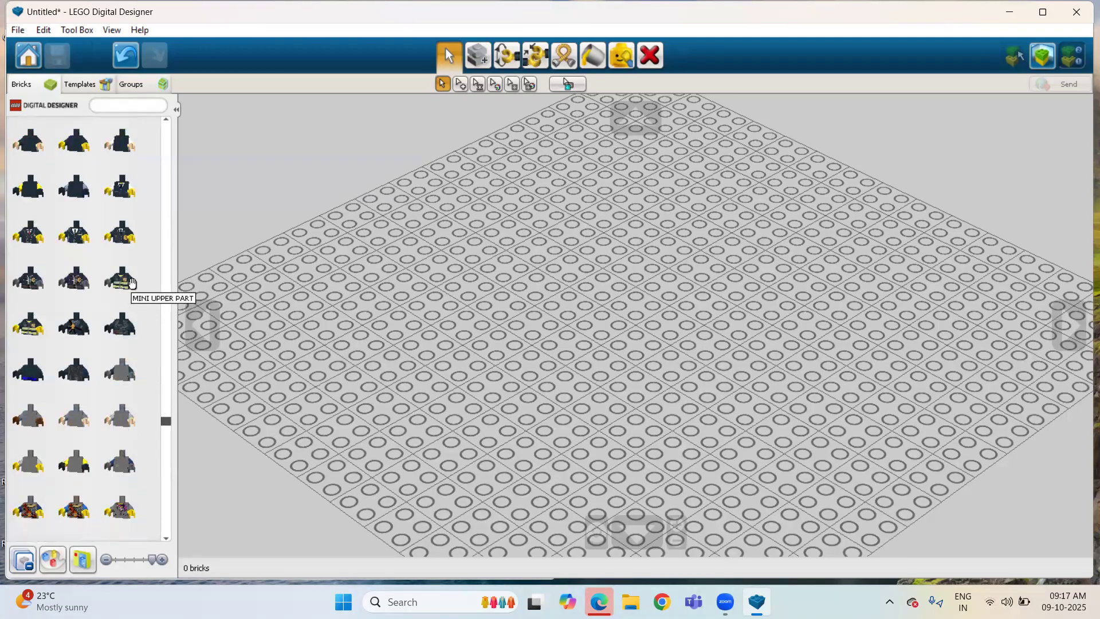
{"action": "left_click", "coordinate": [123, 235]}
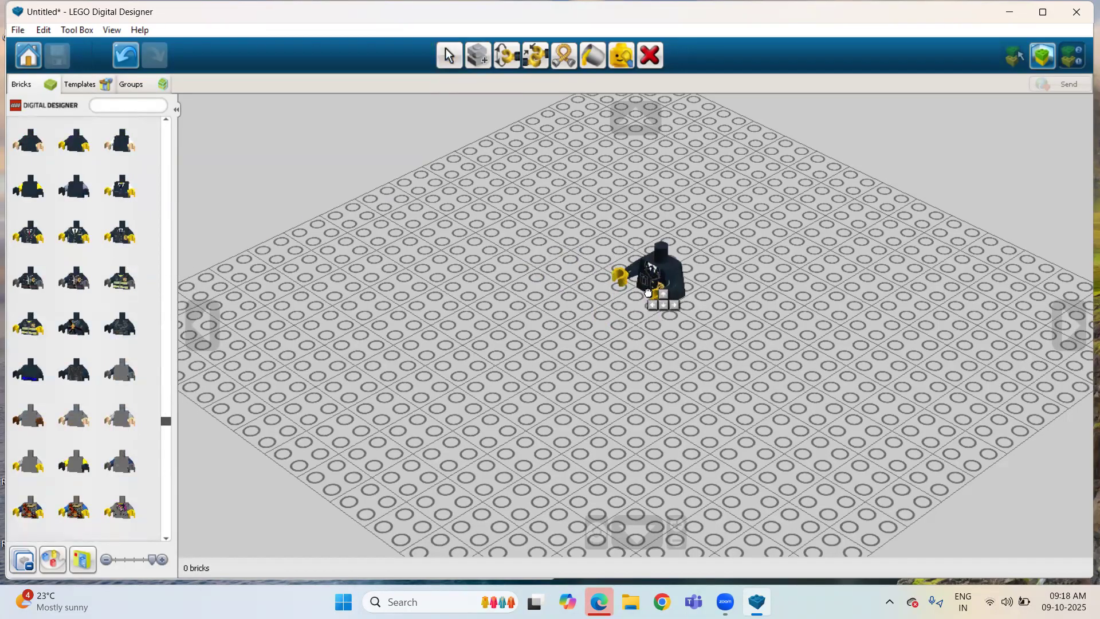
{"action": "left_click", "coordinate": [647, 292]}
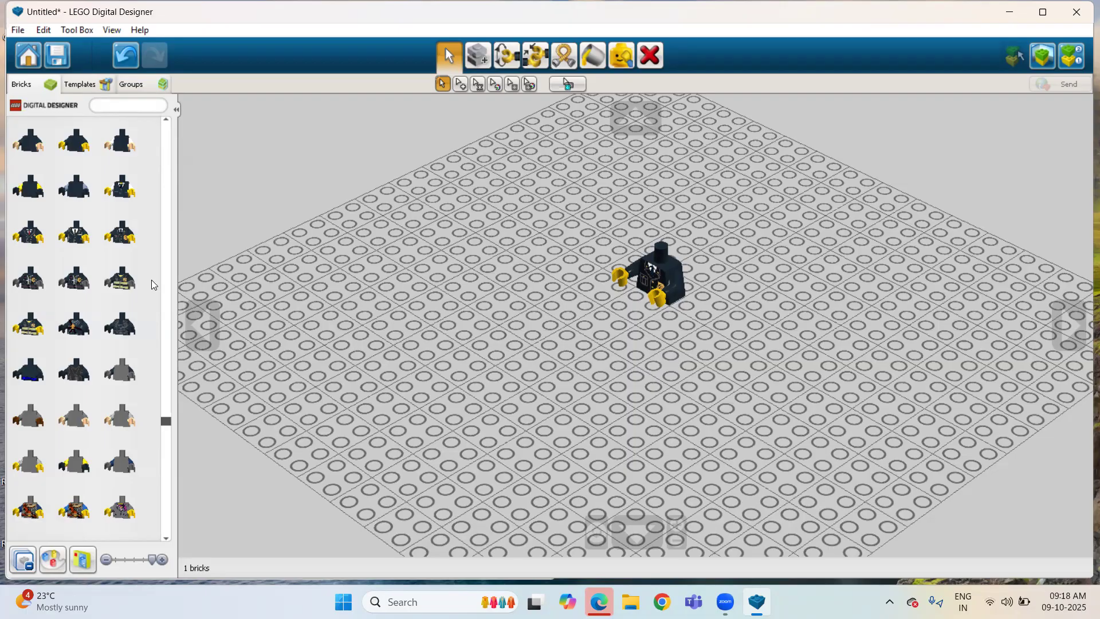
- Find the black mini sword among the minifigure accessories and attach it to the torso's left hand
{"action": "scroll", "coordinate": [165, 228], "scroll_direction": "up", "scroll_amount": 10}
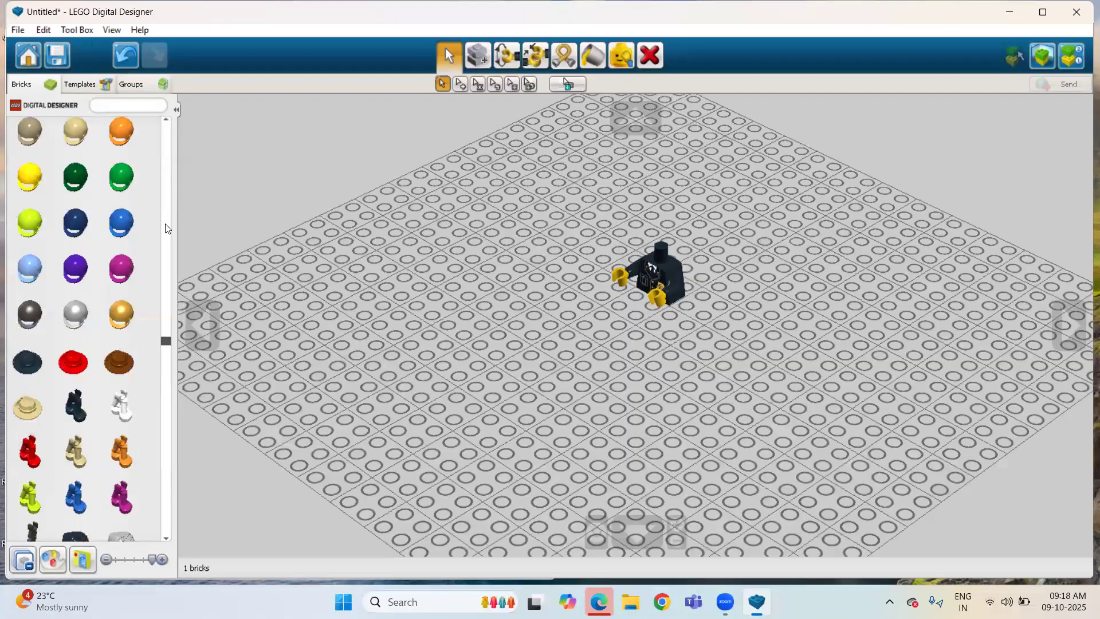
{"action": "scroll", "coordinate": [166, 228], "scroll_direction": "up", "scroll_amount": 3}
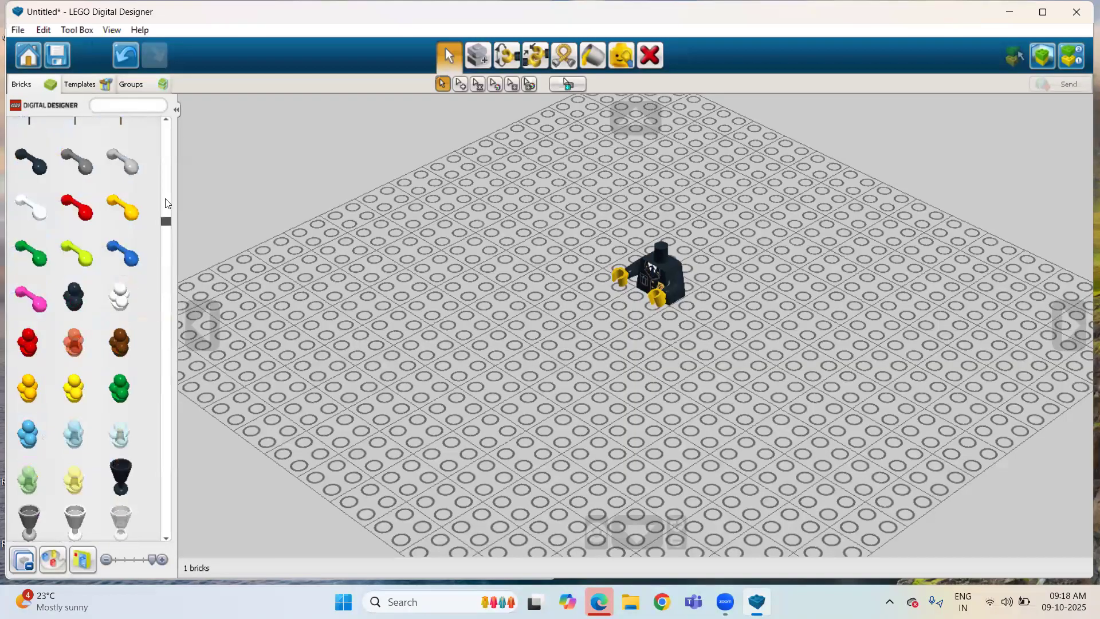
{"action": "scroll", "coordinate": [166, 203], "scroll_direction": "up", "scroll_amount": 3}
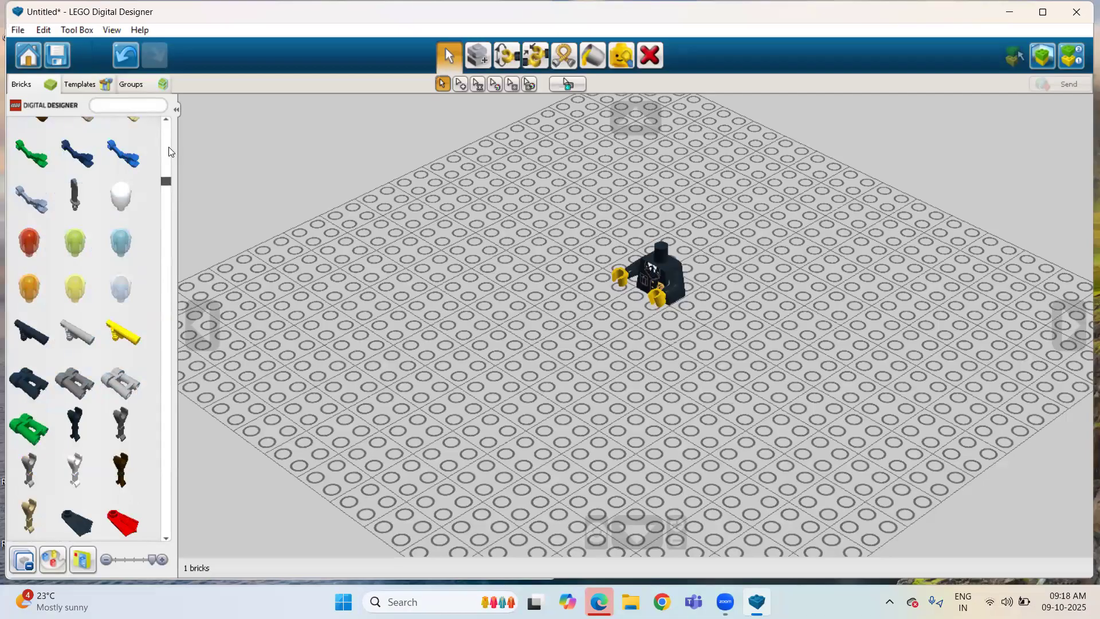
{"action": "scroll", "coordinate": [169, 133], "scroll_direction": "up", "scroll_amount": 3}
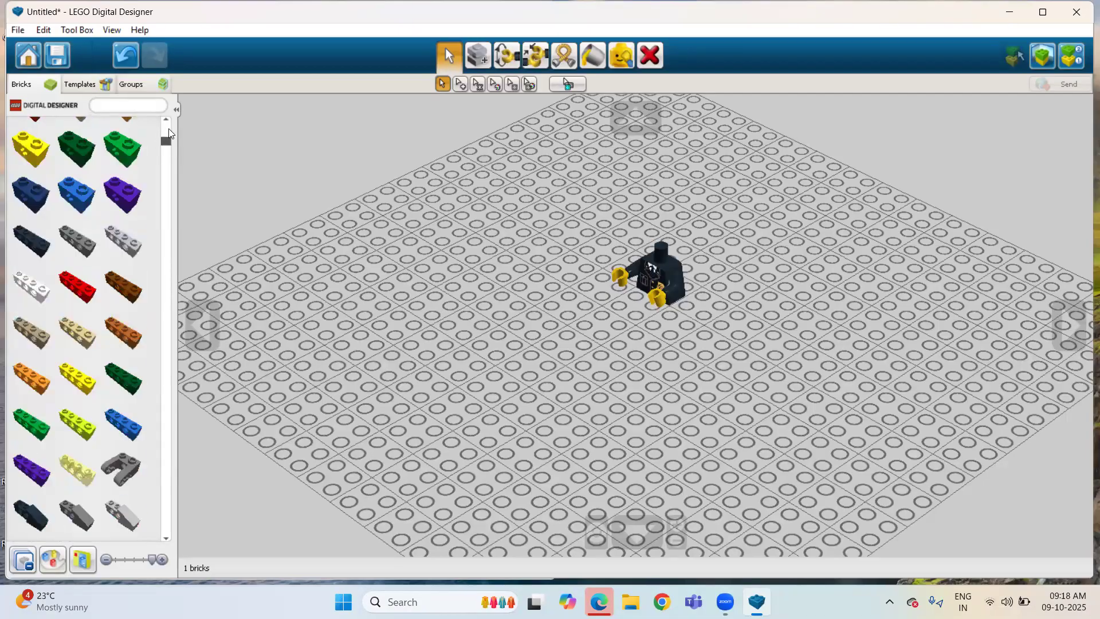
{"action": "scroll", "coordinate": [166, 172], "scroll_direction": "down", "scroll_amount": 6}
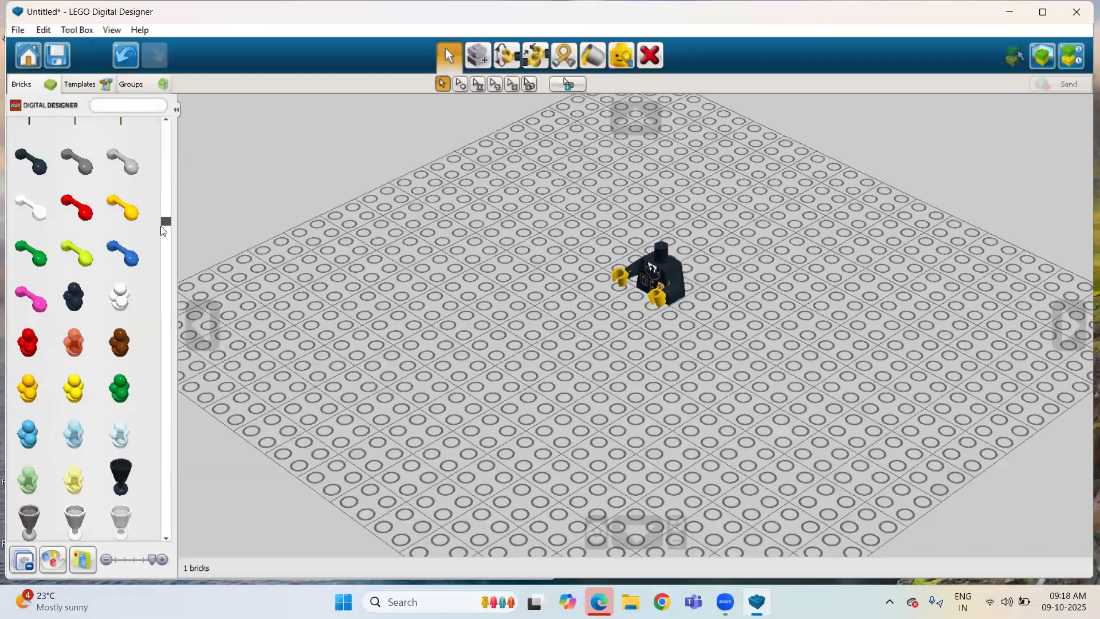
{"action": "left_click_drag", "start_coordinate": [165, 223], "coordinate": [175, 263]}
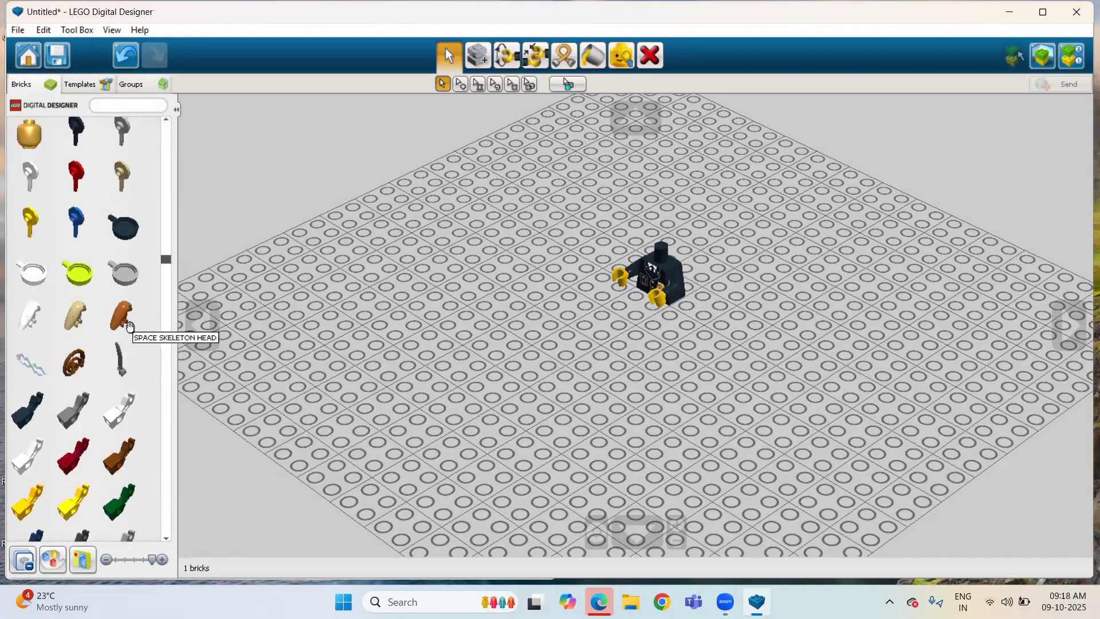
{"action": "left_click_drag", "start_coordinate": [171, 260], "coordinate": [167, 266]}
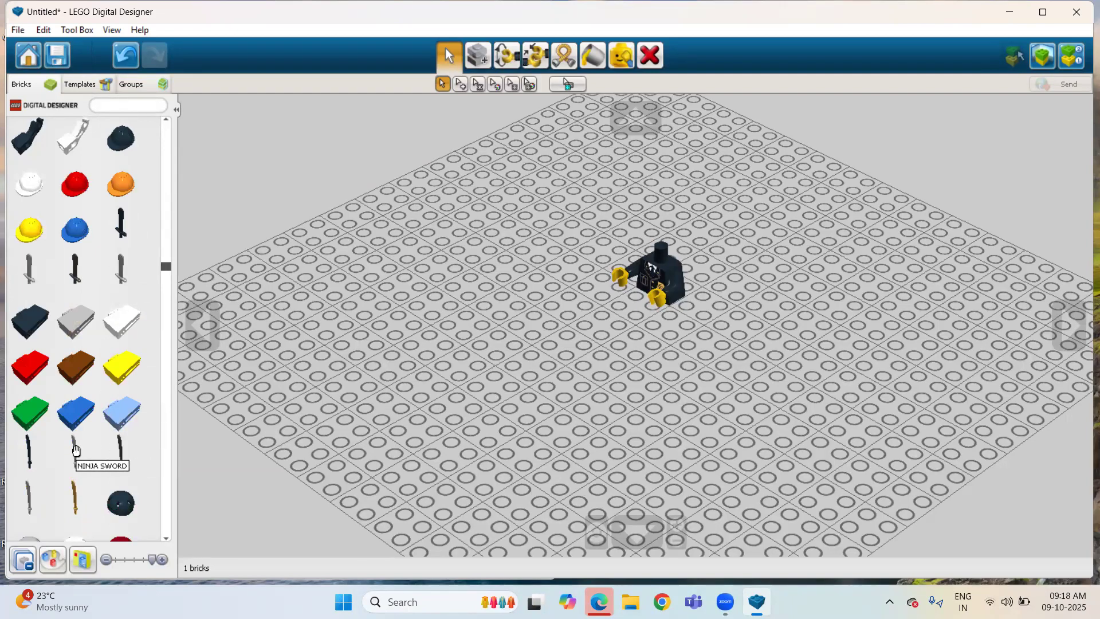
{"action": "left_click", "coordinate": [122, 220]}
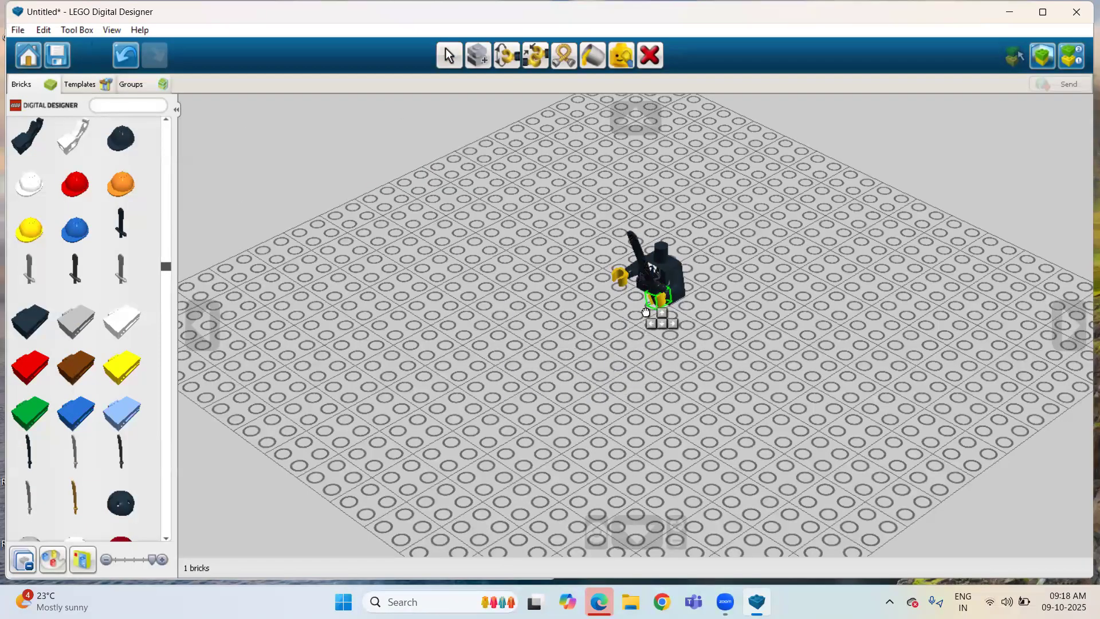
{"action": "left_click", "coordinate": [646, 312]}
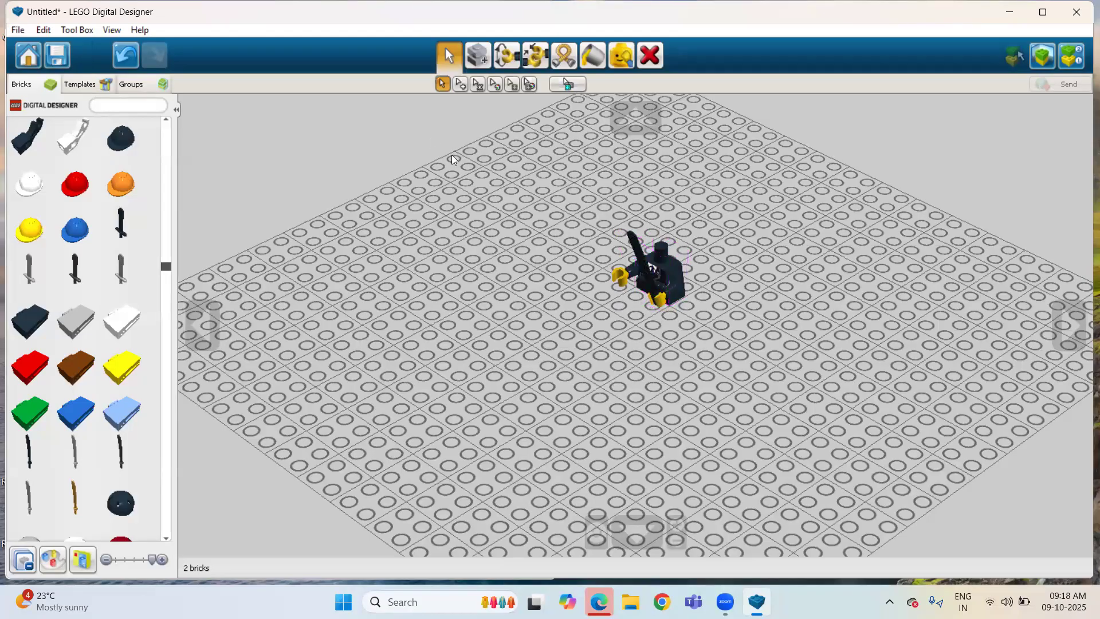
- Recolour the mini sword in the torso's hand from the paint options, using the first grey
{"action": "left_click", "coordinate": [594, 56]}
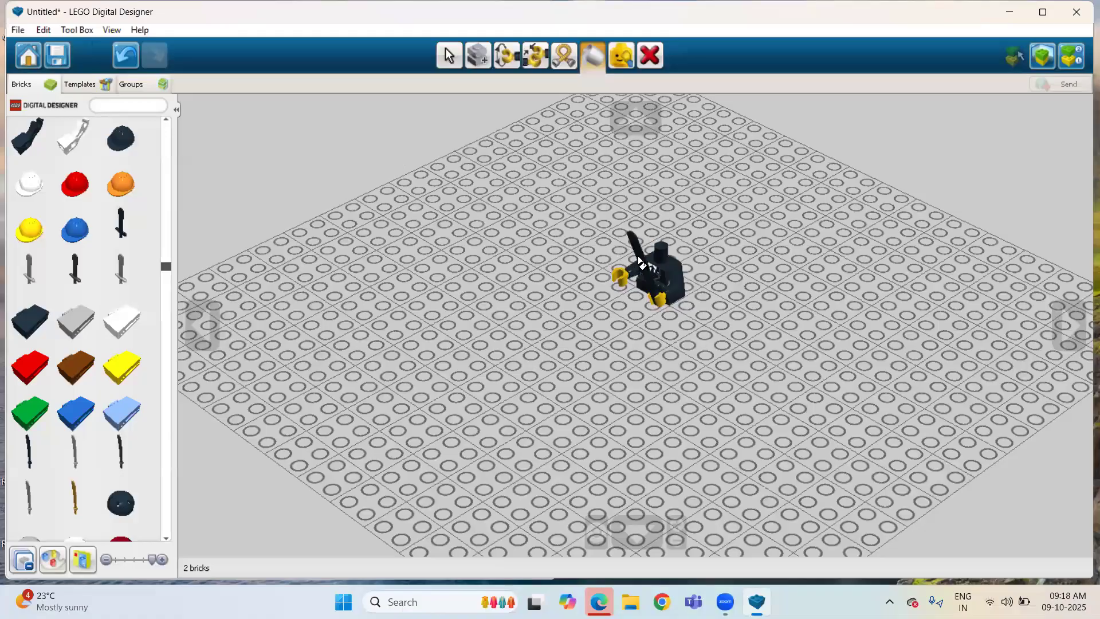
{"action": "mouse_move", "coordinate": [641, 263]}
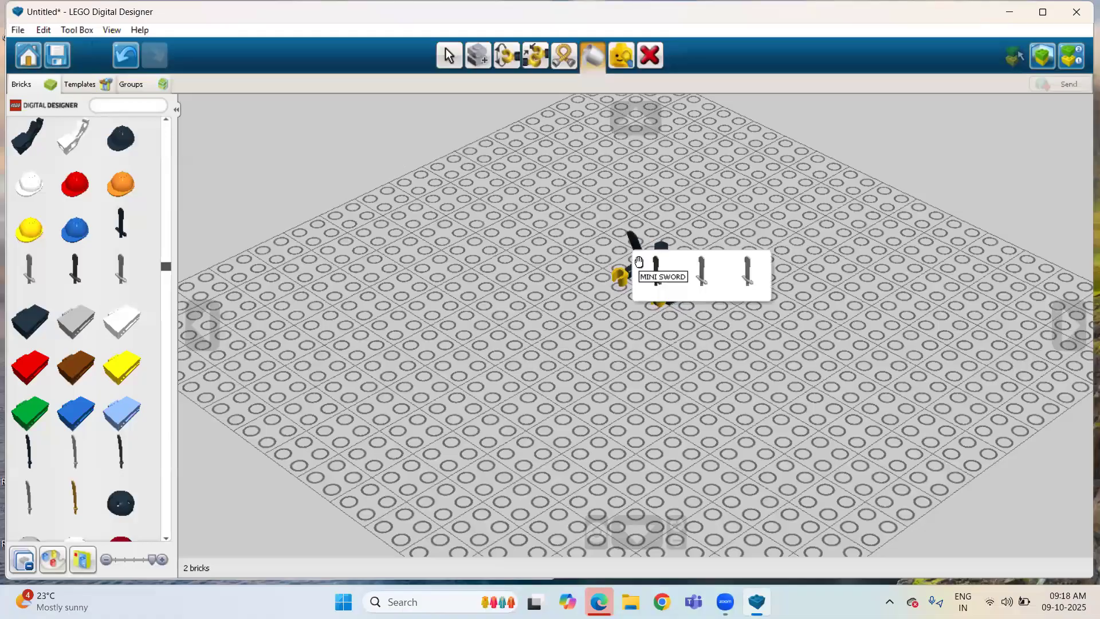
{"action": "left_click", "coordinate": [703, 279]}
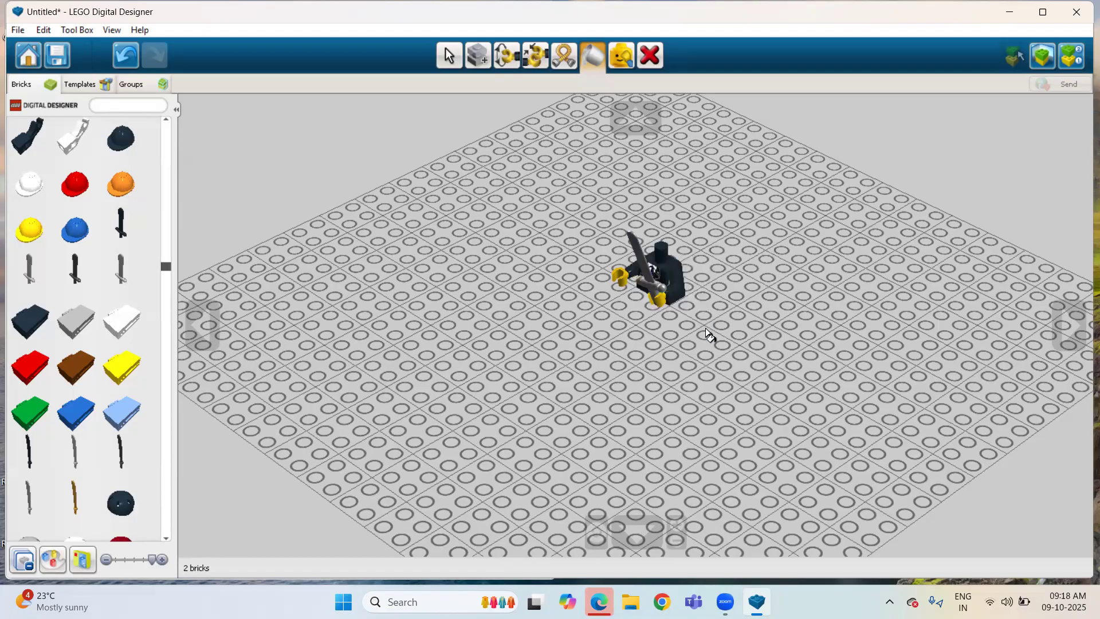
- Rotate the sword within the minifigure's hand to 43.52 degrees with the Hinge tool and return to the selection tool
{"action": "left_click", "coordinate": [1068, 324]}
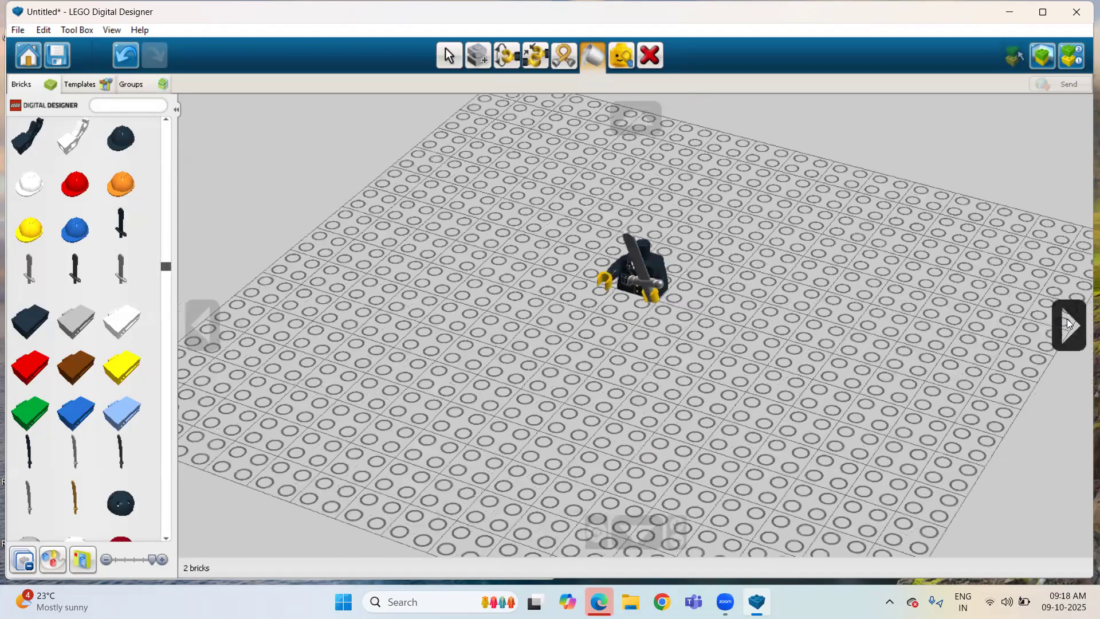
{"action": "left_click", "coordinate": [1068, 324]}
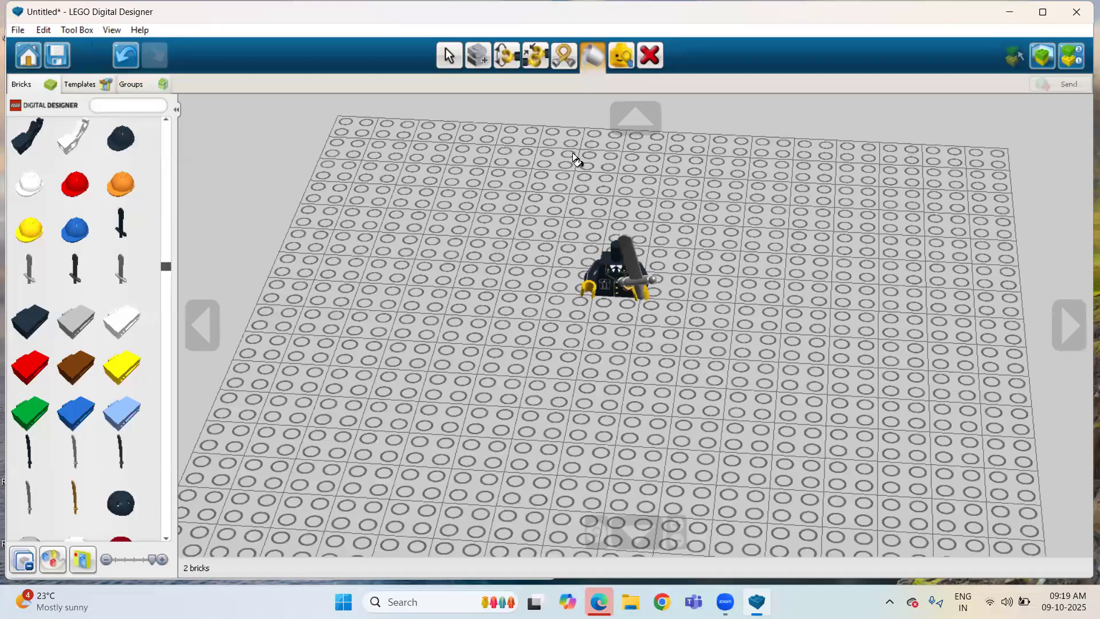
{"action": "left_click", "coordinate": [510, 63]}
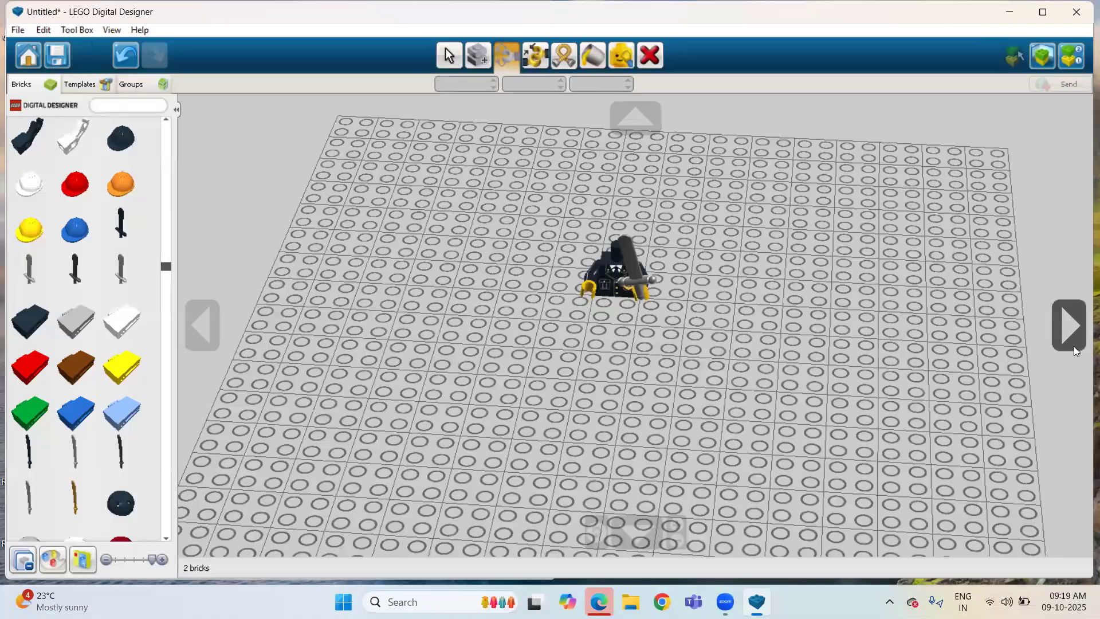
{"action": "left_click", "coordinate": [196, 318]}
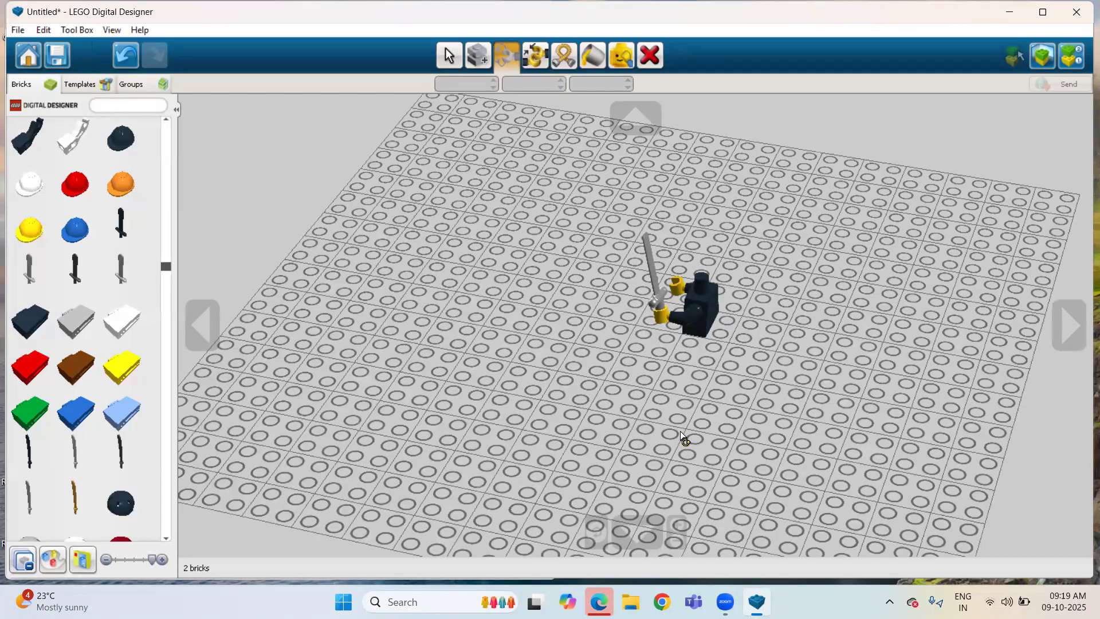
{"action": "left_click", "coordinate": [656, 301]}
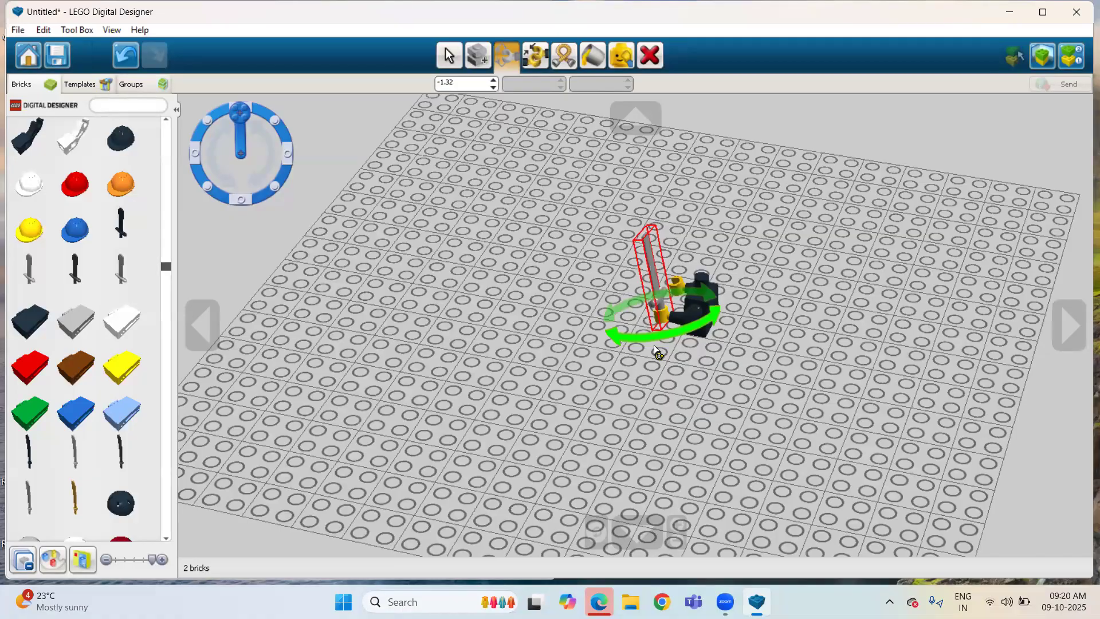
{"action": "left_click", "coordinate": [617, 328]}
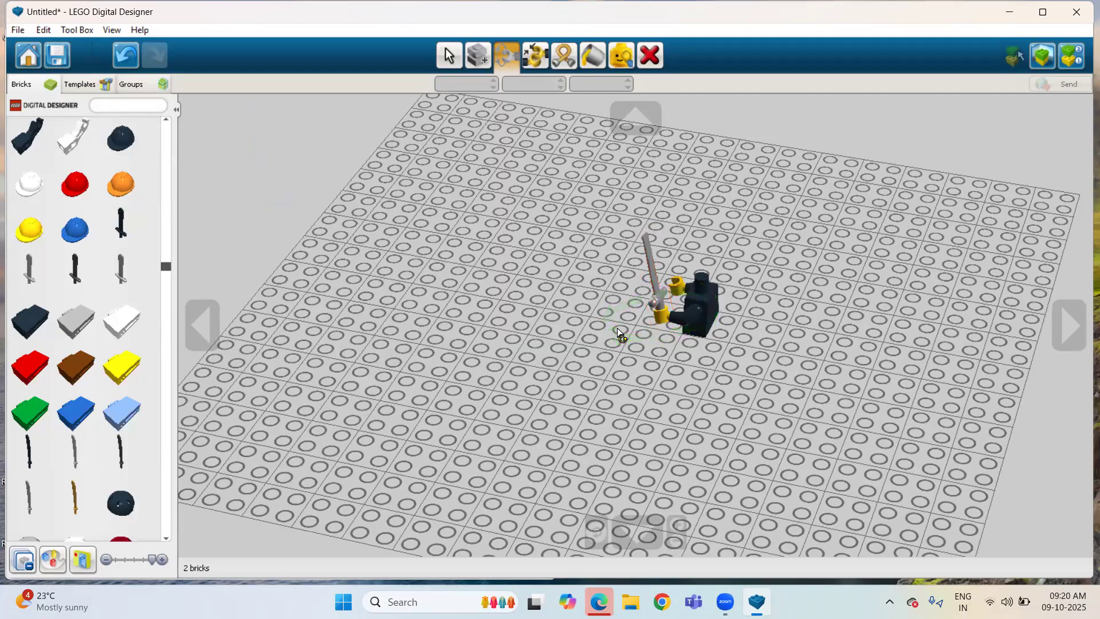
{"action": "left_click", "coordinate": [658, 294]}
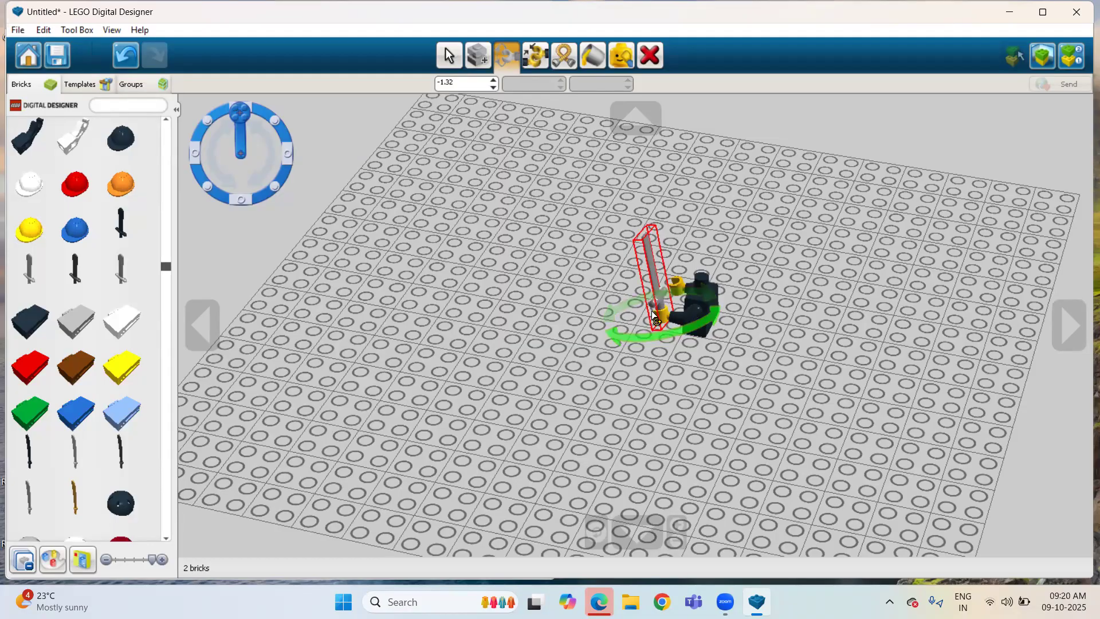
{"action": "left_click_drag", "start_coordinate": [664, 334], "coordinate": [692, 268]}
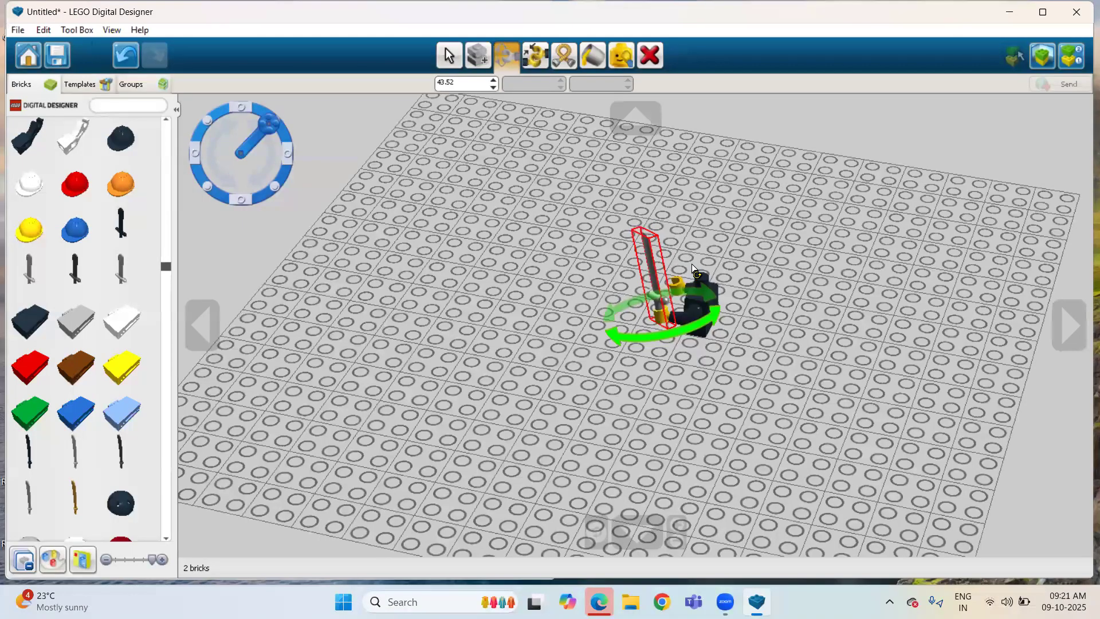
{"action": "left_click", "coordinate": [692, 265]}
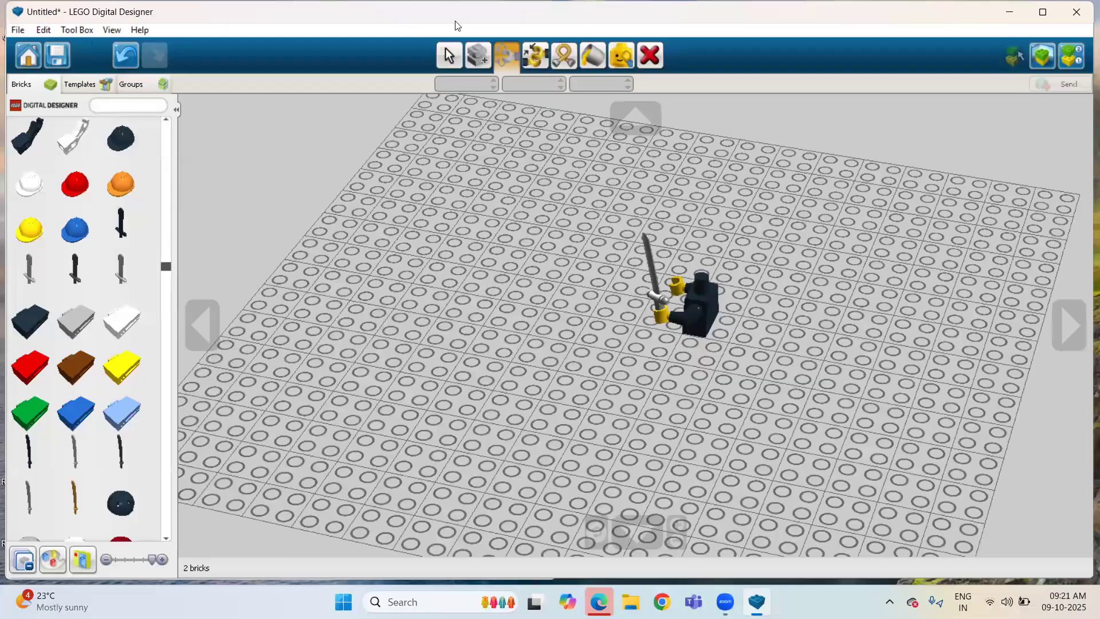
{"action": "left_click", "coordinate": [436, 64]}
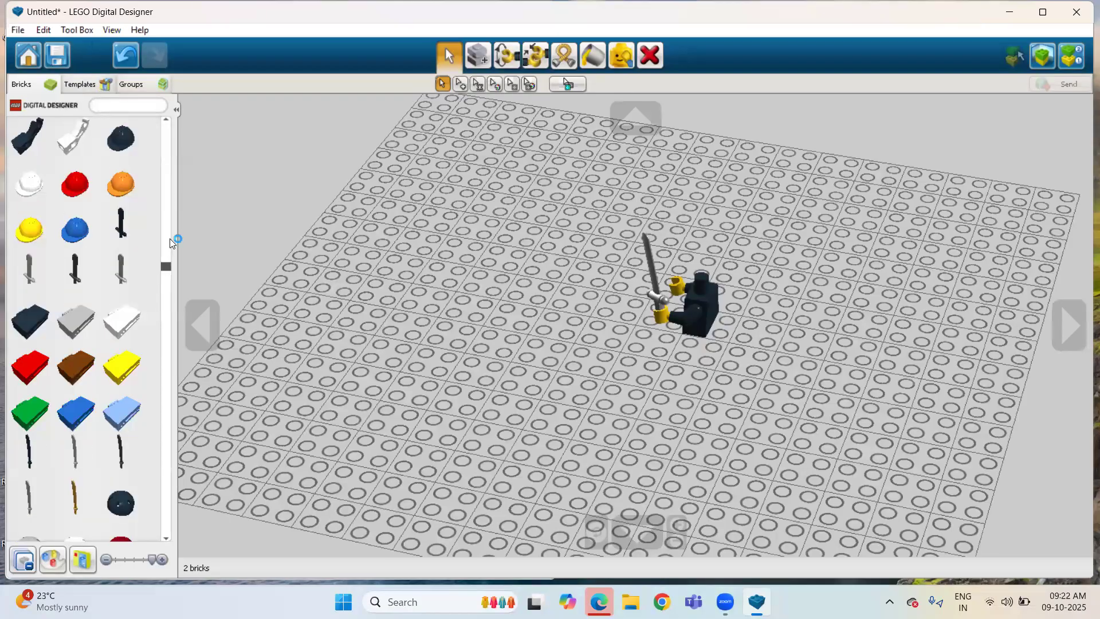
- Find the dark grey Technic Brick 1x14 among the Technic bricks and place it along the building plate's left edge
{"action": "scroll", "coordinate": [166, 212], "scroll_direction": "up", "scroll_amount": 10}
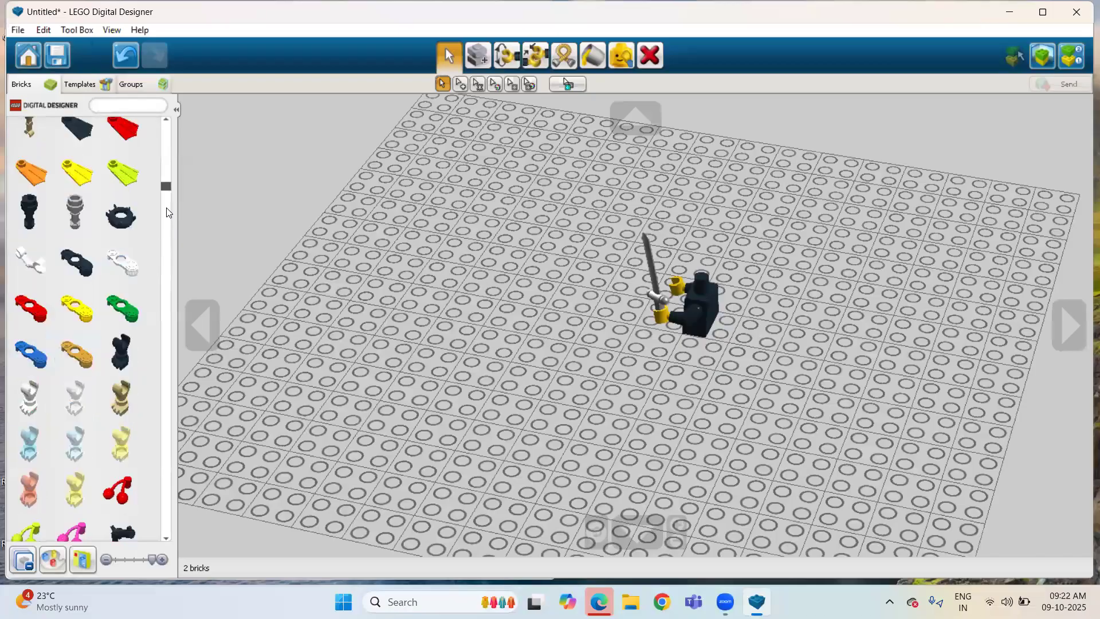
{"action": "scroll", "coordinate": [166, 133], "scroll_direction": "up", "scroll_amount": 7}
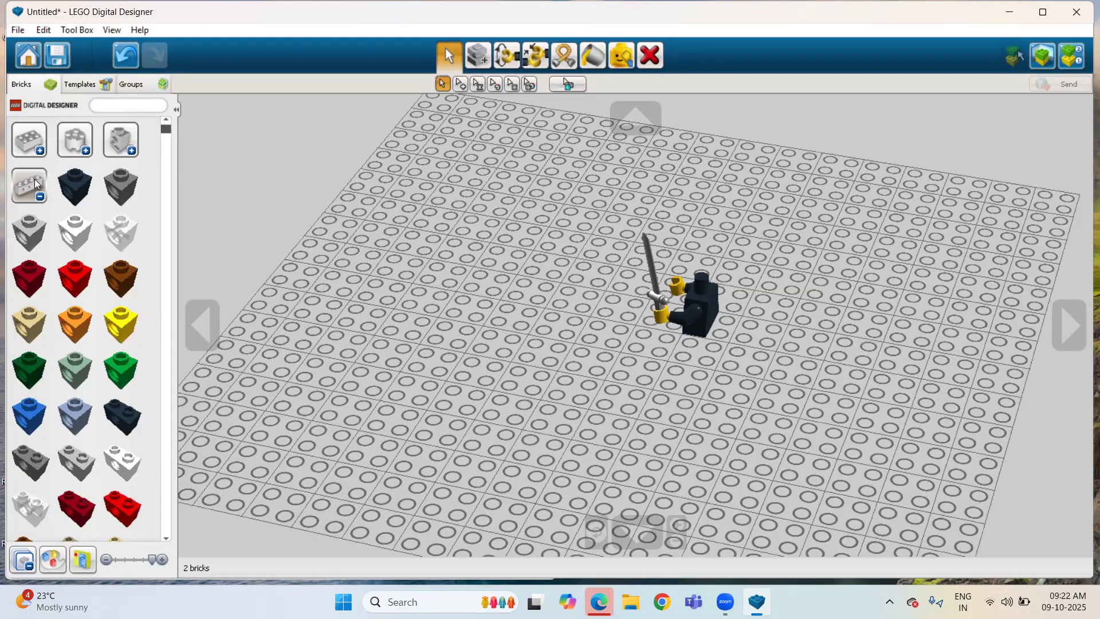
{"action": "left_click", "coordinate": [36, 184]}
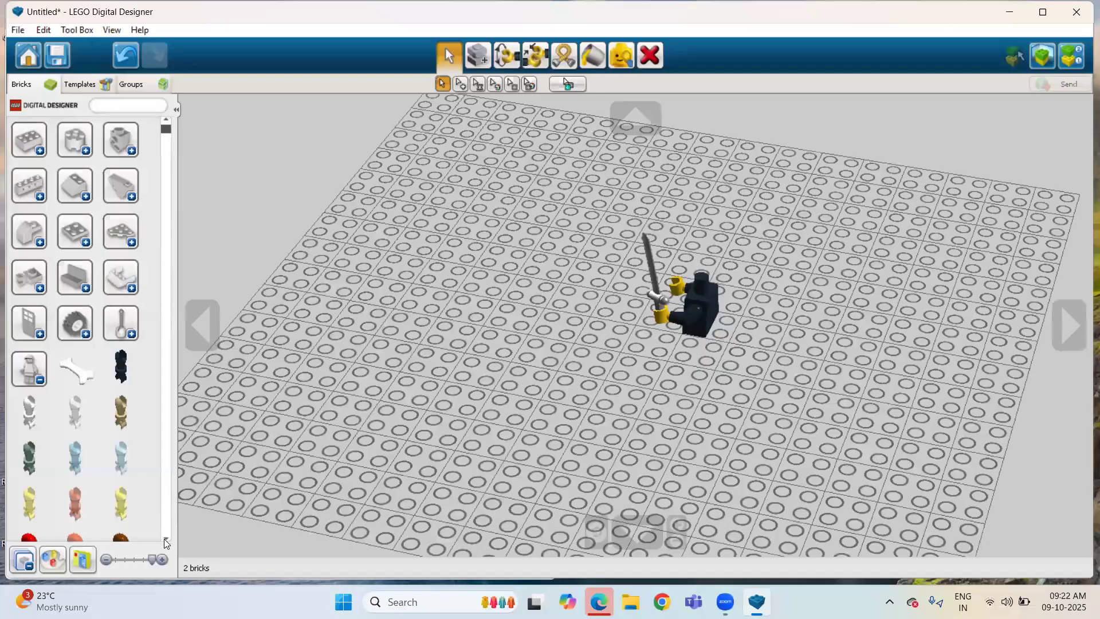
{"action": "scroll", "coordinate": [166, 541], "scroll_direction": "down", "scroll_amount": 5}
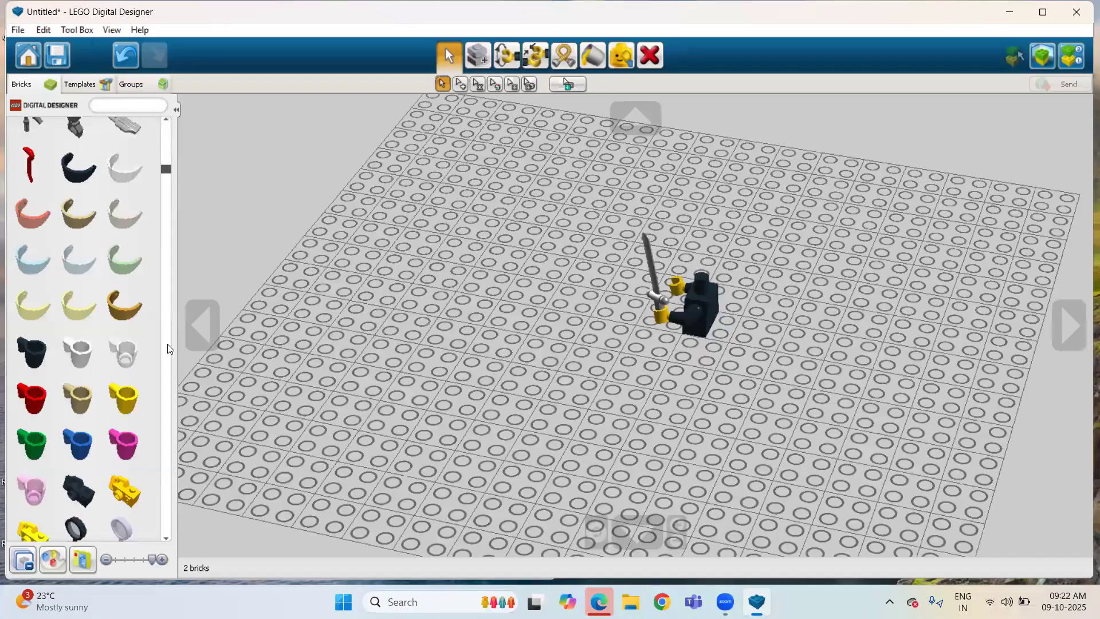
{"action": "scroll", "coordinate": [170, 121], "scroll_direction": "up", "scroll_amount": 5}
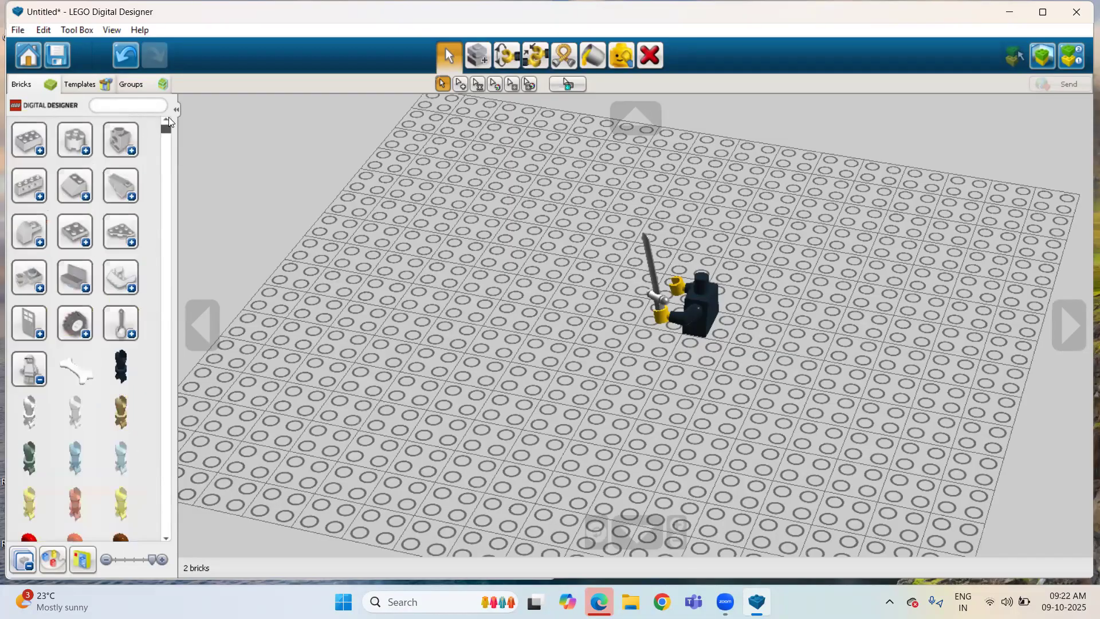
{"action": "left_click", "coordinate": [39, 197]}
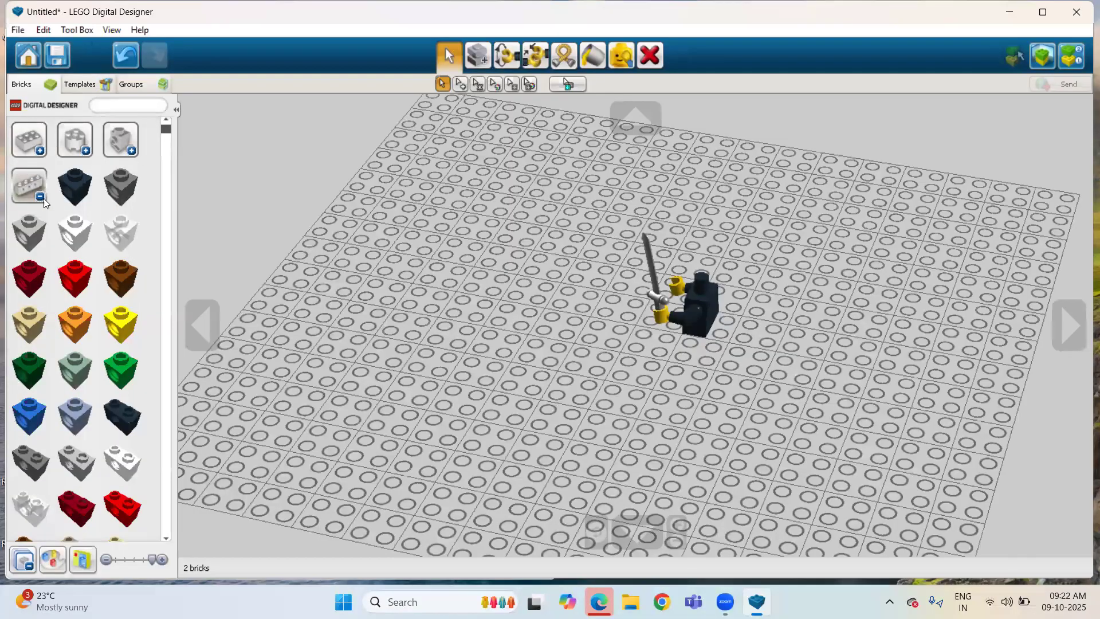
{"action": "left_click", "coordinate": [167, 539]}
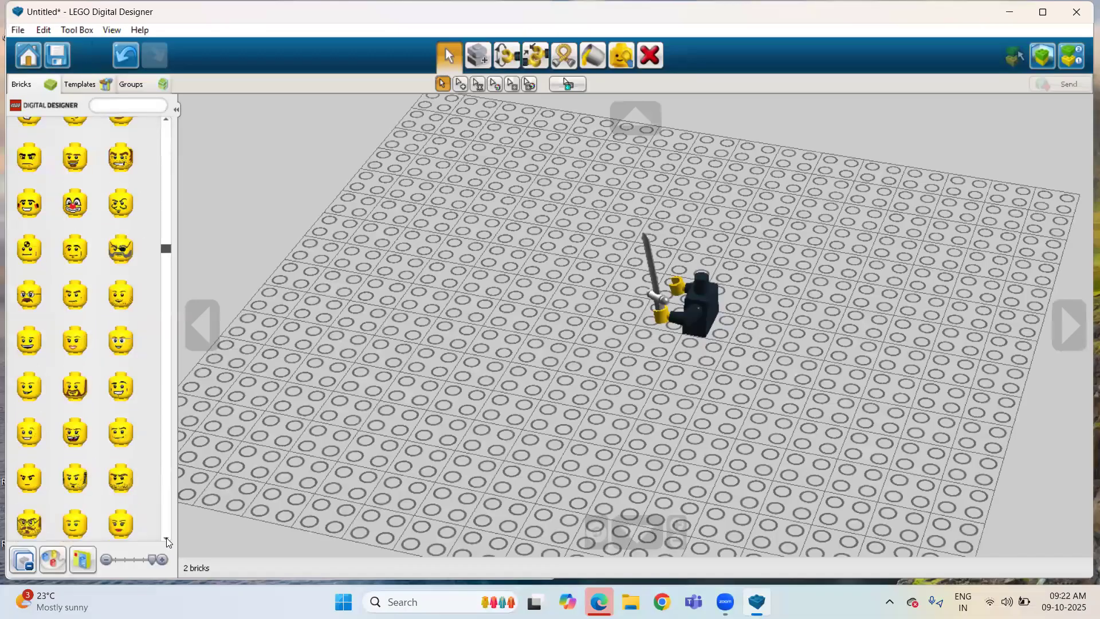
{"action": "left_click", "coordinate": [167, 538]}
{"action": "left_click_drag", "start_coordinate": [166, 288], "coordinate": [174, 164]}
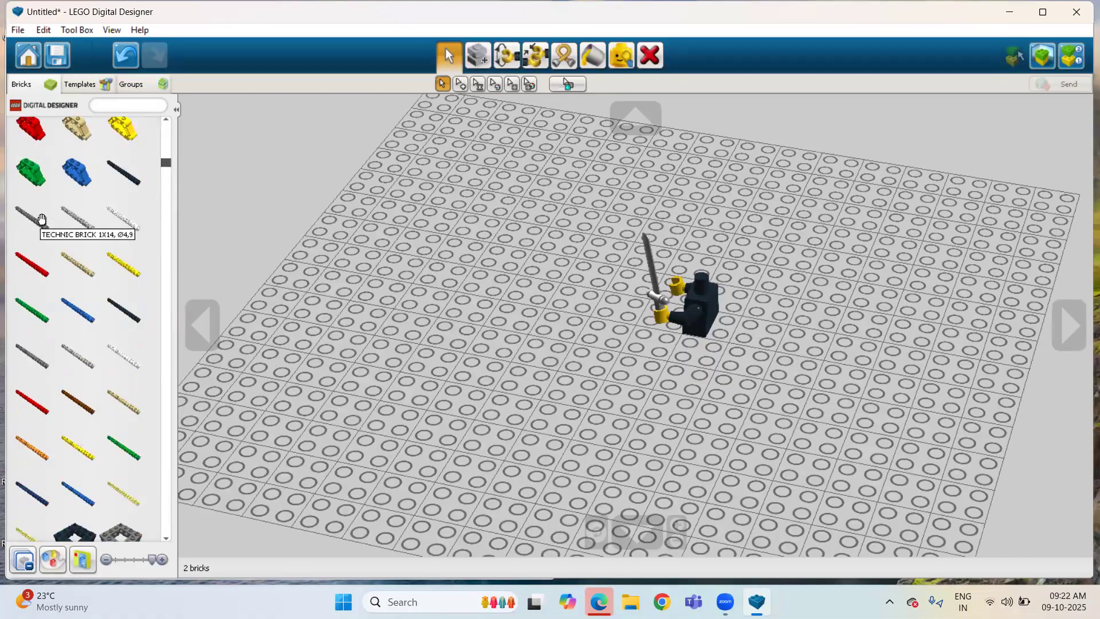
{"action": "left_click", "coordinate": [39, 227]}
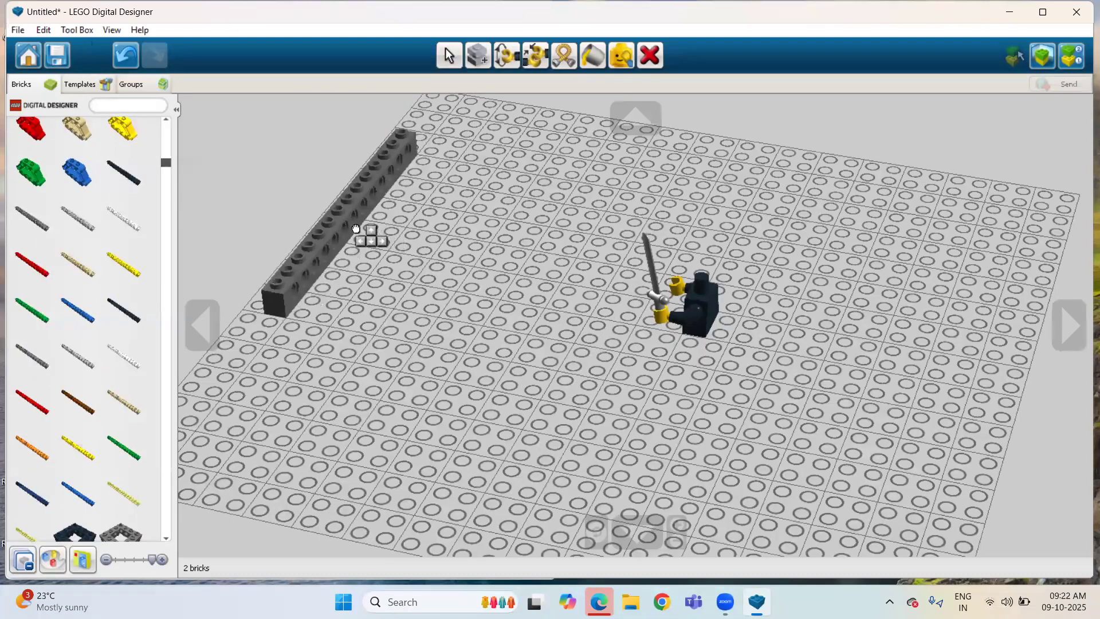
{"action": "left_click", "coordinate": [353, 224]}
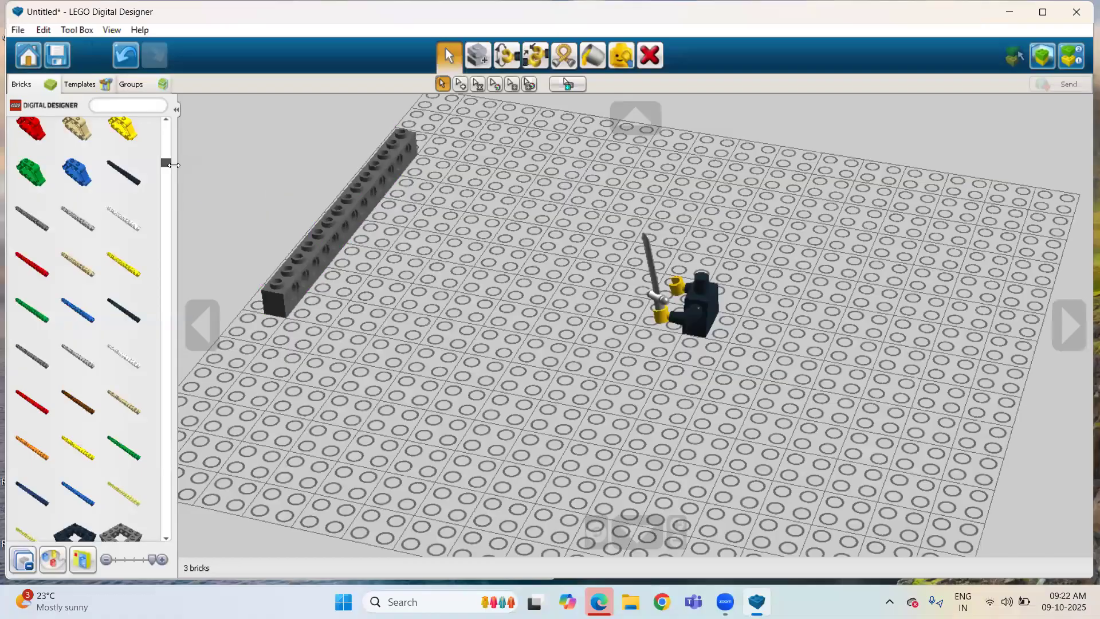
- Browse the Technic brick, plate and basic brick categories for further parts
{"action": "scroll", "coordinate": [168, 160], "scroll_direction": "up", "scroll_amount": 2}
{"action": "scroll", "coordinate": [163, 166], "scroll_direction": "down", "scroll_amount": 3}
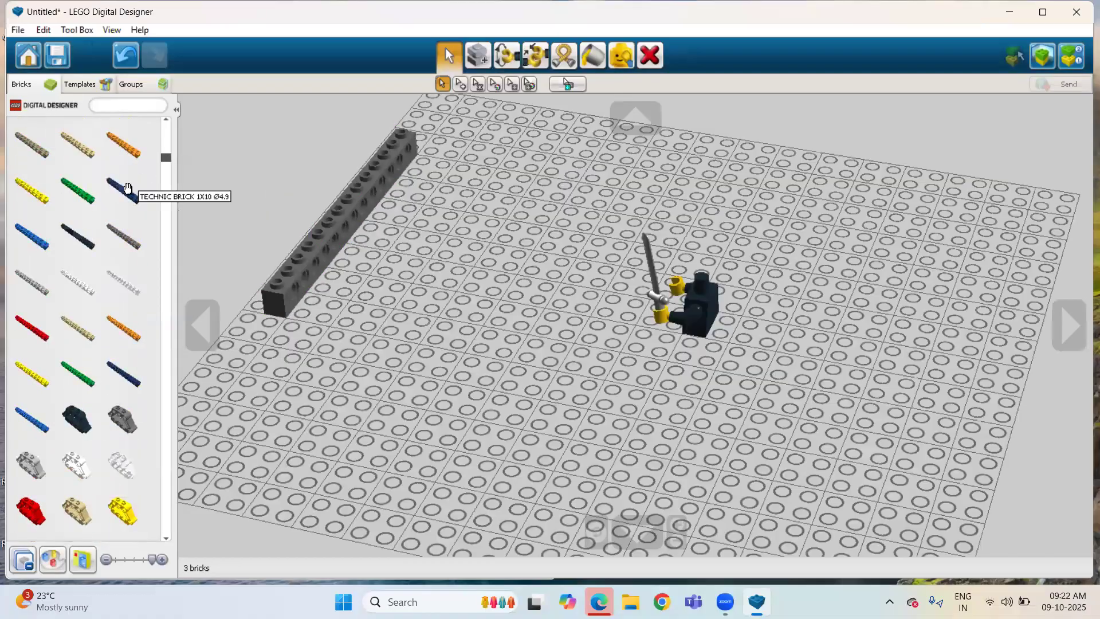
{"action": "left_click_drag", "start_coordinate": [163, 154], "coordinate": [162, 145]}
{"action": "left_click_drag", "start_coordinate": [164, 147], "coordinate": [162, 128]}
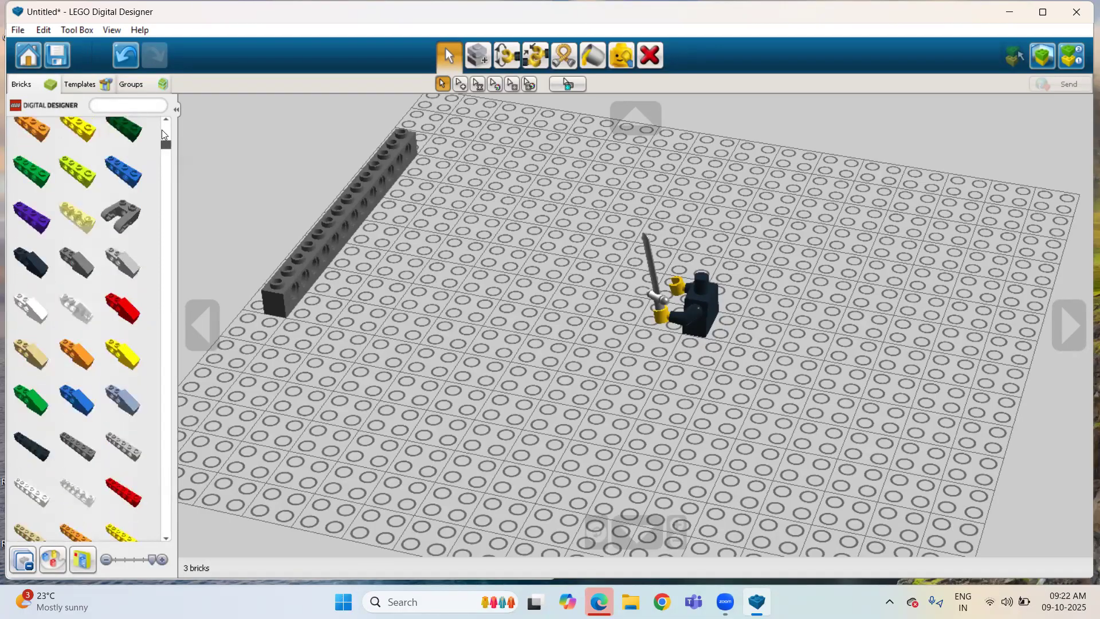
{"action": "left_click", "coordinate": [40, 167]}
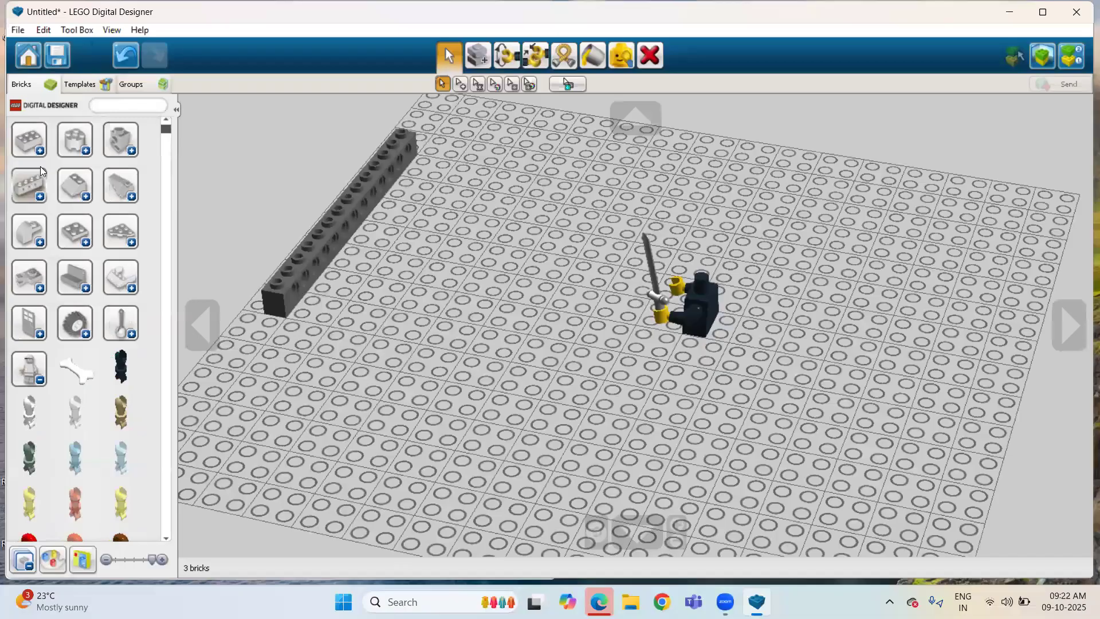
{"action": "left_click", "coordinate": [77, 230]}
{"action": "left_click_drag", "start_coordinate": [165, 132], "coordinate": [195, 30]}
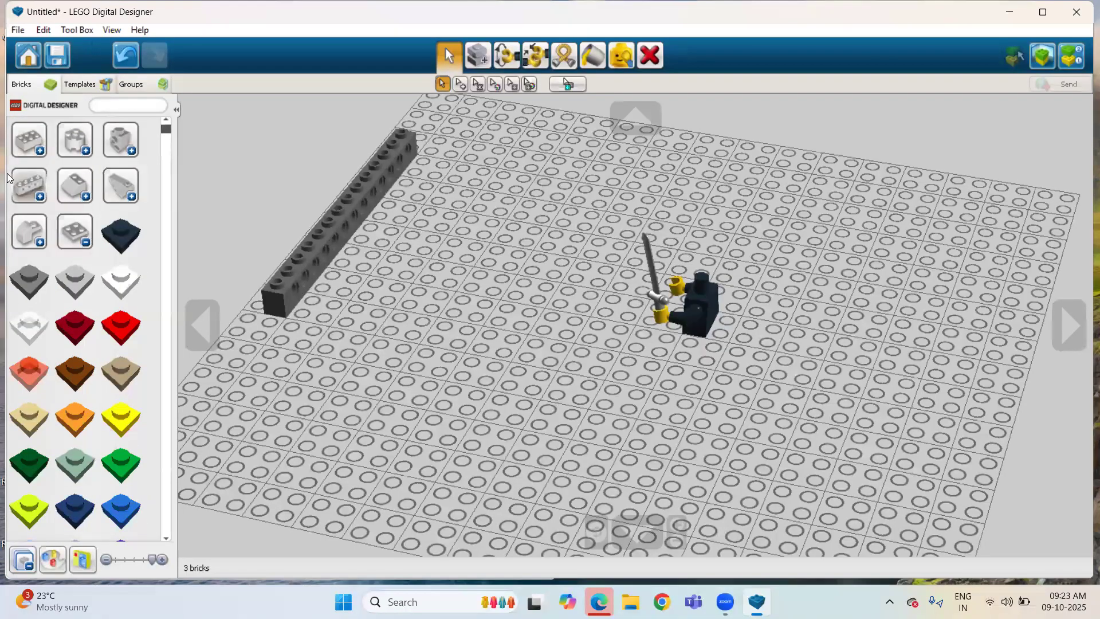
{"action": "left_click", "coordinate": [29, 139]}
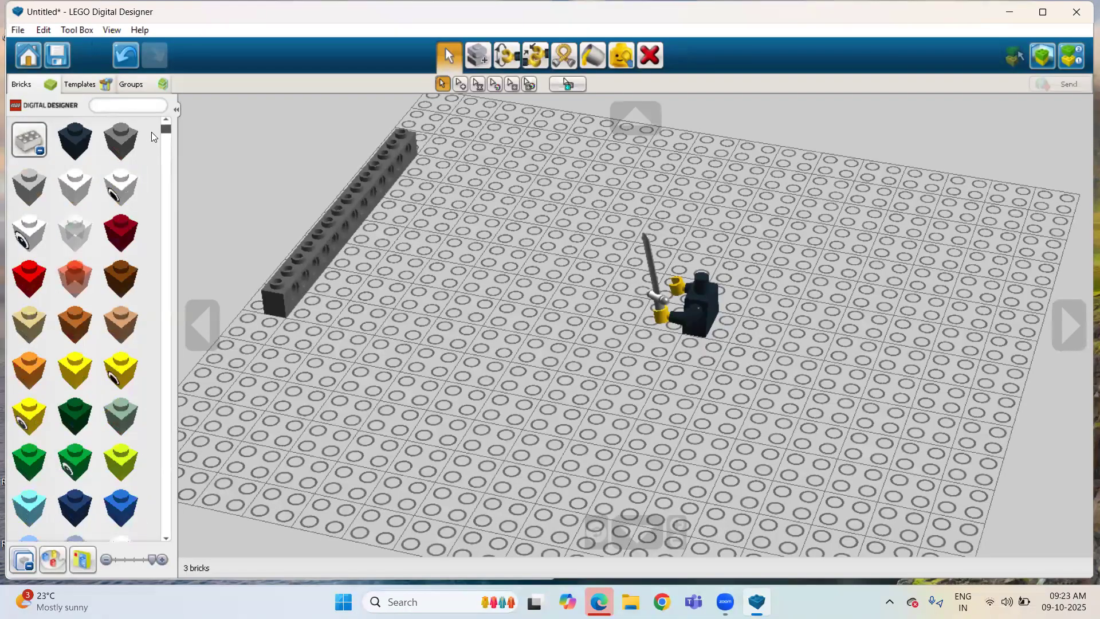
{"action": "mouse_move", "coordinate": [170, 131]}
{"action": "left_mouse_down"}
{"action": "mouse_move", "coordinate": [183, 210]}
{"action": "mouse_move", "coordinate": [179, 330]}
{"action": "mouse_move", "coordinate": [171, 122]}
{"action": "left_mouse_up"}
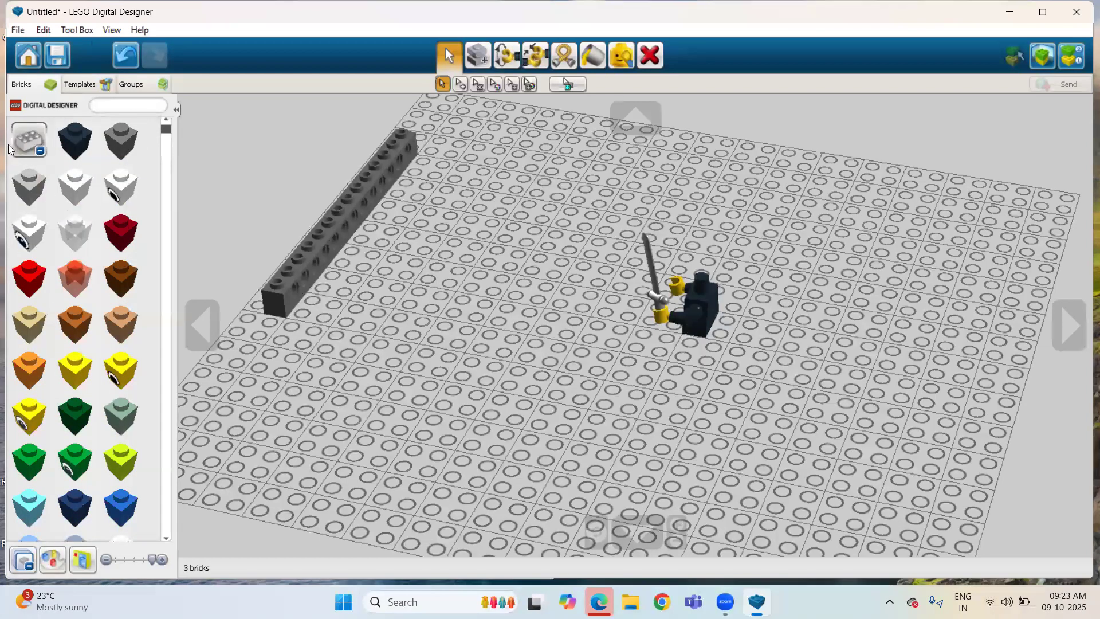
{"action": "left_click", "coordinate": [26, 145]}
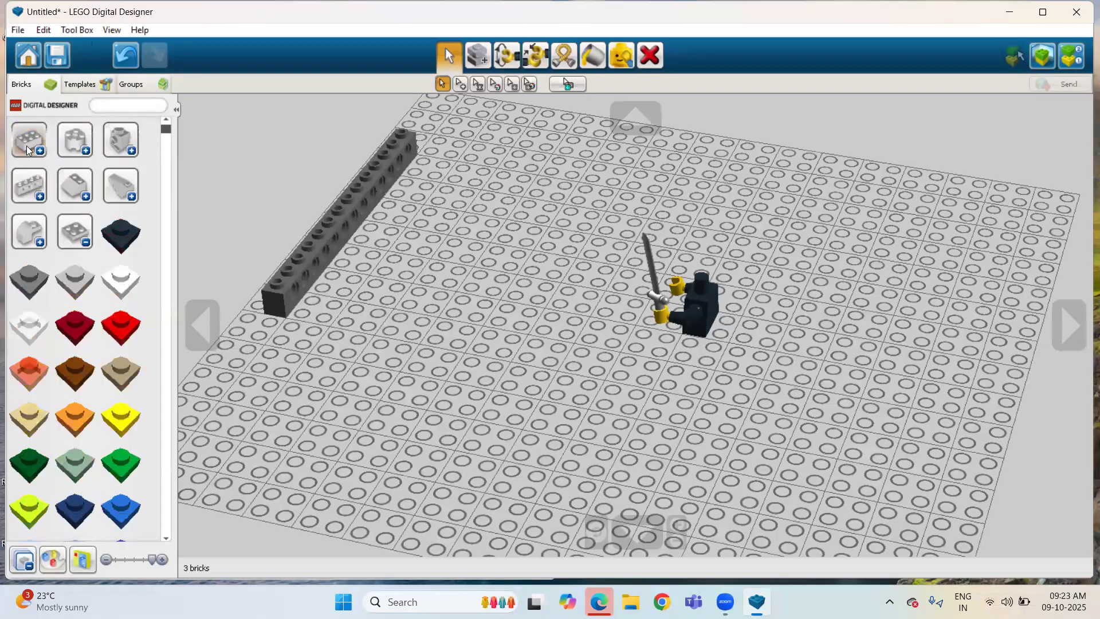
{"action": "left_click", "coordinate": [88, 150]}
{"action": "left_click", "coordinate": [88, 150]}
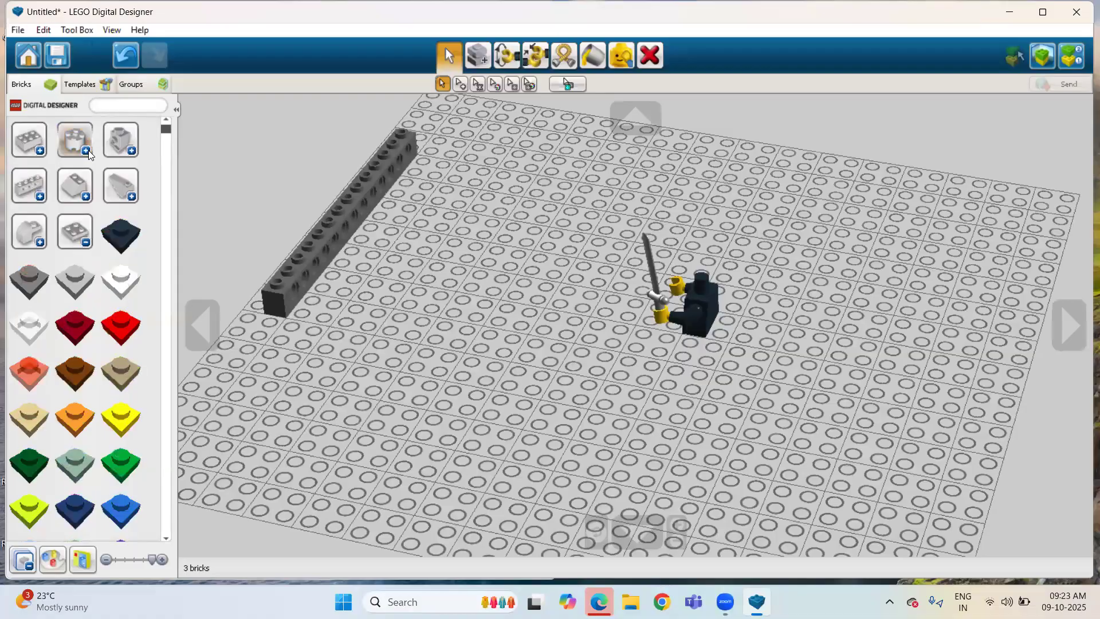
{"action": "left_click", "coordinate": [36, 186]}
{"action": "left_click_drag", "start_coordinate": [165, 132], "coordinate": [167, 156]}
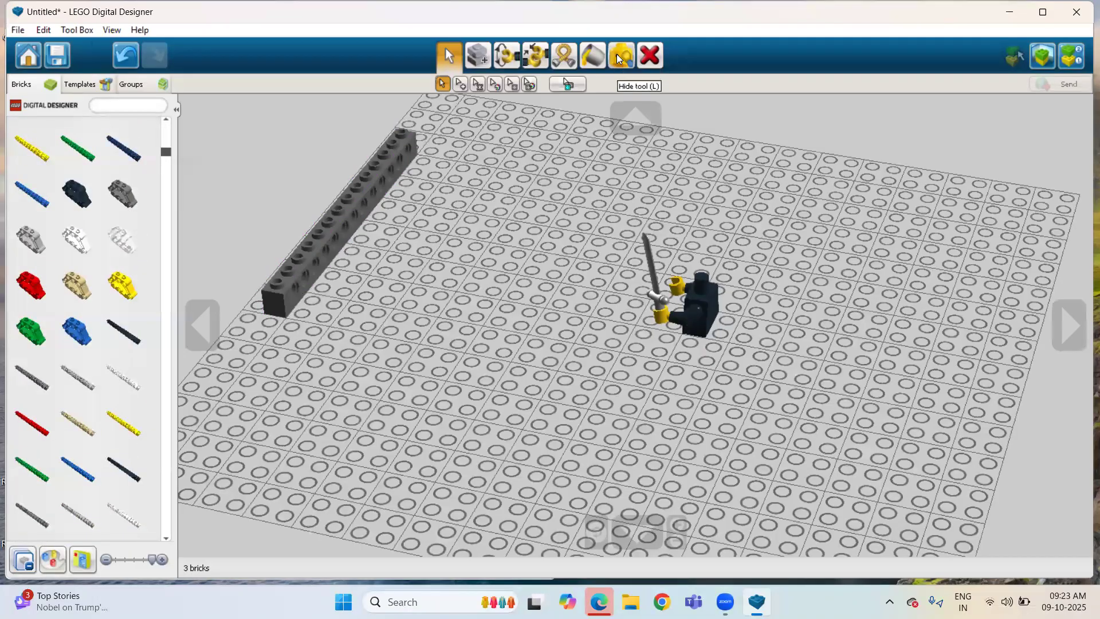
- Rotate the dark grey Technic Brick 1x14 a quarter turn and move it near the building plate's back edge
{"action": "left_click", "coordinate": [329, 216]}
{"action": "left_click_drag", "start_coordinate": [329, 215], "coordinate": [492, 185]}
{"action": "key", "text": "Right"}
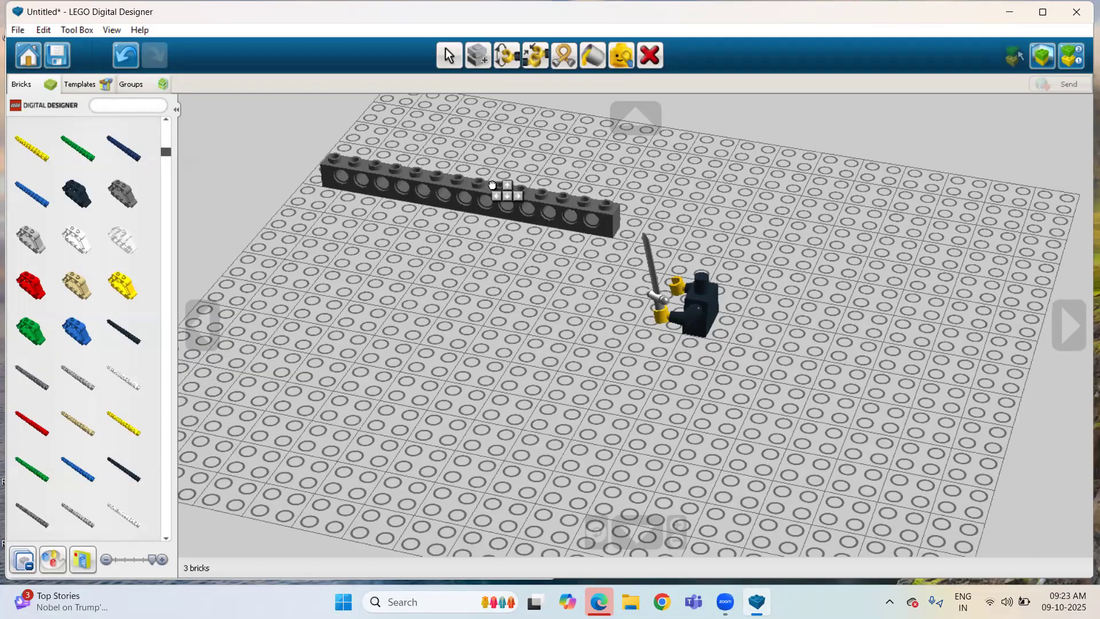
{"action": "left_click_drag", "start_coordinate": [492, 184], "coordinate": [472, 150]}
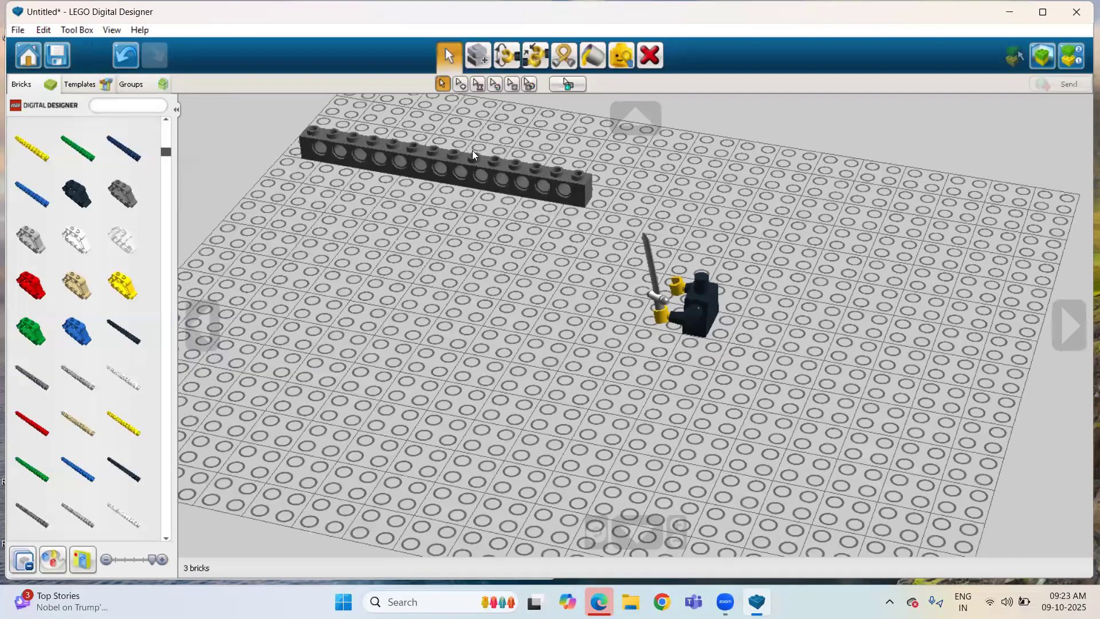
- Look through the side-stud brick, basic brick and slope categories, and collapse the open brick categories
{"action": "left_click_drag", "start_coordinate": [167, 150], "coordinate": [179, 123]}
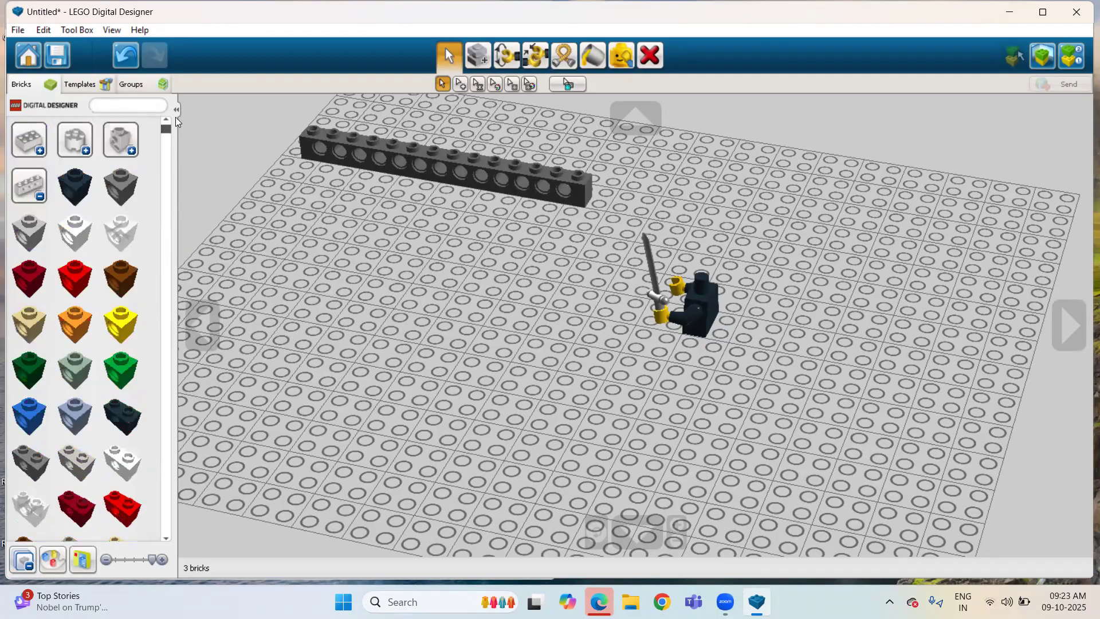
{"action": "left_click", "coordinate": [34, 181]}
{"action": "left_click", "coordinate": [132, 144]}
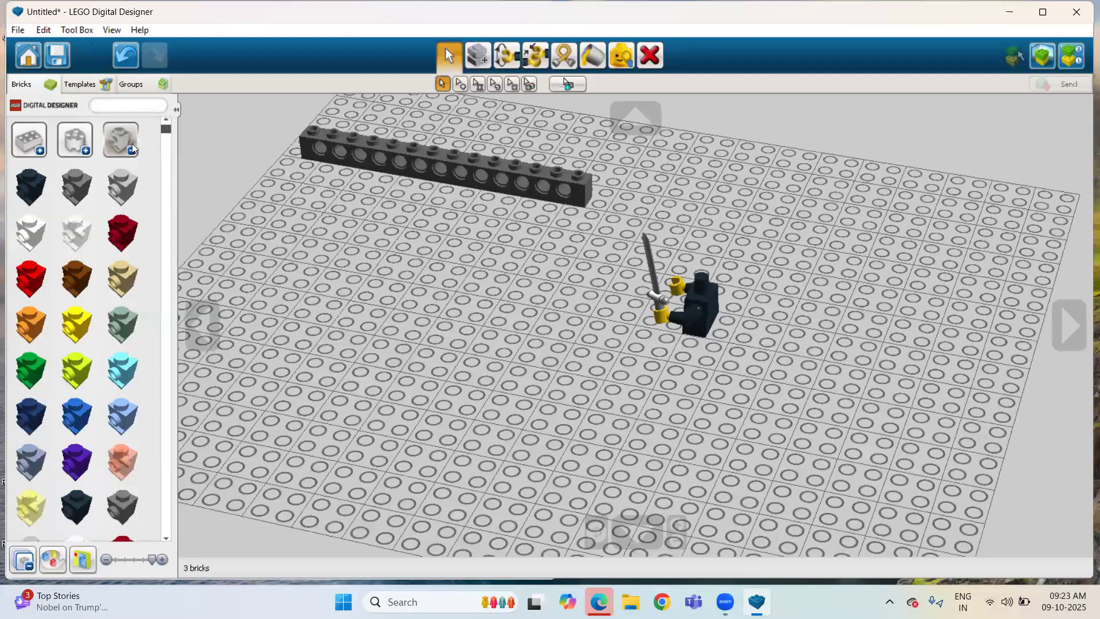
{"action": "left_click", "coordinate": [132, 143]}
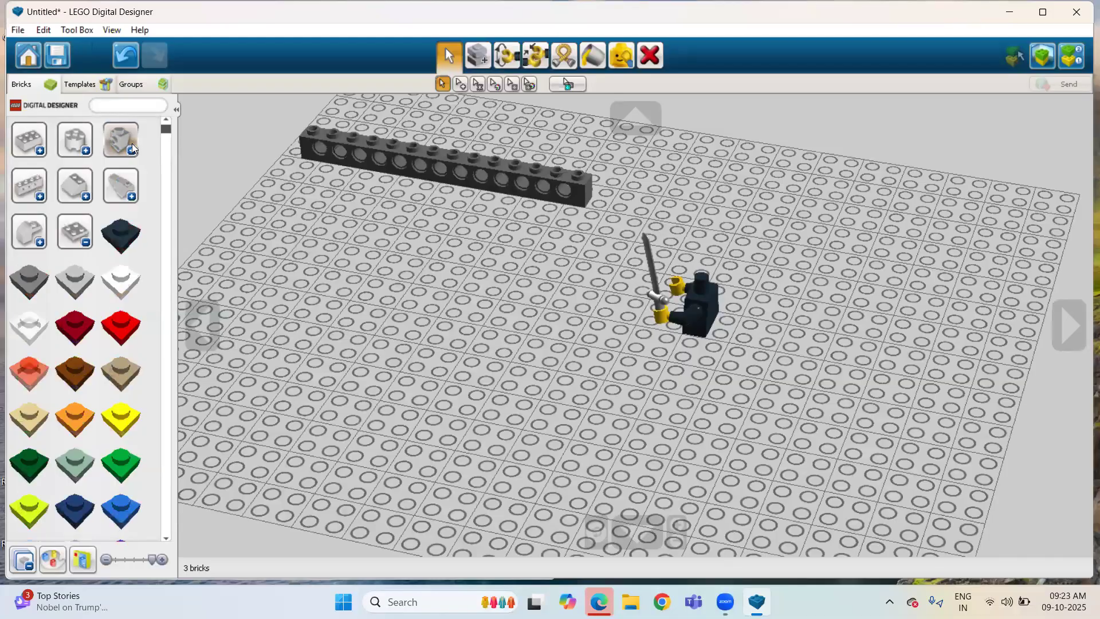
{"action": "left_click", "coordinate": [25, 144]}
{"action": "left_click_drag", "start_coordinate": [166, 133], "coordinate": [170, 106]}
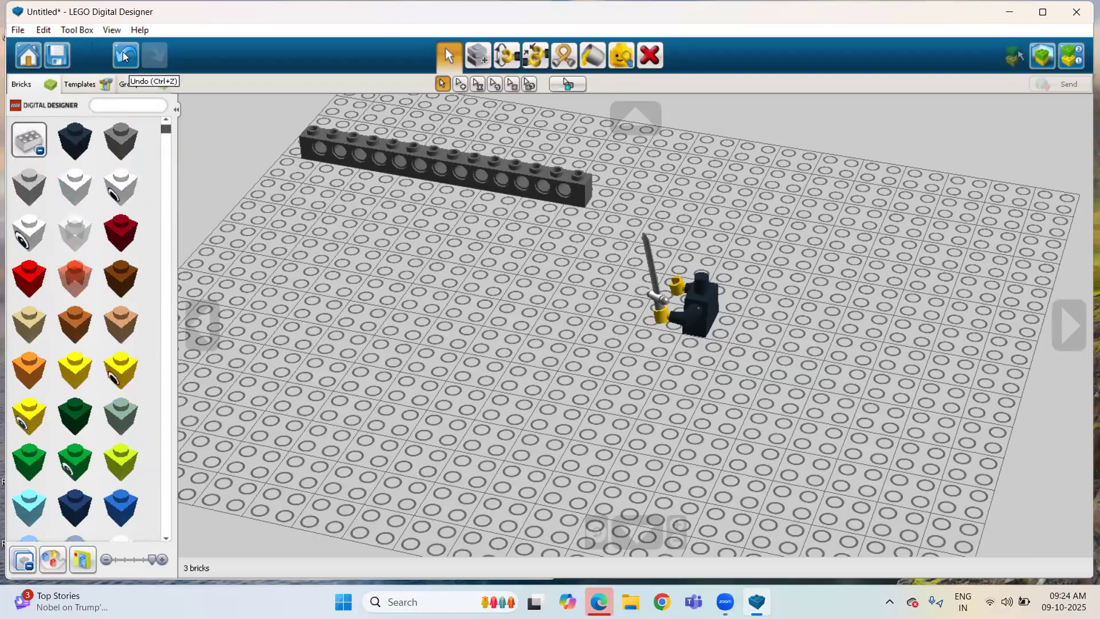
{"action": "left_click", "coordinate": [40, 136]}
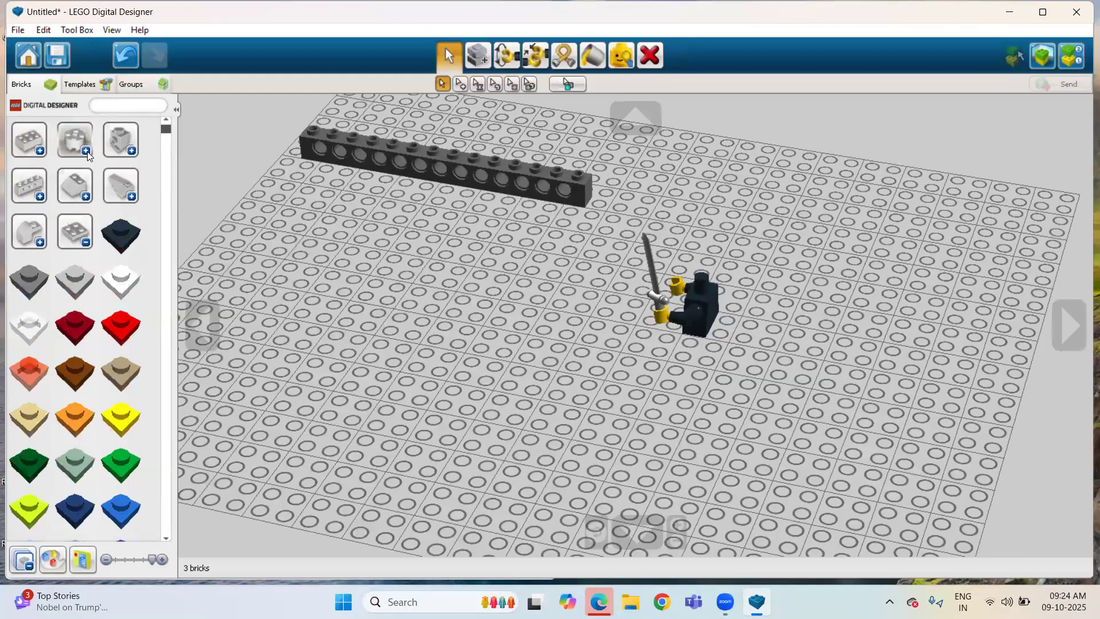
{"action": "left_click", "coordinate": [69, 188]}
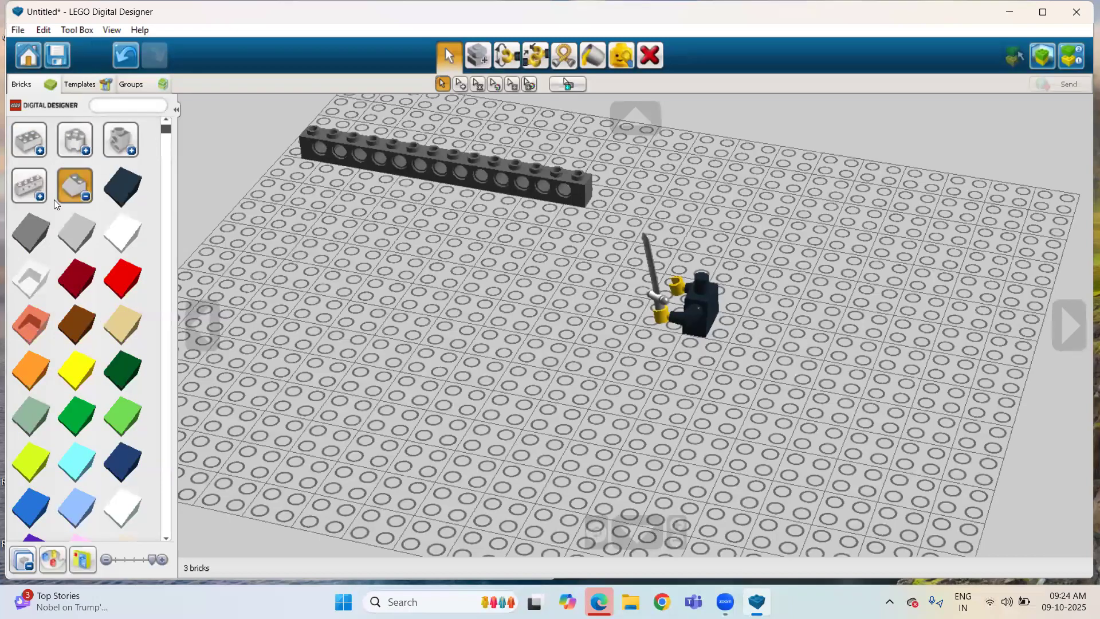
{"action": "left_click", "coordinate": [57, 201]}
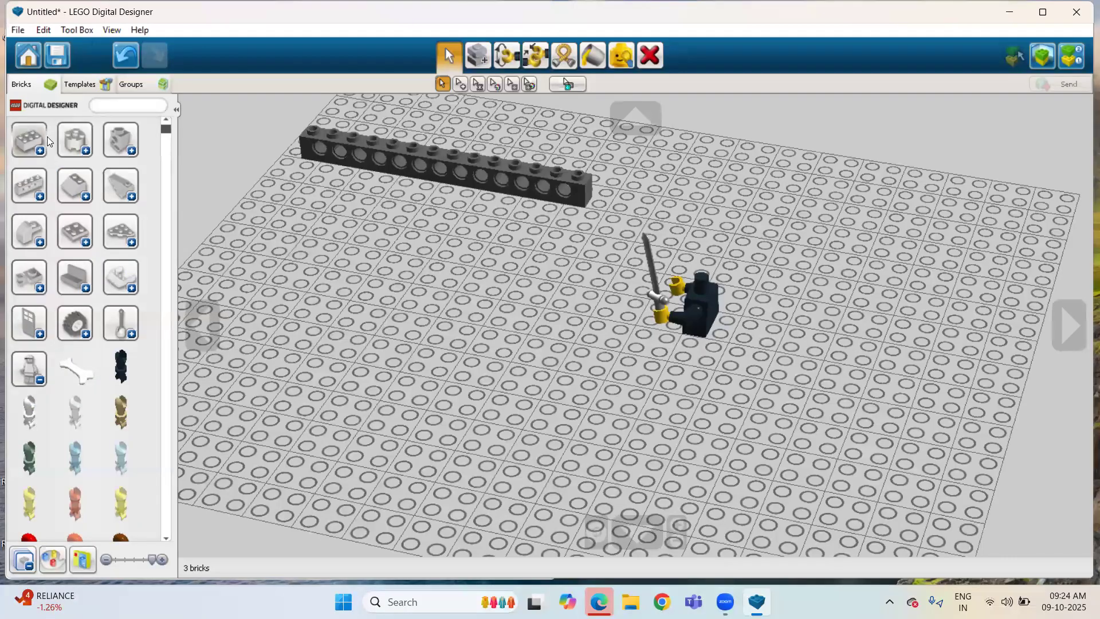
- Switch the building theme to LEGO MINDSTORMS
{"action": "left_click", "coordinate": [110, 28]}
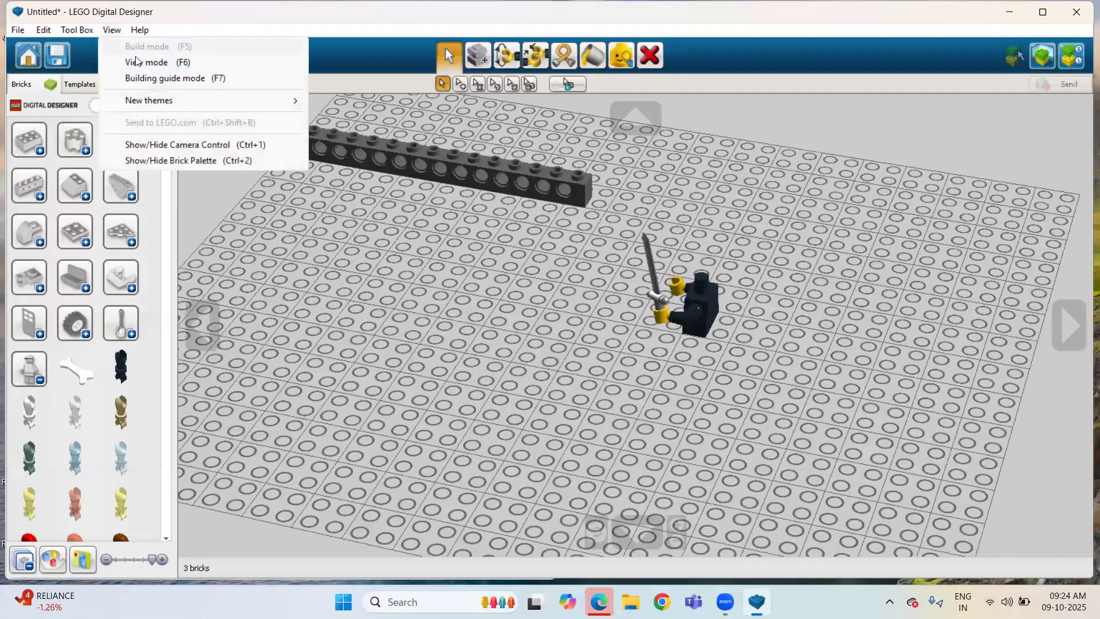
{"action": "mouse_move", "coordinate": [141, 101]}
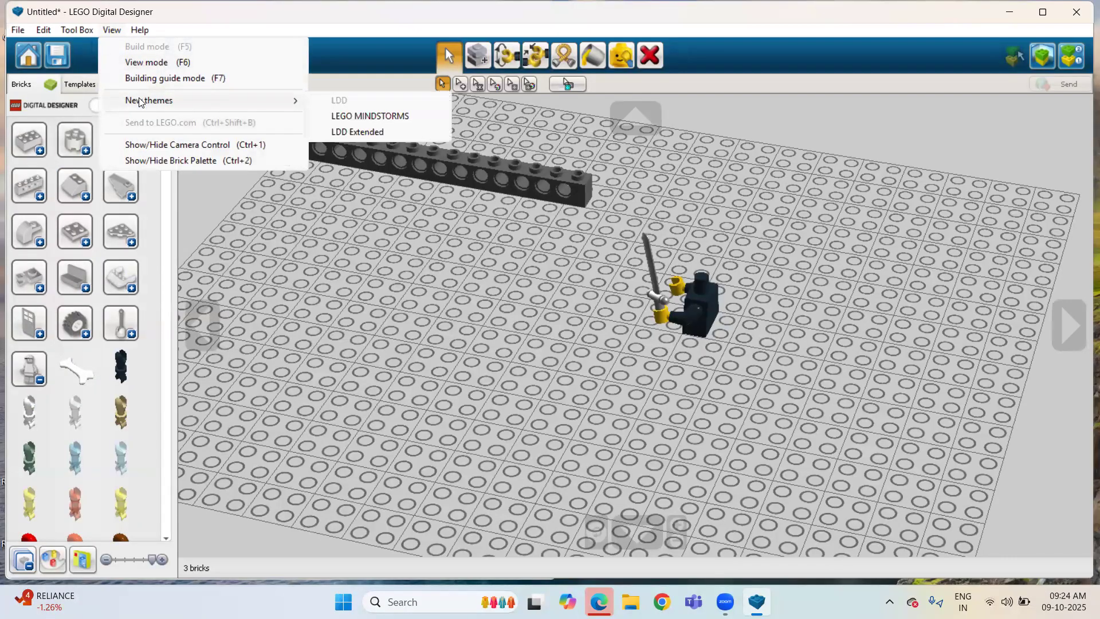
{"action": "left_click", "coordinate": [339, 118]}
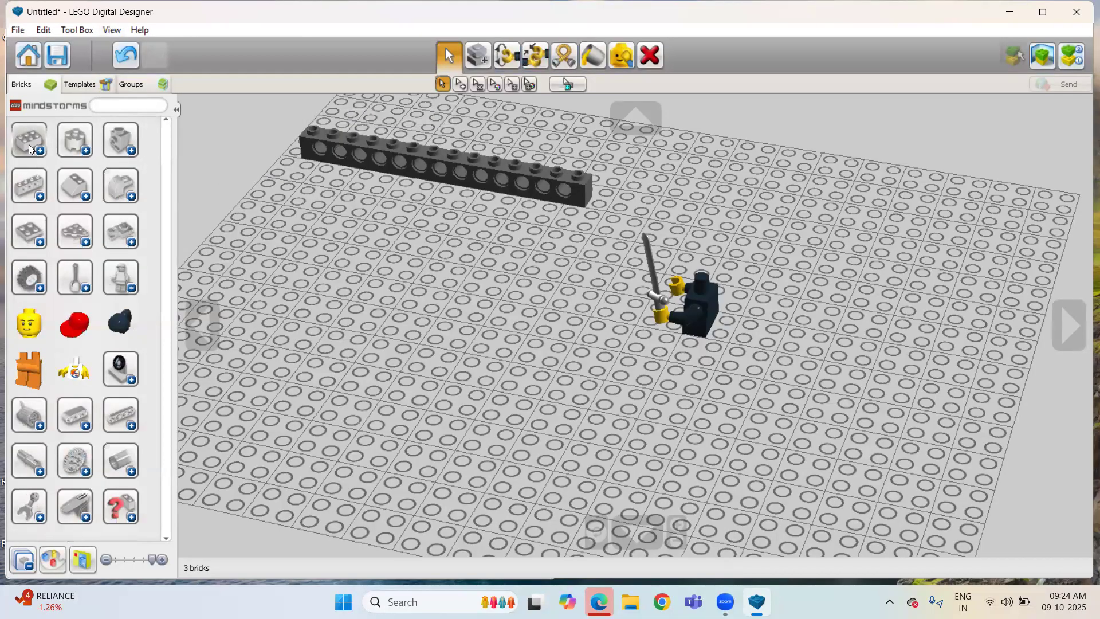
- Place a black Technic 7M half beam, given a quarter turn, on the open plate area in front of the dark grey Technic brick
{"action": "left_click", "coordinate": [113, 412]}
{"action": "left_click_drag", "start_coordinate": [167, 272], "coordinate": [176, 422]}
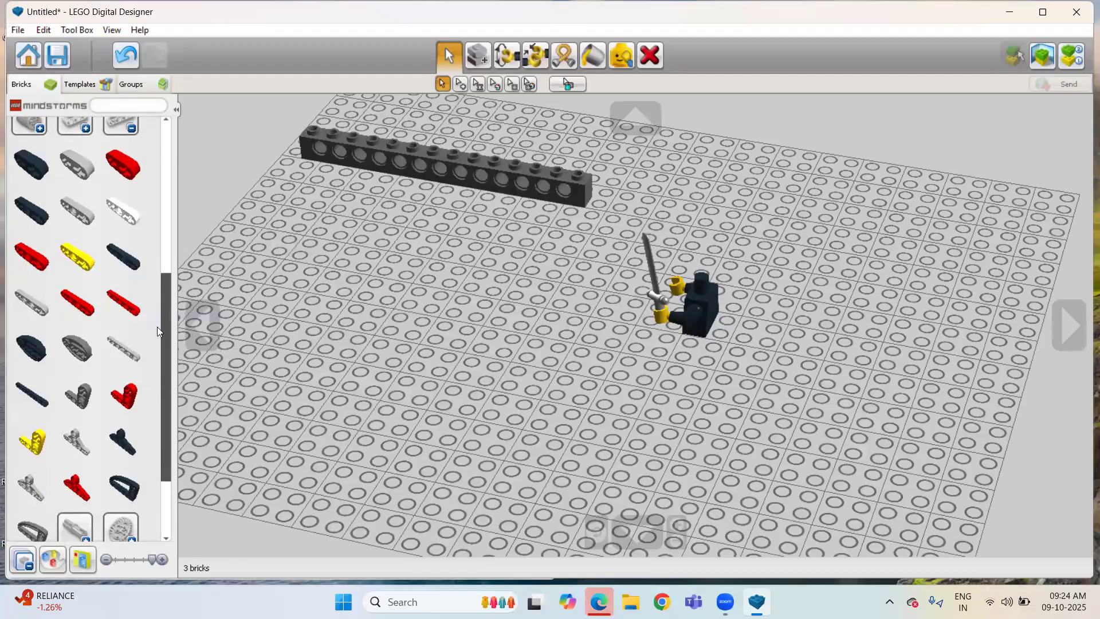
{"action": "left_click_drag", "start_coordinate": [164, 314], "coordinate": [162, 381]}
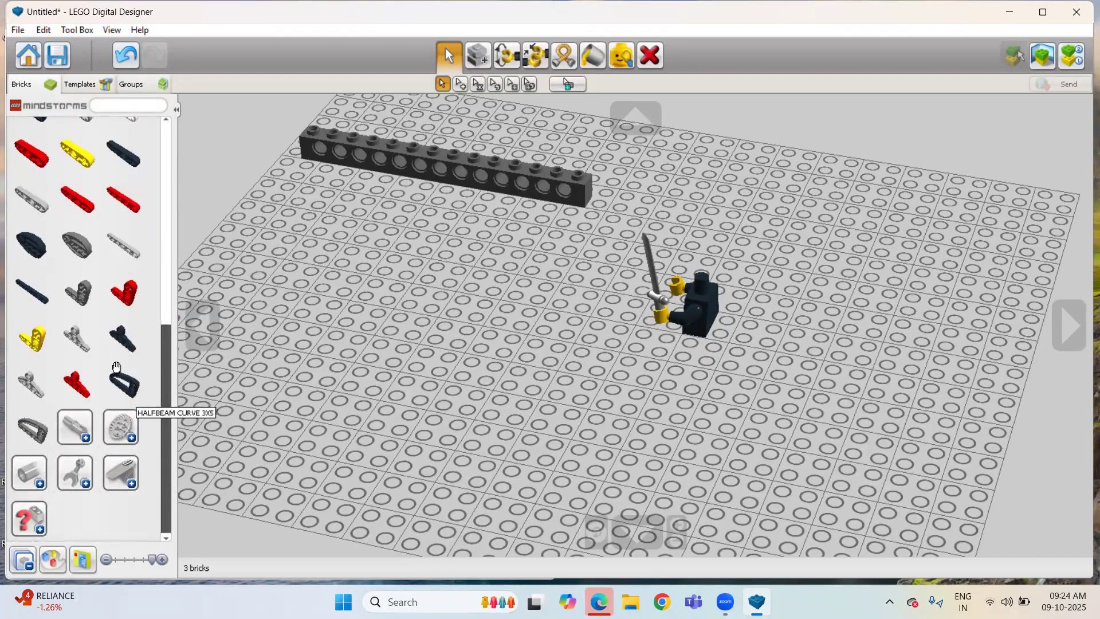
{"action": "left_click", "coordinate": [31, 292]}
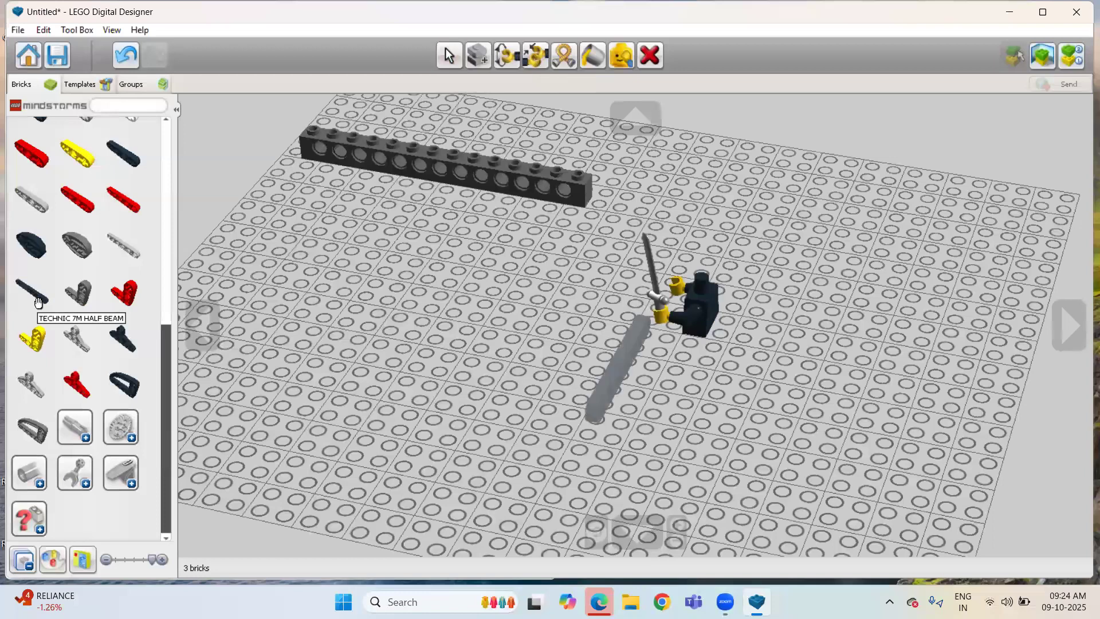
{"action": "key", "text": "Left"}
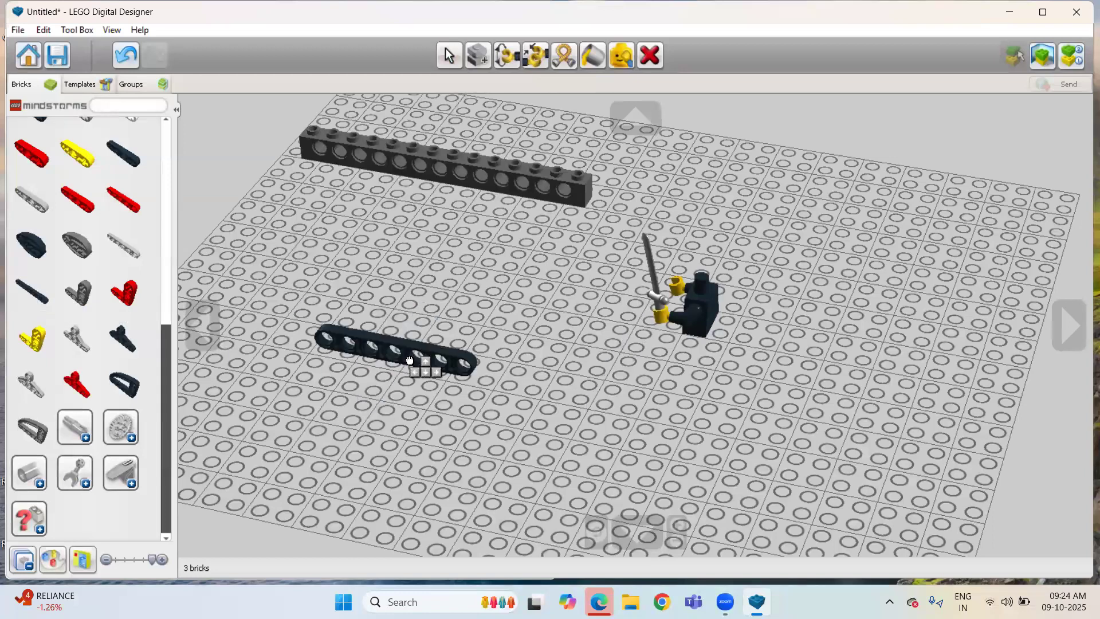
{"action": "left_click", "coordinate": [409, 360]}
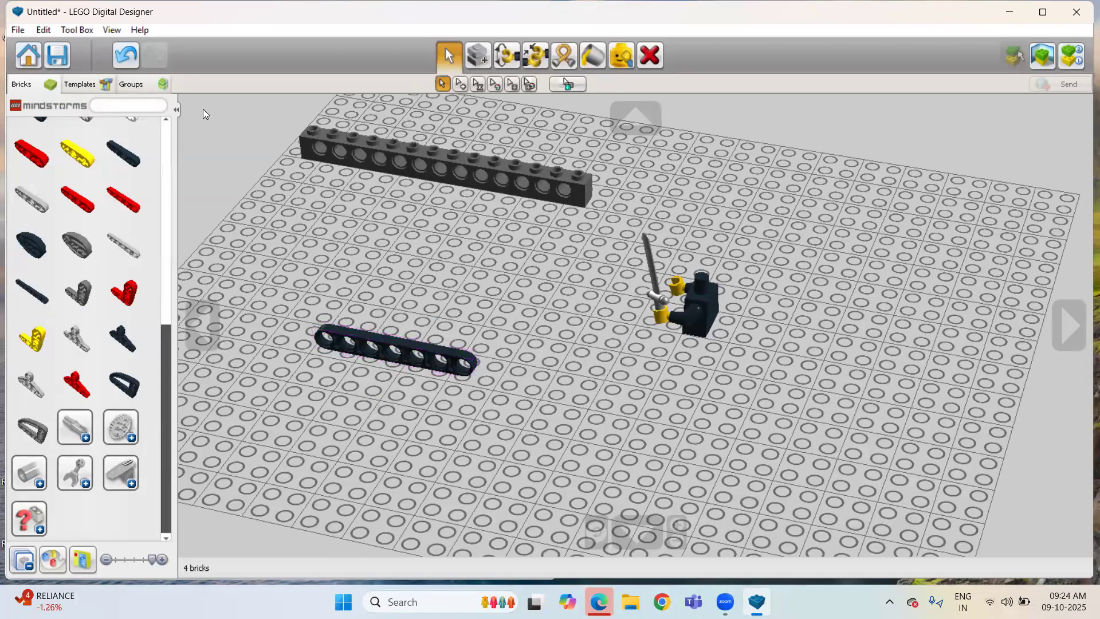
- Add a light grey Technic 15M beam, given a quarter turn, in front of the sword-holding torso
{"action": "left_click", "coordinate": [167, 120]}
{"action": "left_click", "coordinate": [167, 120]}
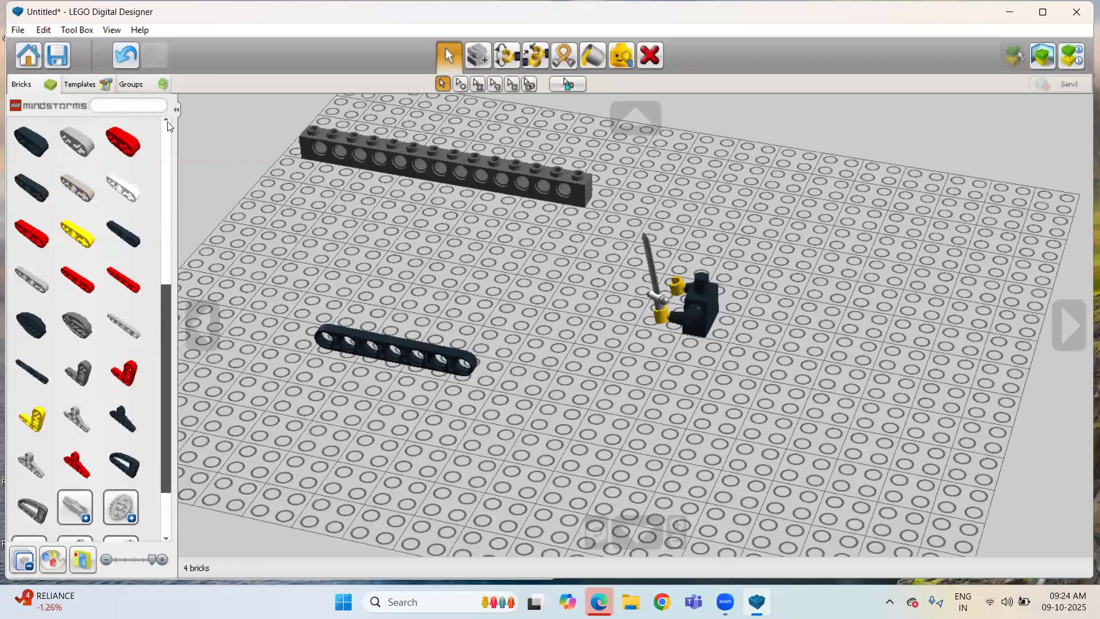
{"action": "left_click", "coordinate": [167, 120]}
{"action": "left_click", "coordinate": [167, 120]}
{"action": "left_click", "coordinate": [78, 183]}
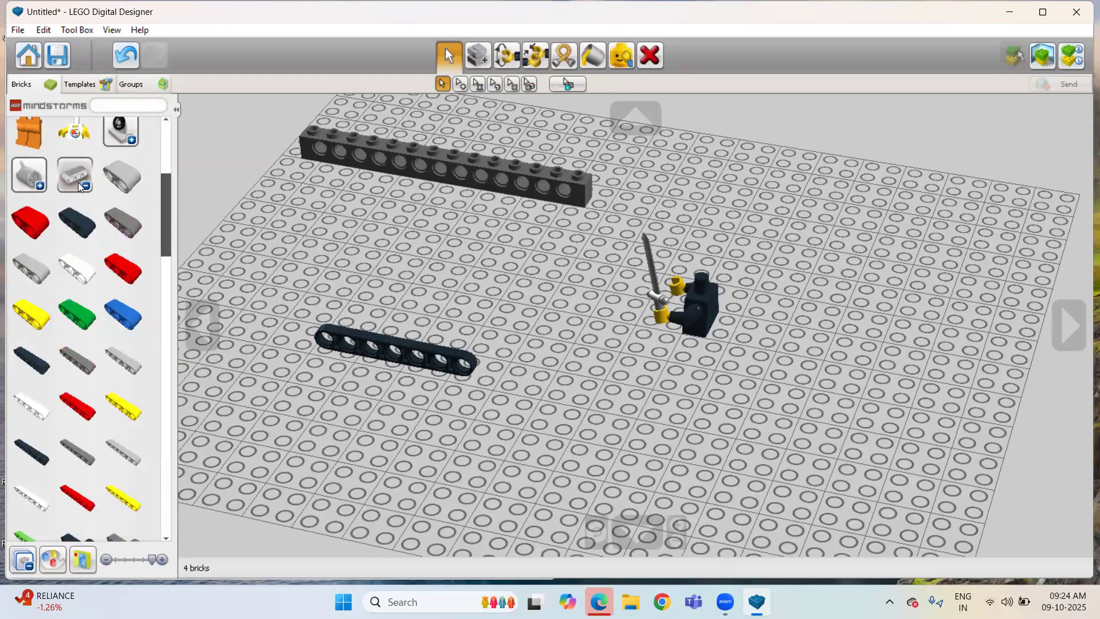
{"action": "left_click_drag", "start_coordinate": [163, 192], "coordinate": [180, 328]}
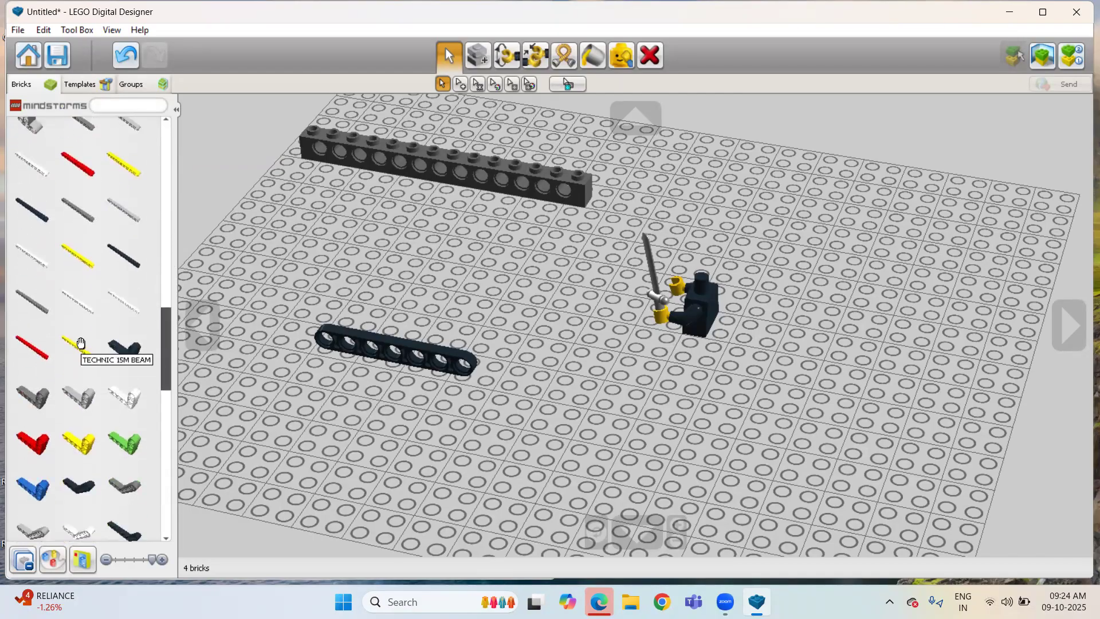
{"action": "left_click", "coordinate": [82, 312]}
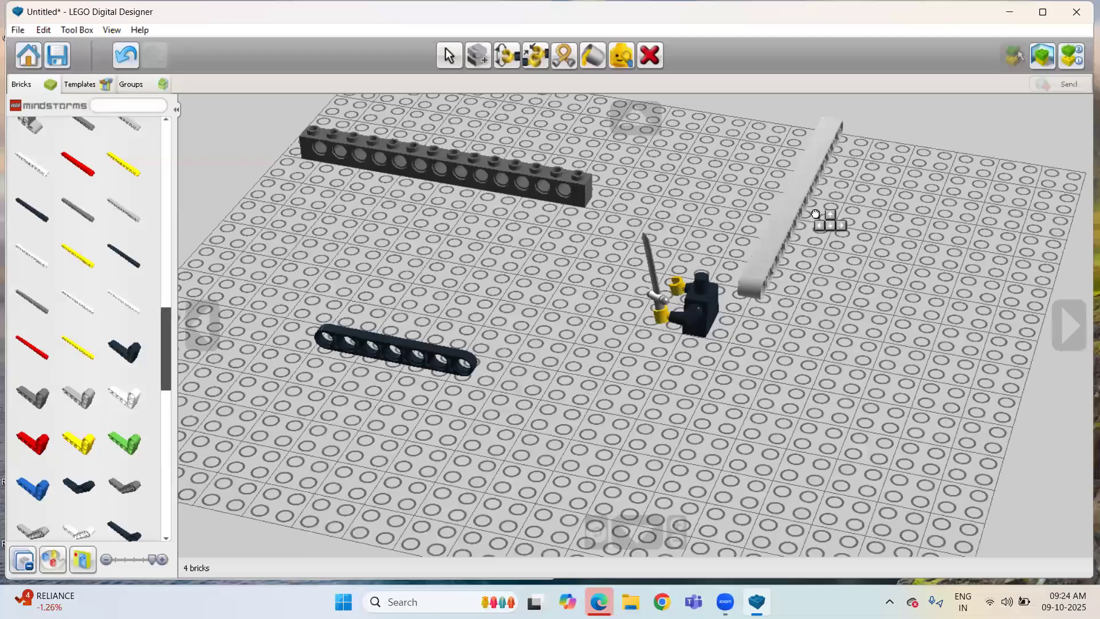
{"action": "key", "text": "Right"}
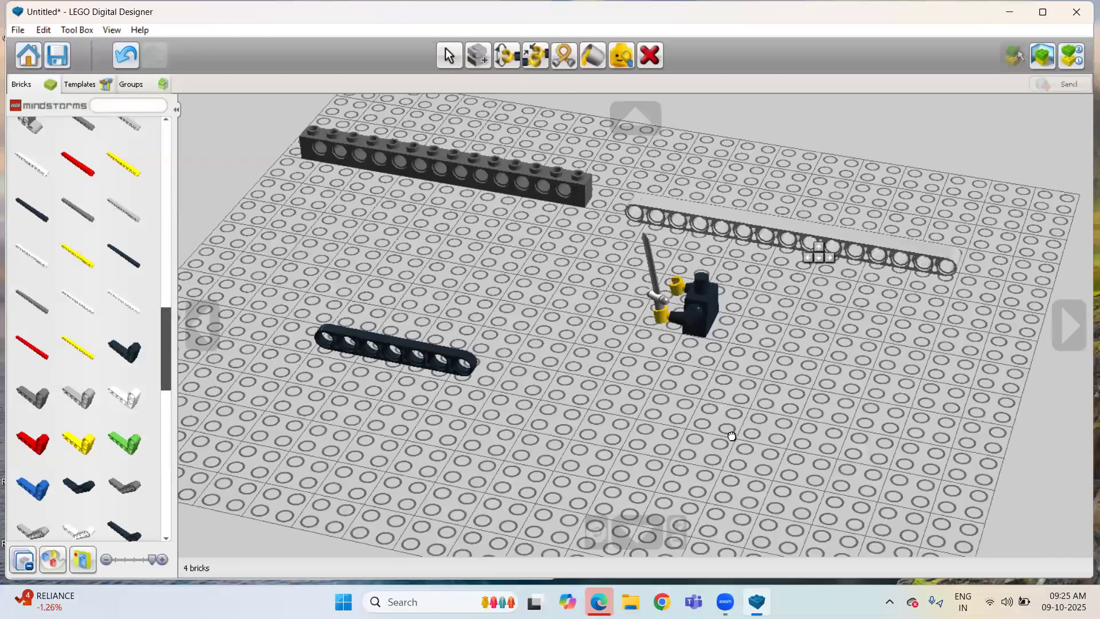
{"action": "left_click", "coordinate": [693, 424]}
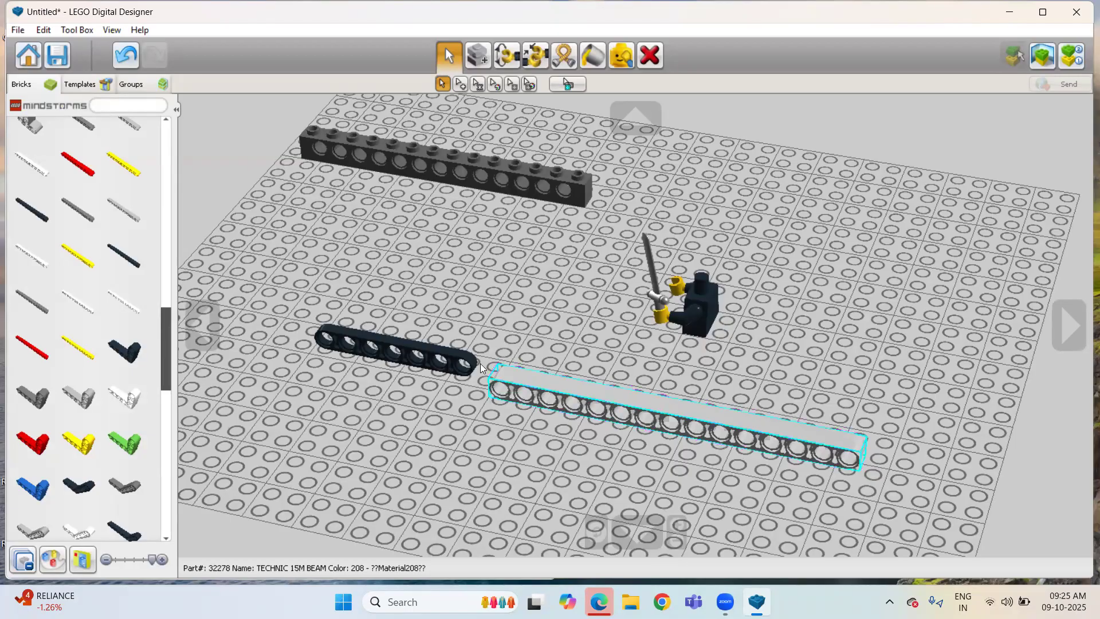
- Delete the black 7M half beam and the dark grey Technic Brick 1x14 from the plate
{"action": "left_click", "coordinate": [448, 361]}
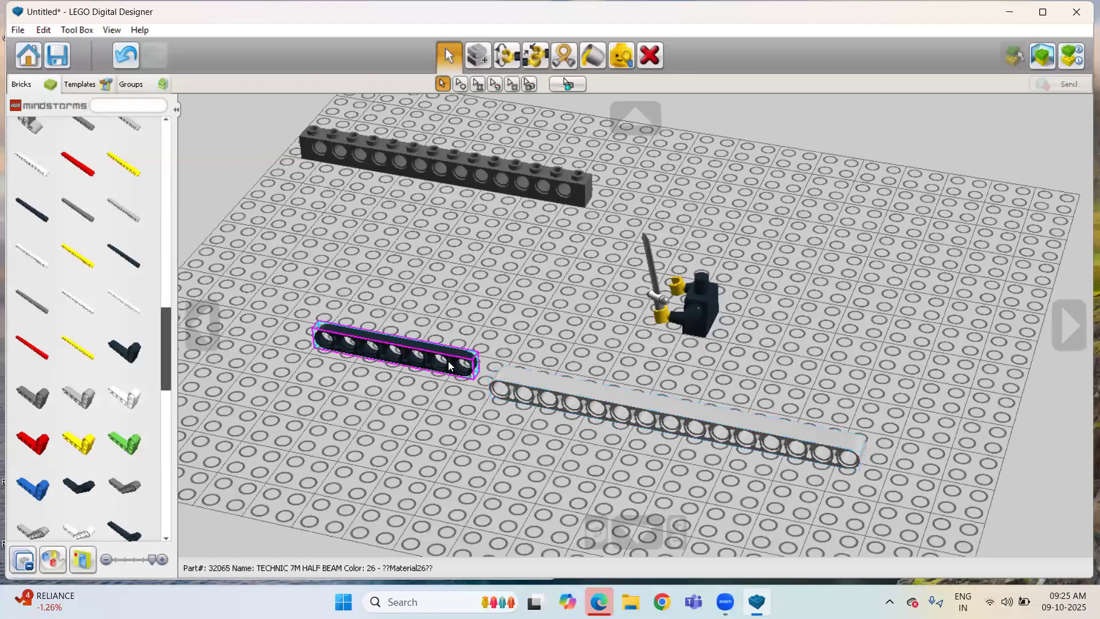
{"action": "left_click", "coordinate": [650, 54]}
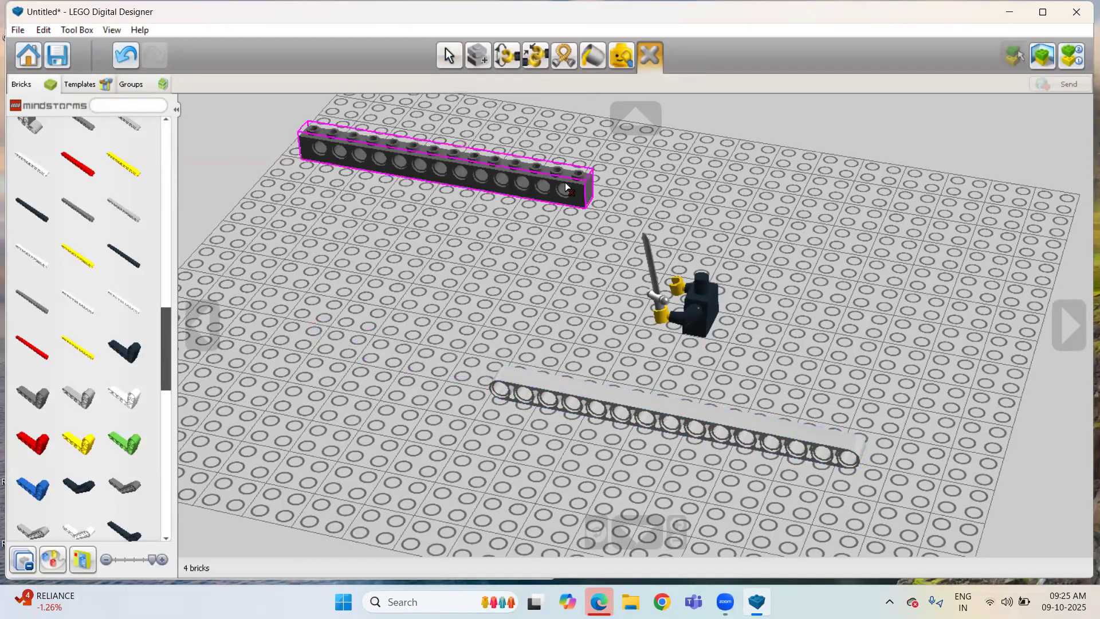
{"action": "left_click", "coordinate": [565, 182]}
{"action": "left_click", "coordinate": [448, 62]}
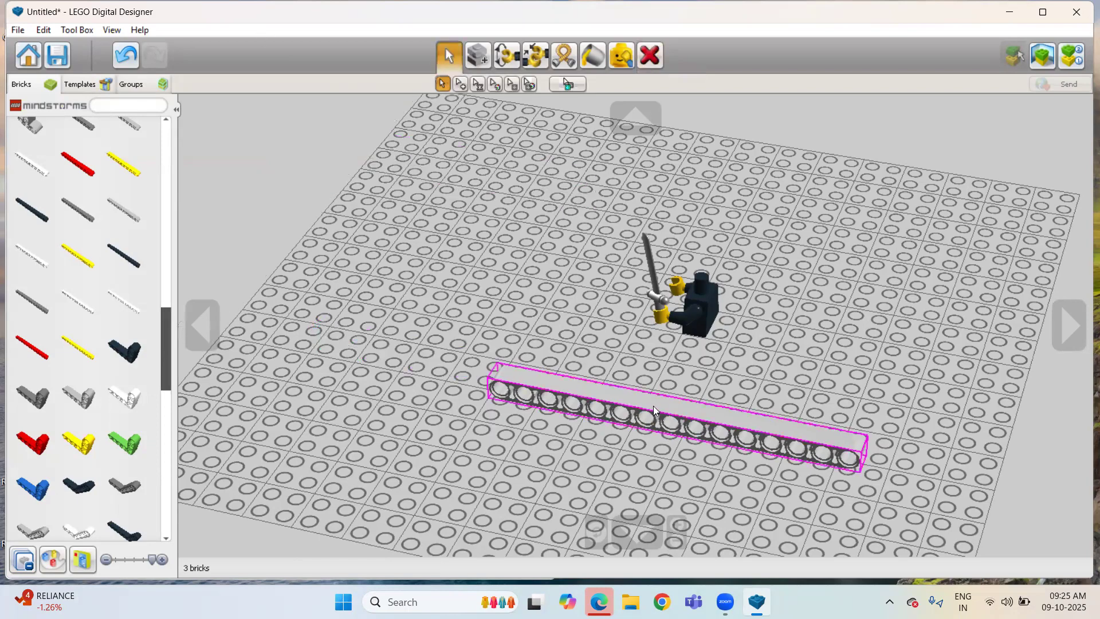
- Move the 15M beam behind and beside the torso, and move the whole sword-holding torso to the far corner of the plate
{"action": "left_click_drag", "start_coordinate": [653, 406], "coordinate": [415, 238]}
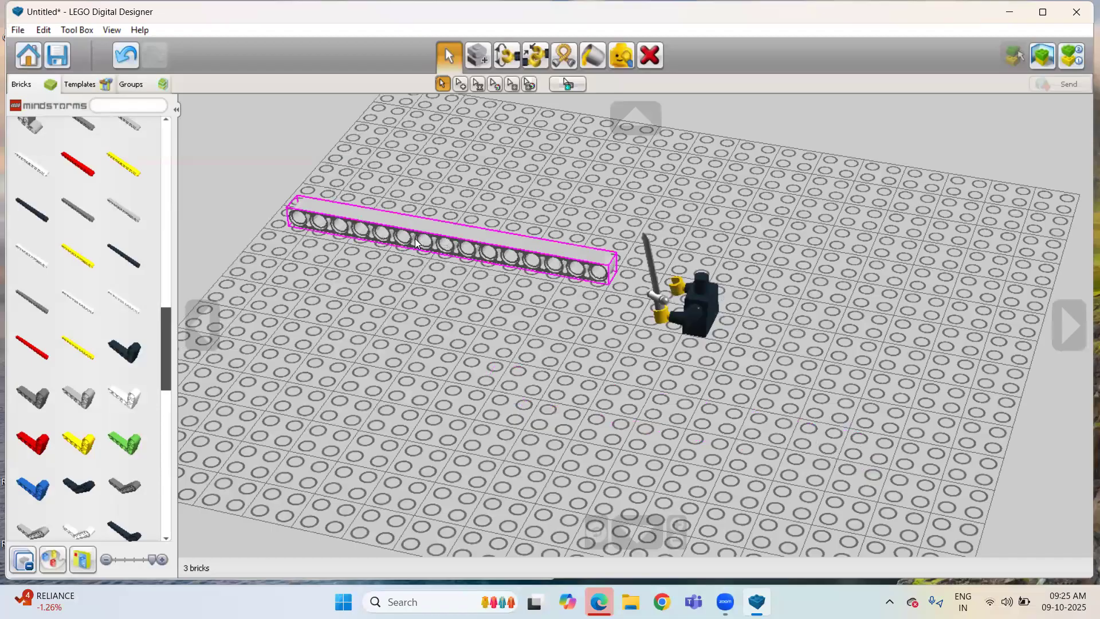
{"action": "left_click", "coordinate": [476, 85]}
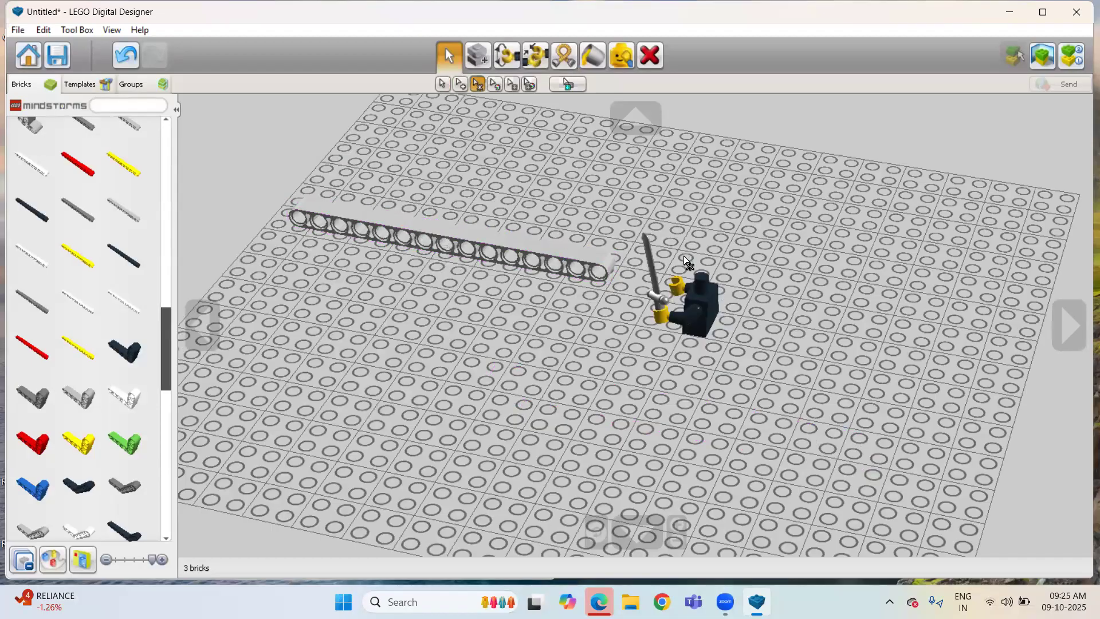
{"action": "left_click", "coordinate": [654, 274]}
{"action": "left_click_drag", "start_coordinate": [657, 278], "coordinate": [964, 189]}
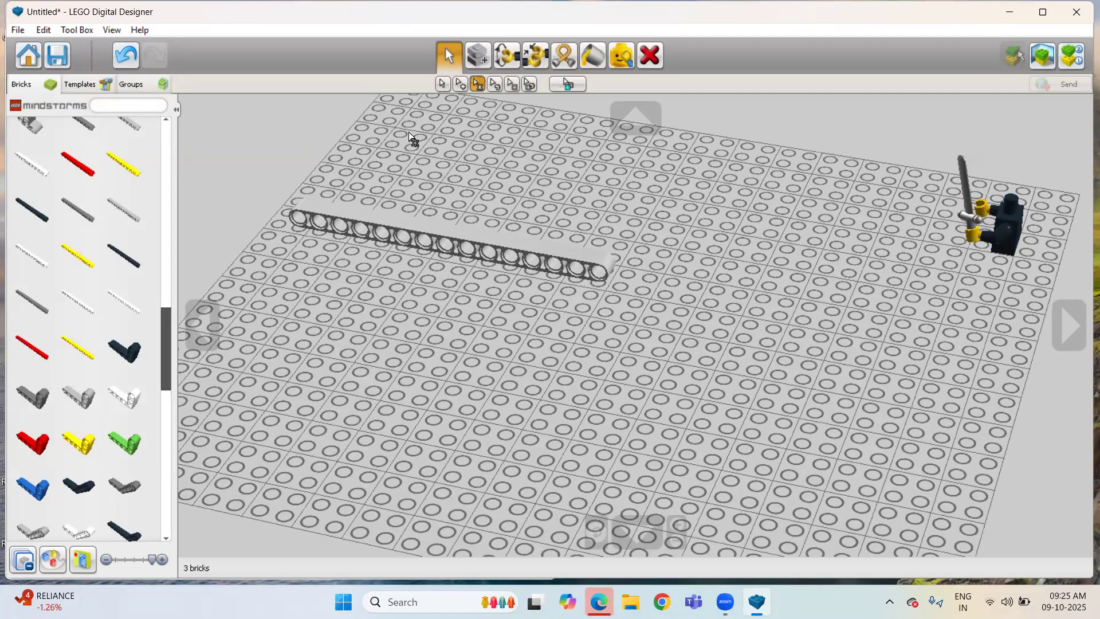
- Clone the light grey 15M beam twice, placing both copies parallel in front of the original
{"action": "left_click", "coordinate": [470, 55]}
{"action": "left_click", "coordinate": [401, 224]}
{"action": "left_click", "coordinate": [391, 284]}
{"action": "left_click", "coordinate": [392, 288]}
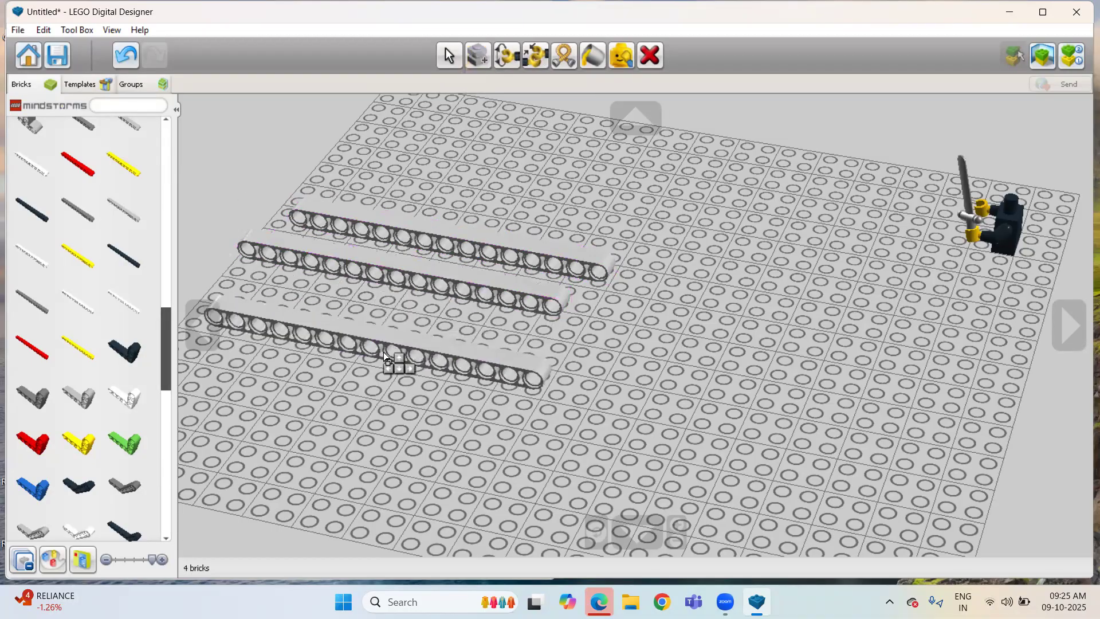
{"action": "left_click", "coordinate": [383, 352]}
{"action": "left_click", "coordinate": [447, 59]}
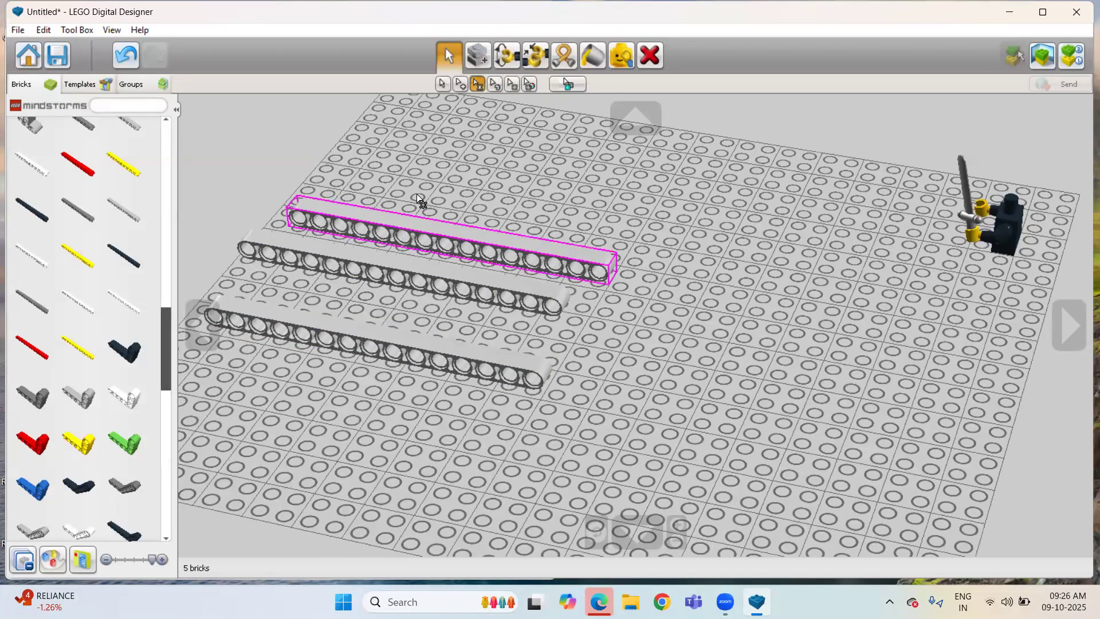
- Reposition the back and middle 15M beams individually so they lie parallel with a gap between them
{"action": "left_click", "coordinate": [441, 85]}
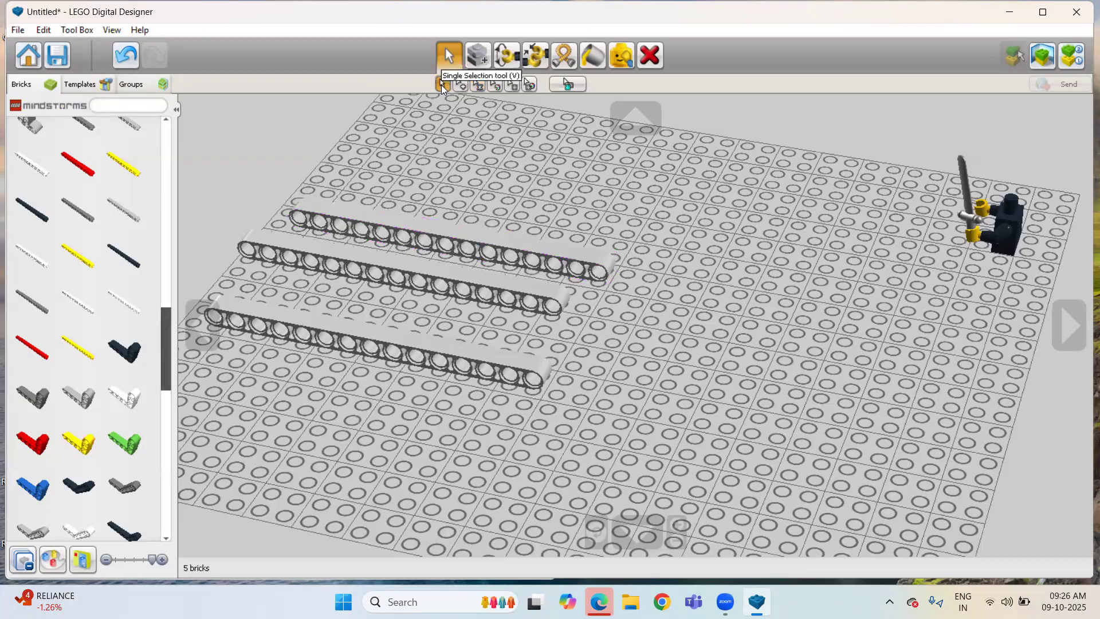
{"action": "left_click_drag", "start_coordinate": [440, 228], "coordinate": [449, 198]}
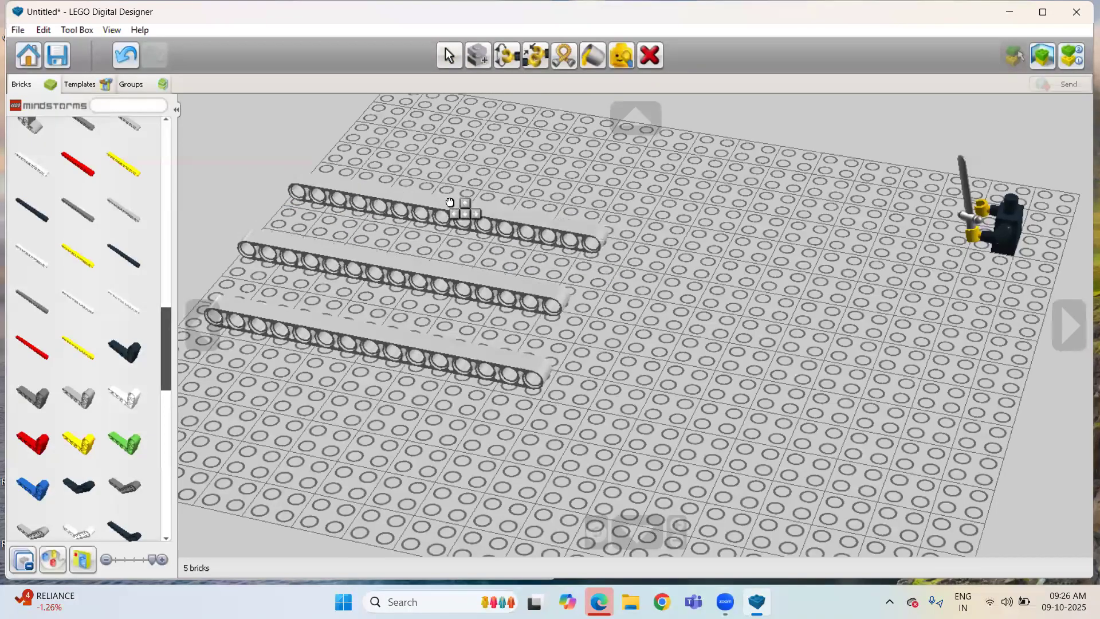
{"action": "left_click_drag", "start_coordinate": [412, 261], "coordinate": [455, 270]}
{"action": "left_click", "coordinate": [479, 215]}
{"action": "left_click_drag", "start_coordinate": [479, 212], "coordinate": [522, 227]}
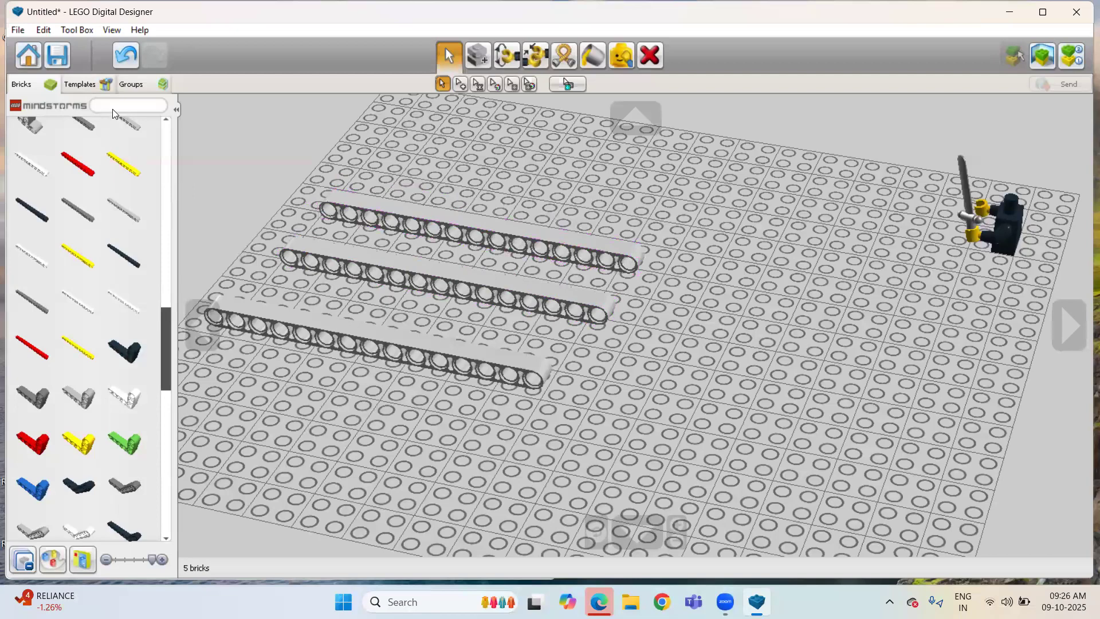
- Search the bricks for CONNECTOR and insert the long blue connector pin into the end hole of the middle 15M beam
{"action": "type", "text": "CONNECTOR"}
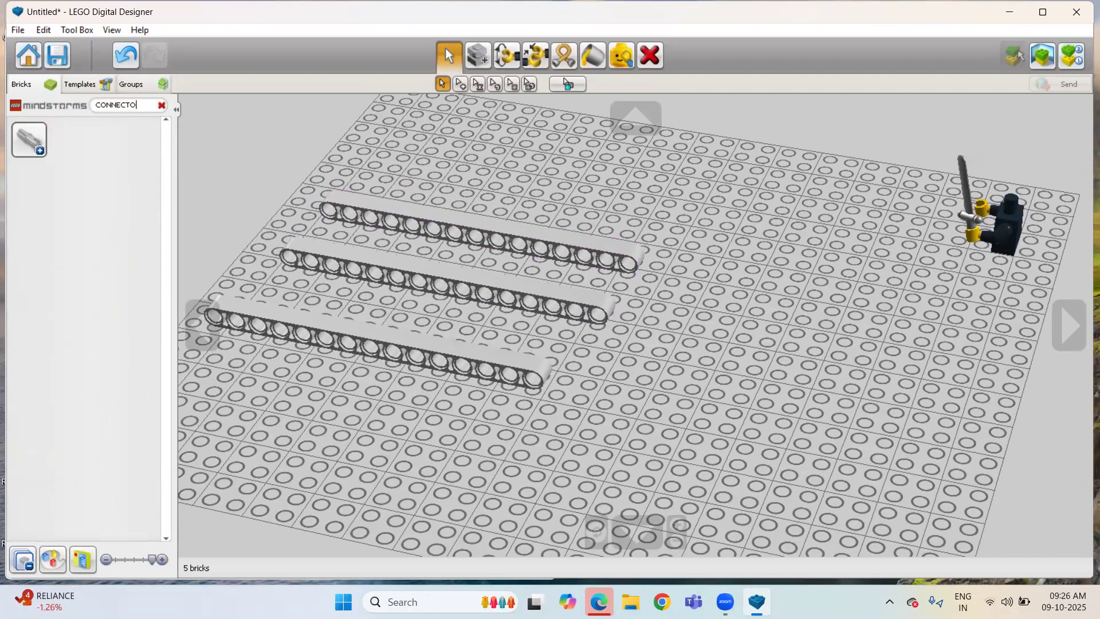
{"action": "left_click", "coordinate": [19, 134]}
{"action": "left_click", "coordinate": [21, 239]}
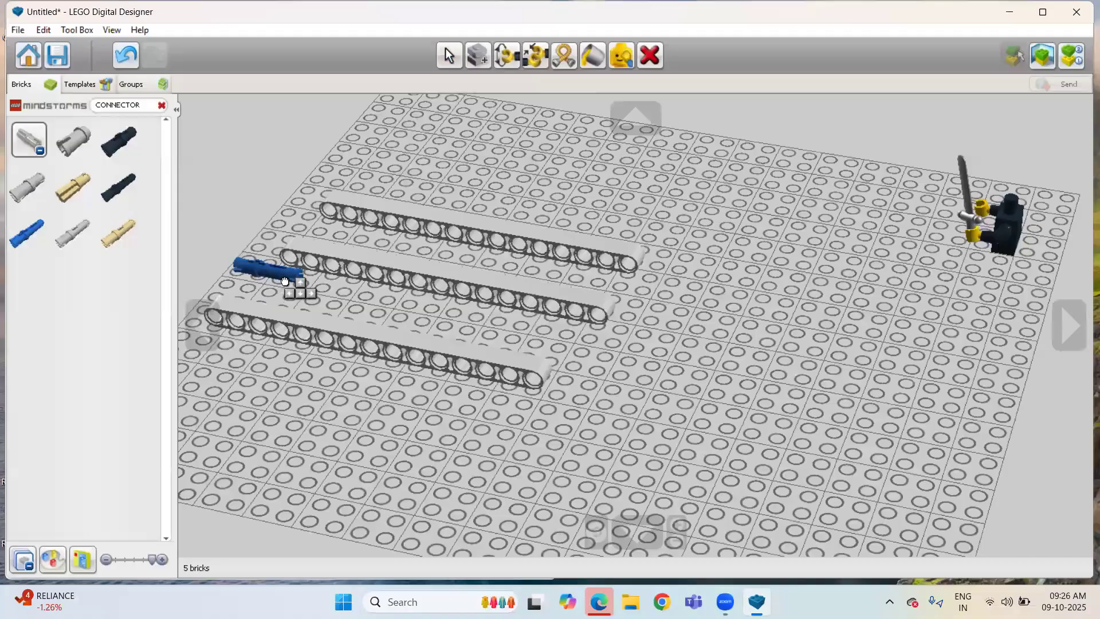
{"action": "left_click", "coordinate": [285, 280]}
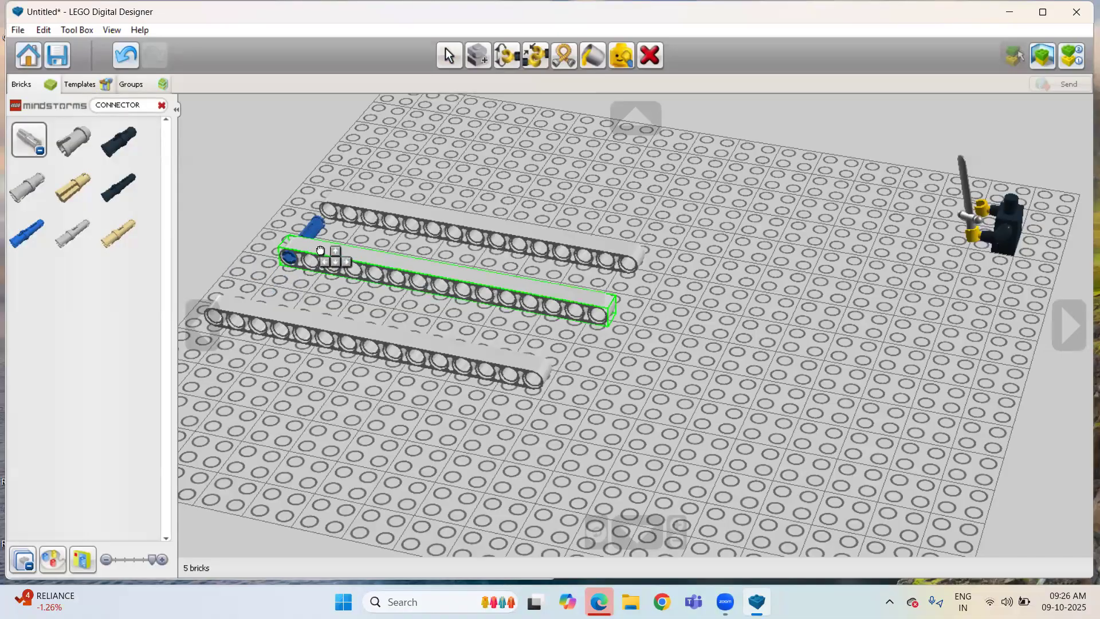
{"action": "left_click", "coordinate": [320, 250]}
- Rotate the back 15M beam upright and attach its lower end hole to the free end of the blue connector pin
{"action": "left_click", "coordinate": [365, 202]}
{"action": "left_click_drag", "start_coordinate": [365, 202], "coordinate": [360, 227]}
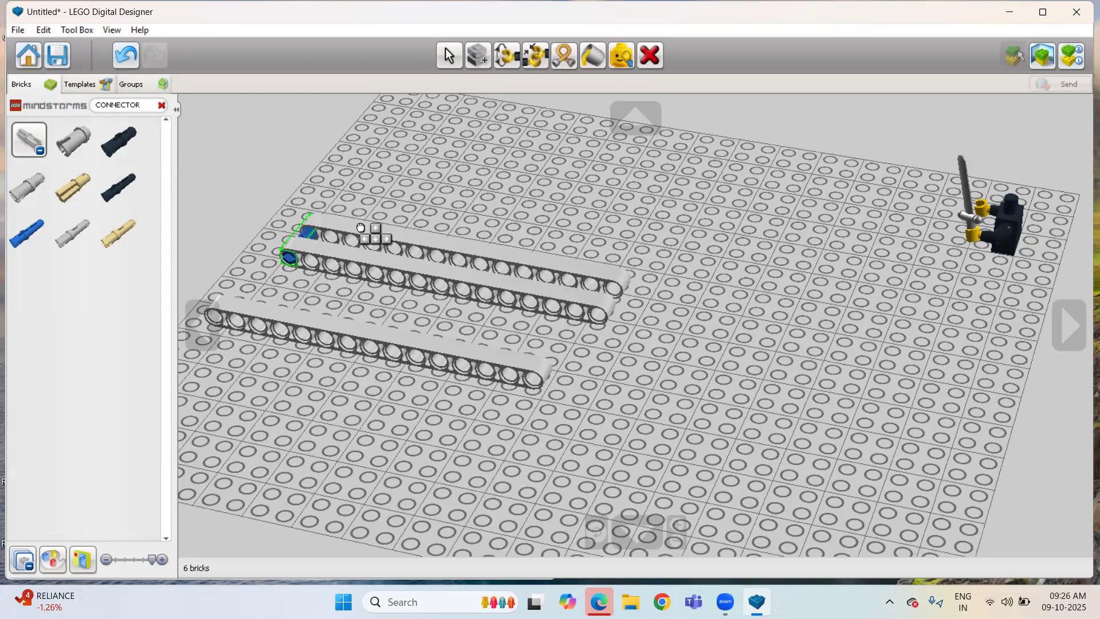
{"action": "left_click_drag", "start_coordinate": [360, 227], "coordinate": [398, 192]}
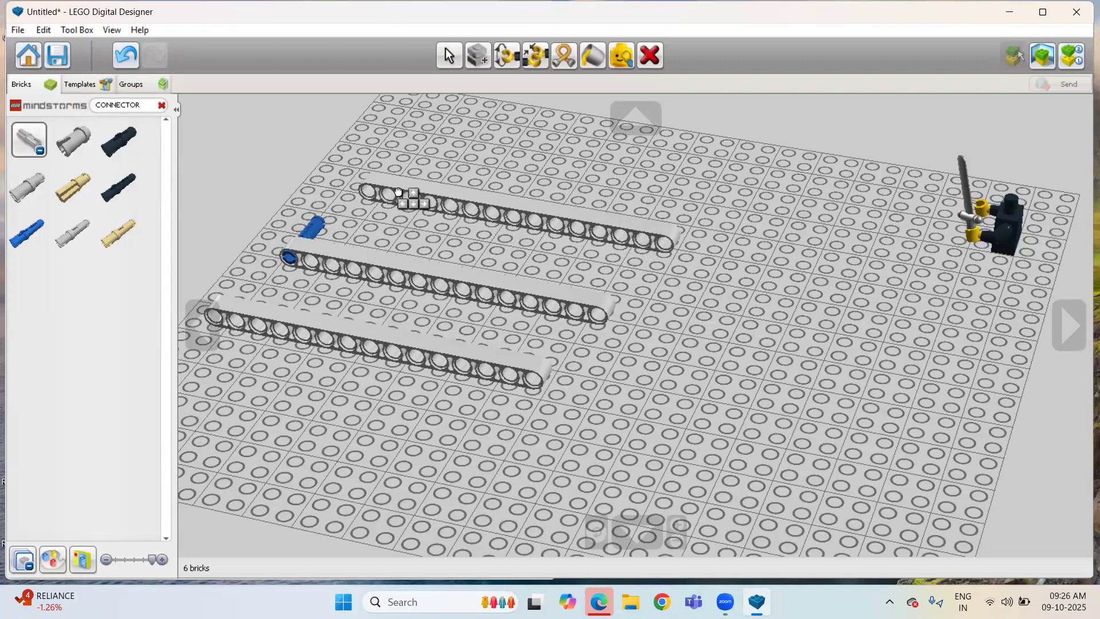
{"action": "left_click_drag", "start_coordinate": [398, 191], "coordinate": [398, 192]}
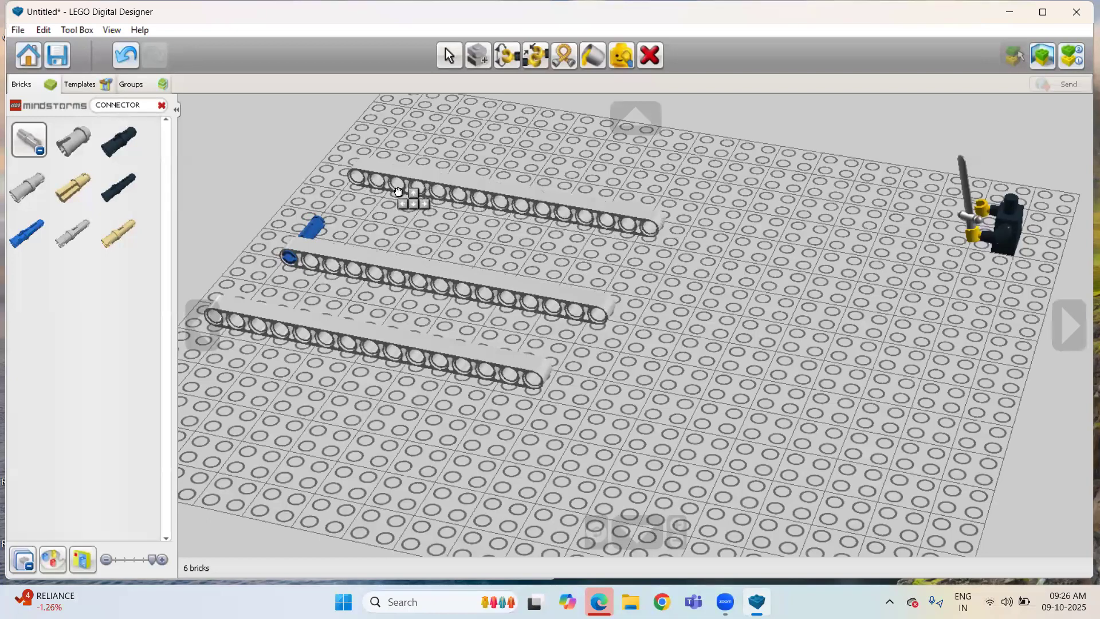
{"action": "key", "text": "Left"}
{"action": "key", "text": "Left"}
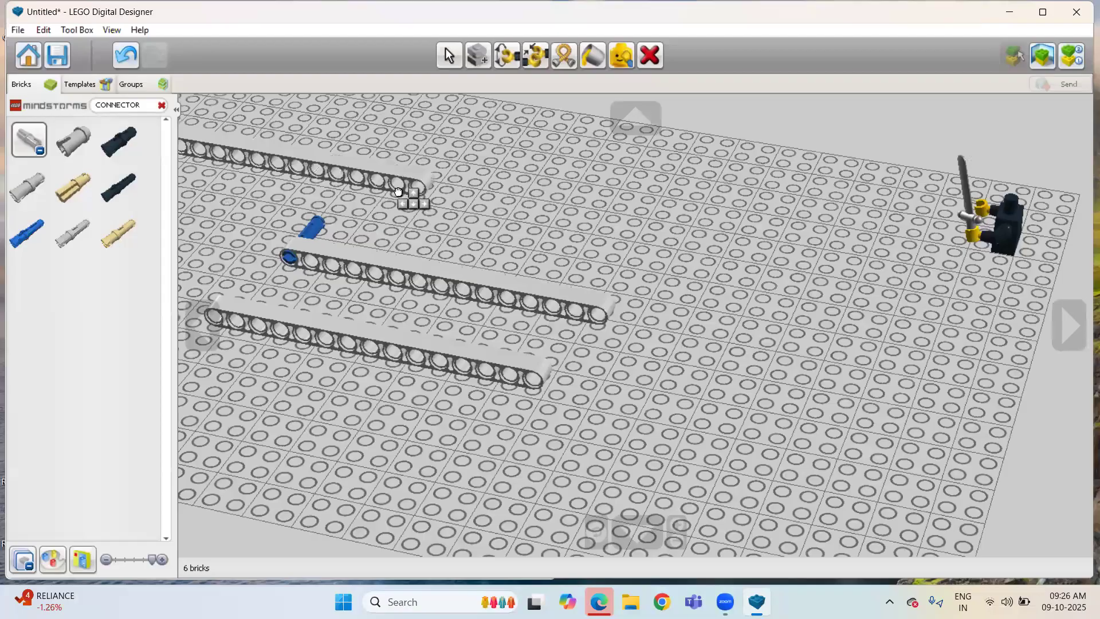
{"action": "key", "text": "Left"}
{"action": "key", "text": "Left"}
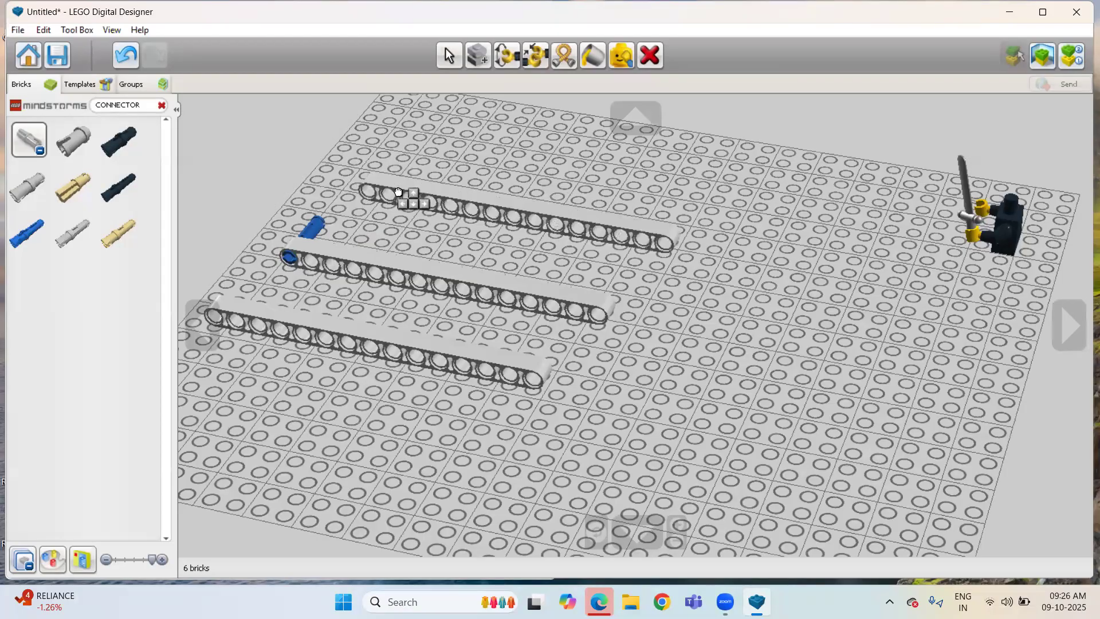
{"action": "key", "text": "Left"}
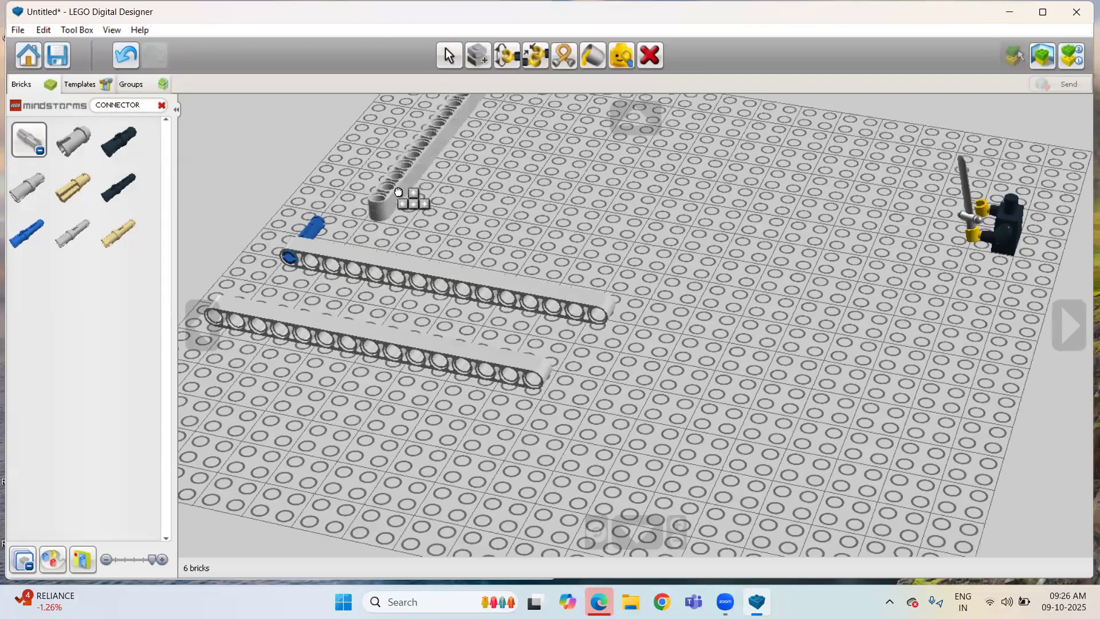
{"action": "key", "text": "Up"}
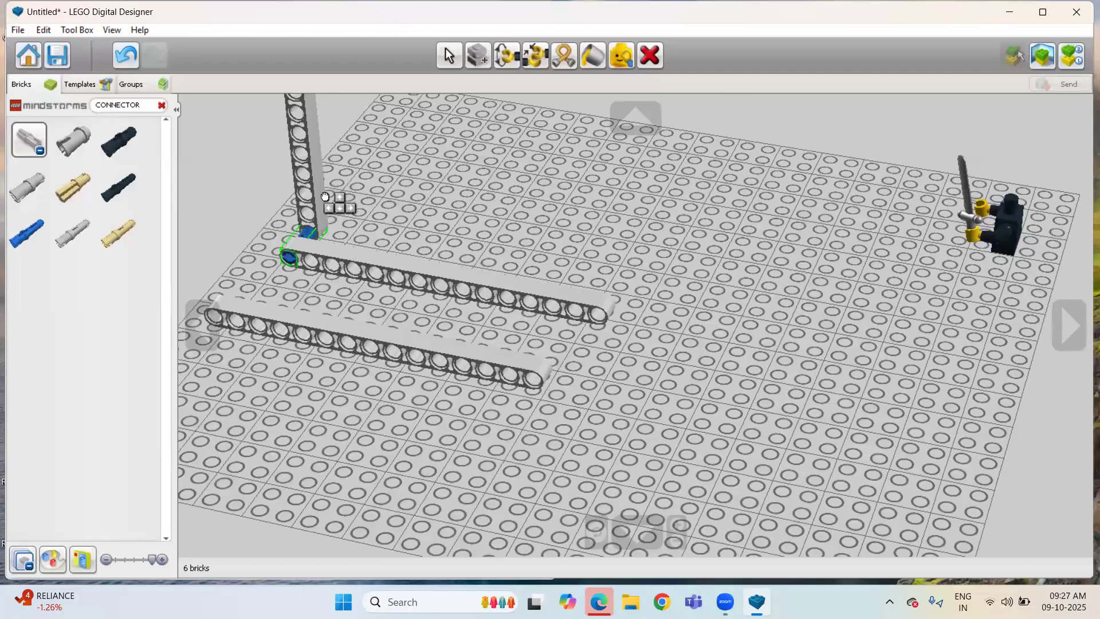
{"action": "left_click", "coordinate": [325, 197]}
- Rotate the middle 15M beam upright and attach its lower end hole to the free front end of the blue connector pin
{"action": "left_click", "coordinate": [536, 299]}
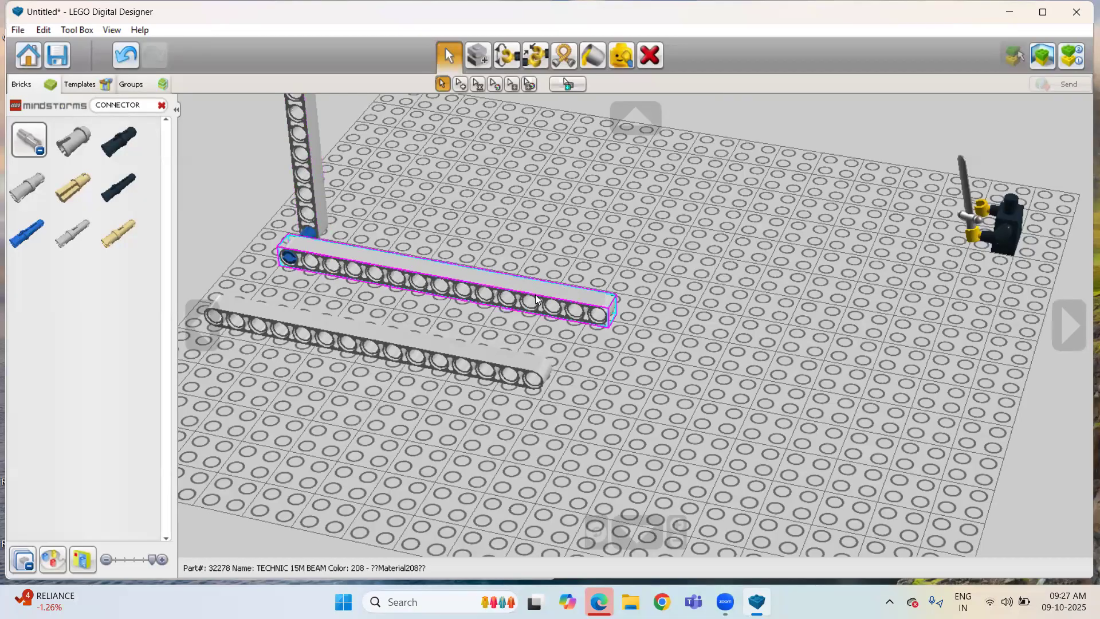
{"action": "left_click_drag", "start_coordinate": [536, 299], "coordinate": [692, 289]}
{"action": "key", "text": "Right"}
{"action": "key", "text": "Right"}
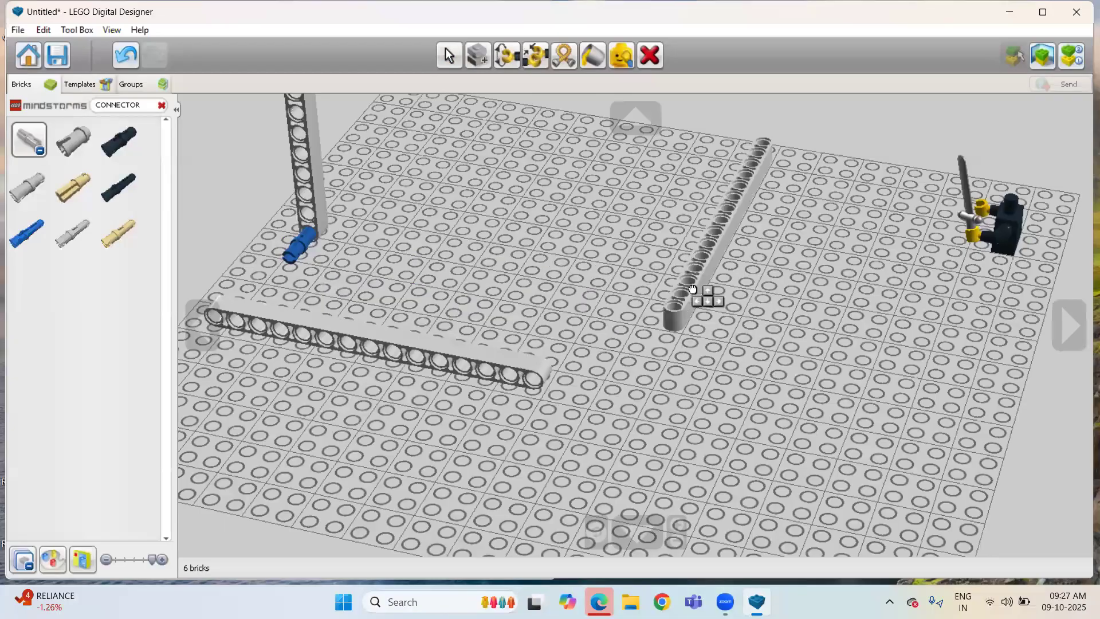
{"action": "key", "text": "Up"}
{"action": "key", "text": "Up"}
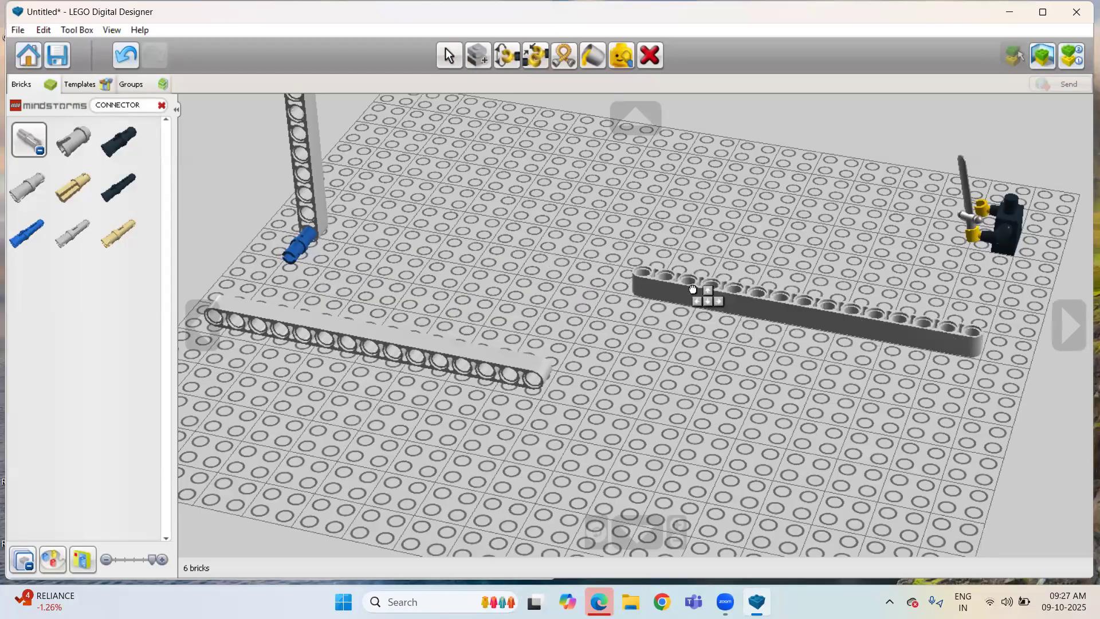
{"action": "key", "text": "Up"}
{"action": "left_click_drag", "start_coordinate": [693, 289], "coordinate": [291, 209]}
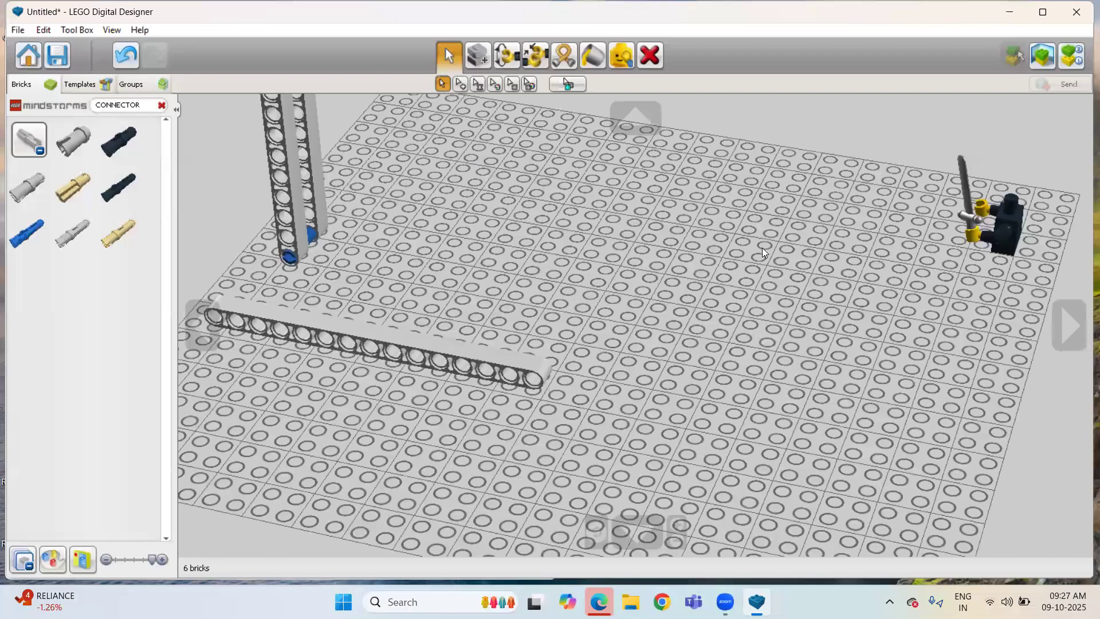
- Place the remaining flat 15M beam between the lower ends of the upright beams and insert a long blue connector pin through its free end hole
{"action": "left_click", "coordinate": [681, 538]}
{"action": "left_click", "coordinate": [681, 538]}
{"action": "left_click", "coordinate": [681, 539]}
{"action": "left_click", "coordinate": [681, 539]}
{"action": "left_click", "coordinate": [680, 538]}
{"action": "left_click", "coordinate": [680, 538]}
{"action": "left_click", "coordinate": [680, 538]}
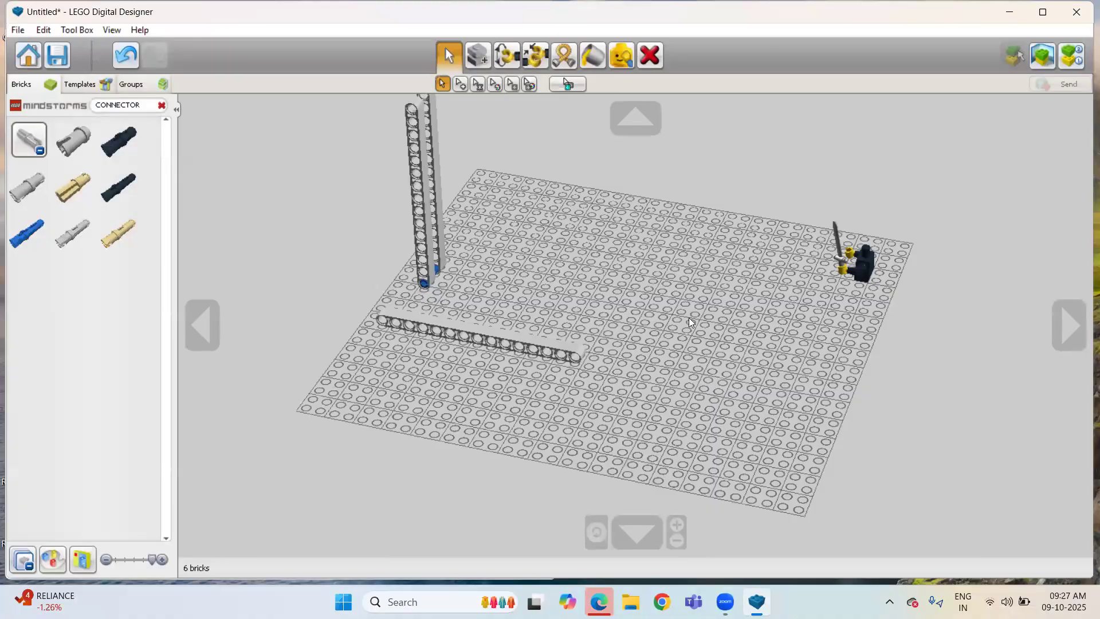
{"action": "left_click_drag", "start_coordinate": [563, 344], "coordinate": [600, 299]}
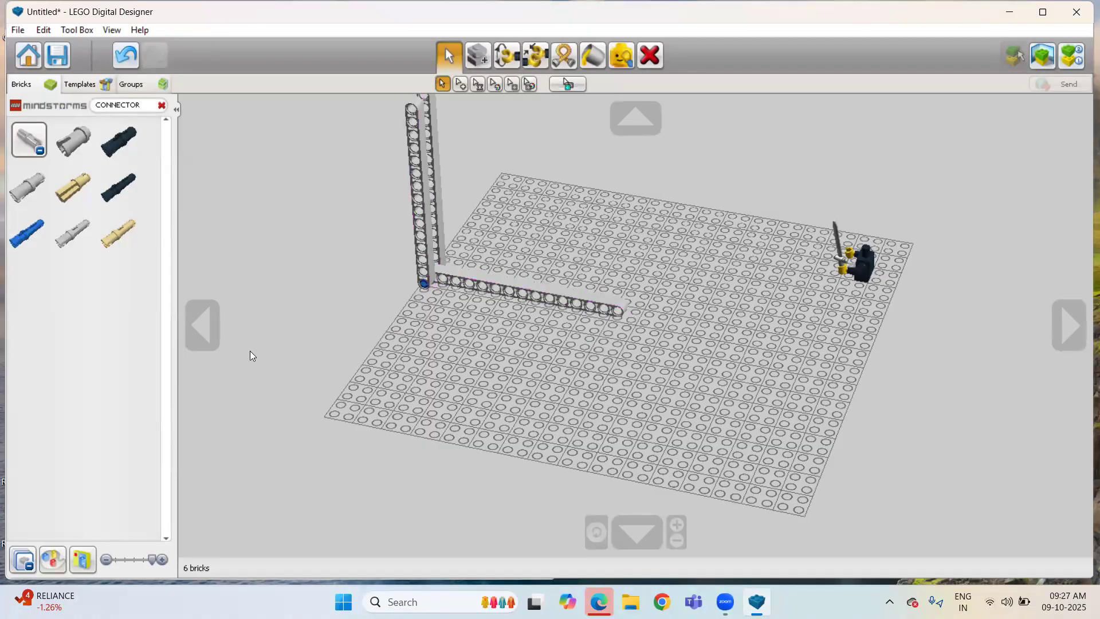
{"action": "left_click", "coordinate": [12, 254]}
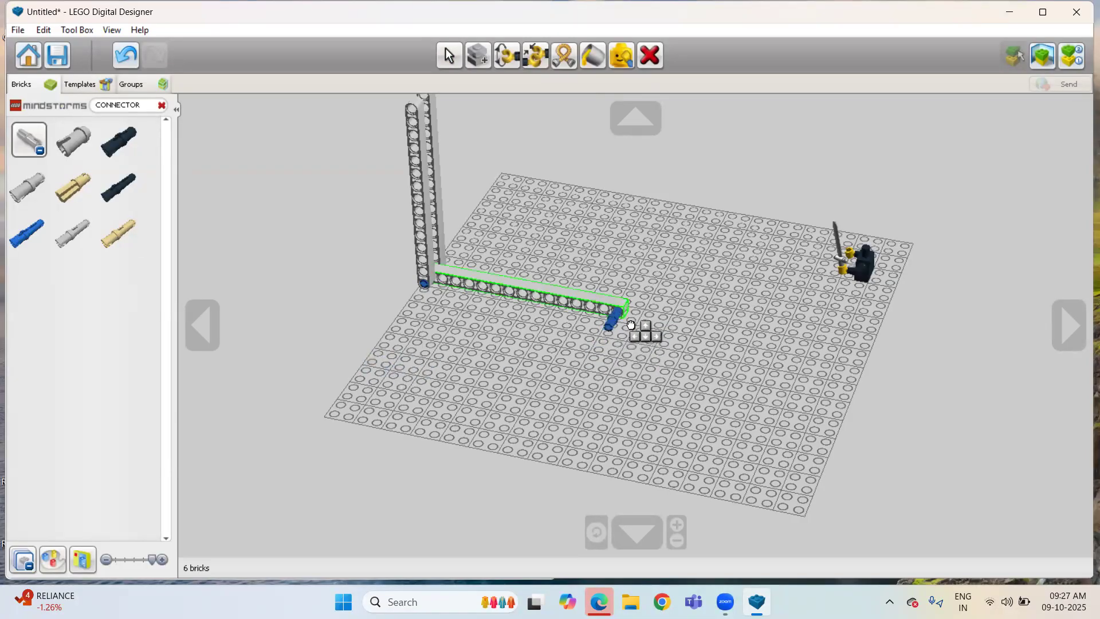
{"action": "left_click", "coordinate": [633, 315]}
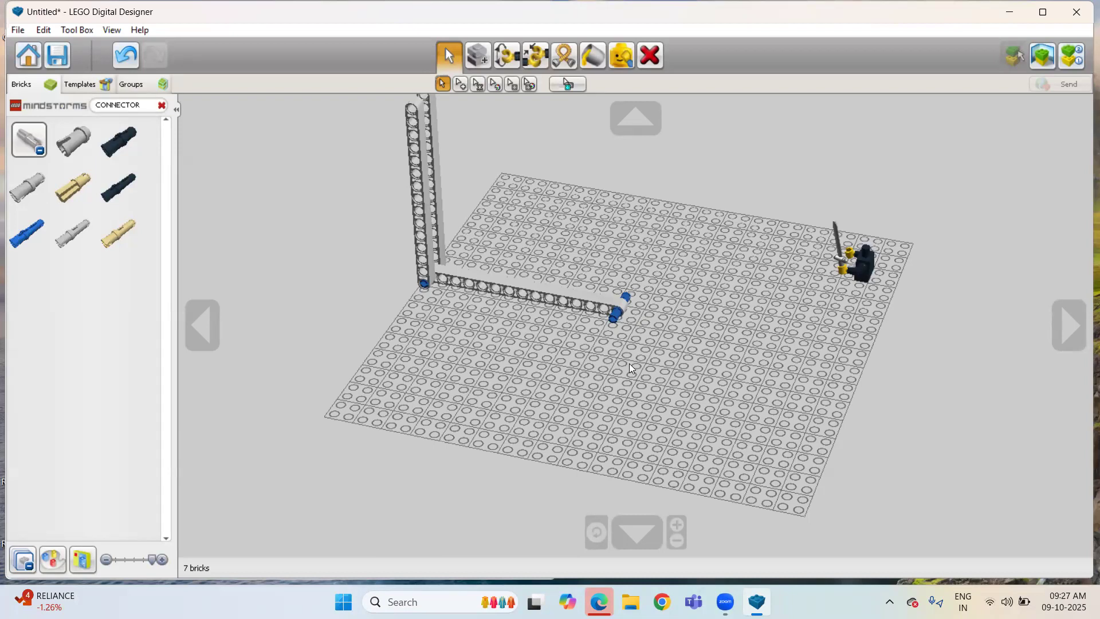
- Try to swing the front upright beam down beside the flat beam with the Hinge tool, and undo the rotations
{"action": "left_click", "coordinate": [507, 57]}
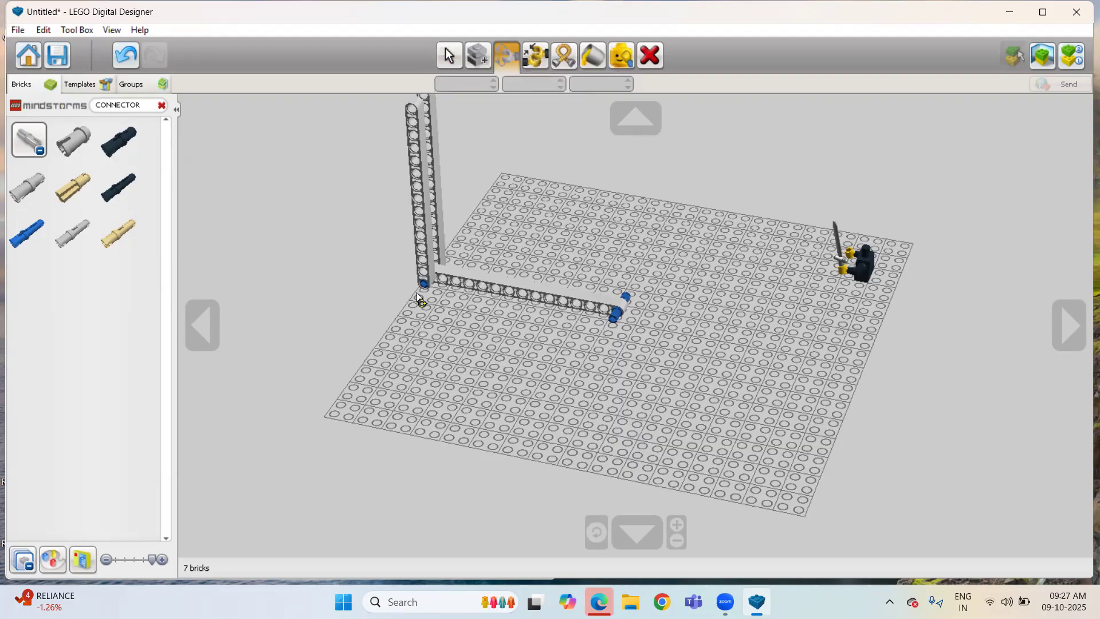
{"action": "left_click", "coordinate": [427, 274]}
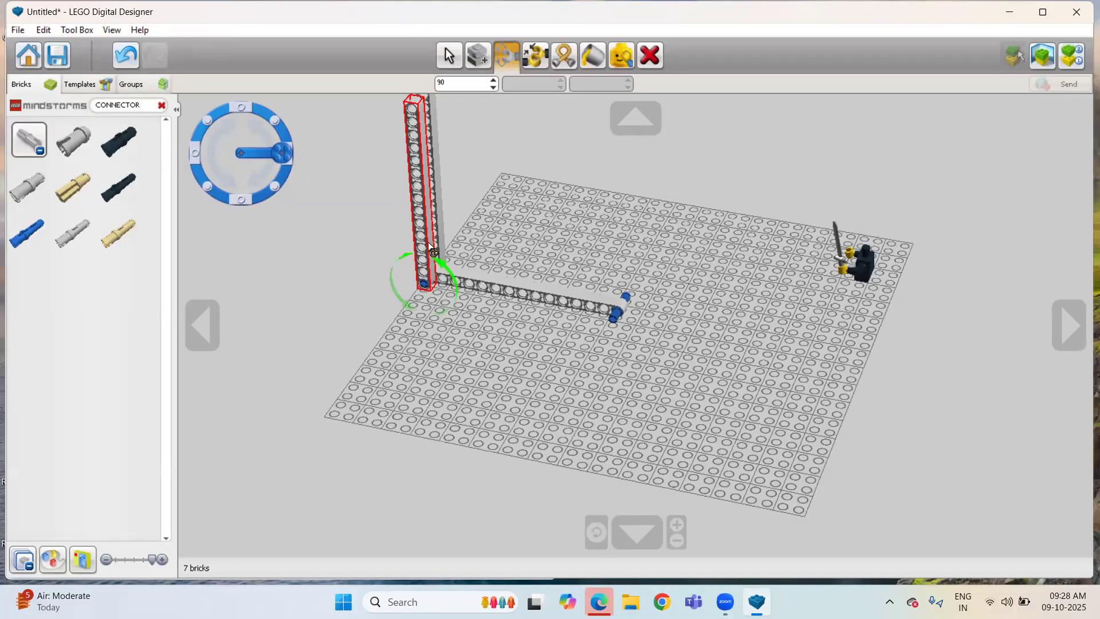
{"action": "left_click_drag", "start_coordinate": [435, 259], "coordinate": [447, 302]}
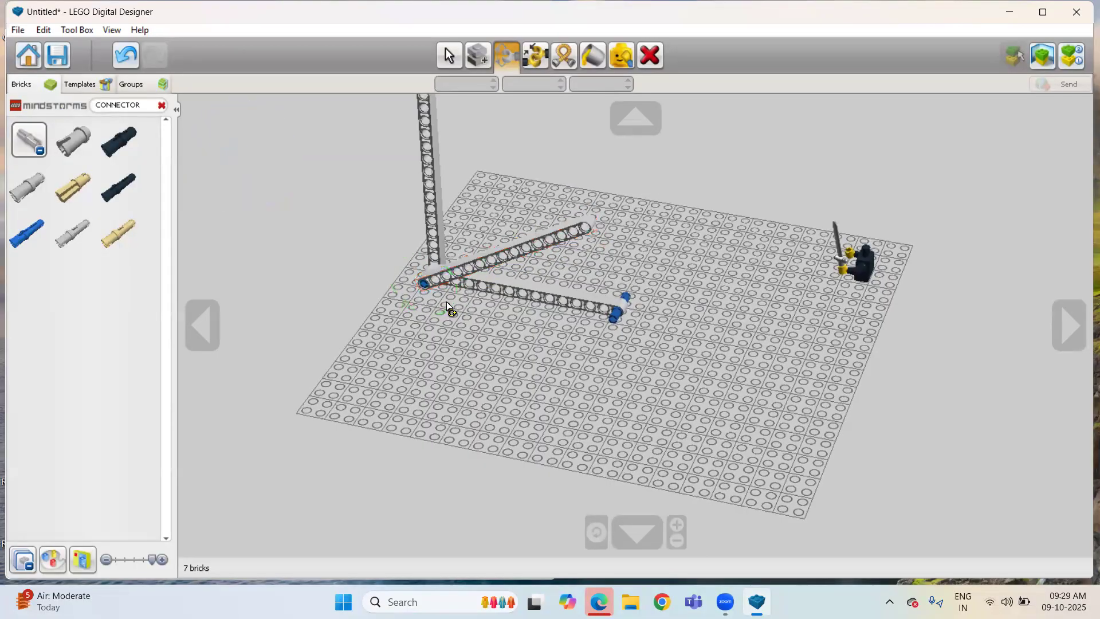
{"action": "left_click", "coordinate": [424, 282]}
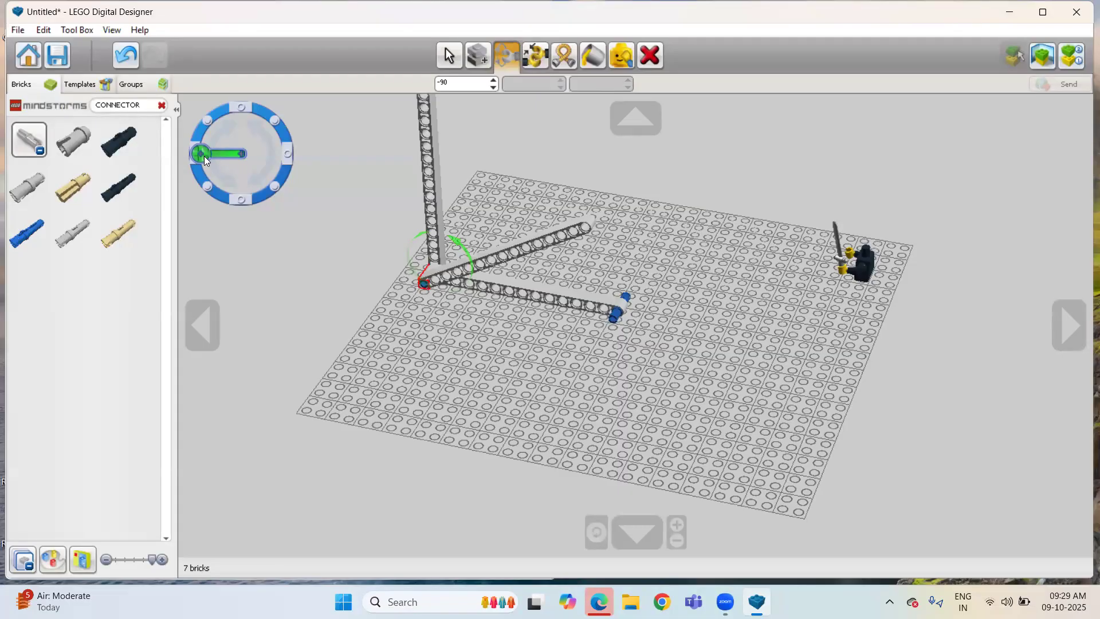
{"action": "mouse_move", "coordinate": [204, 156]}
{"action": "left_mouse_down"}
{"action": "mouse_move", "coordinate": [202, 139]}
{"action": "mouse_move", "coordinate": [205, 152]}
{"action": "left_mouse_up"}
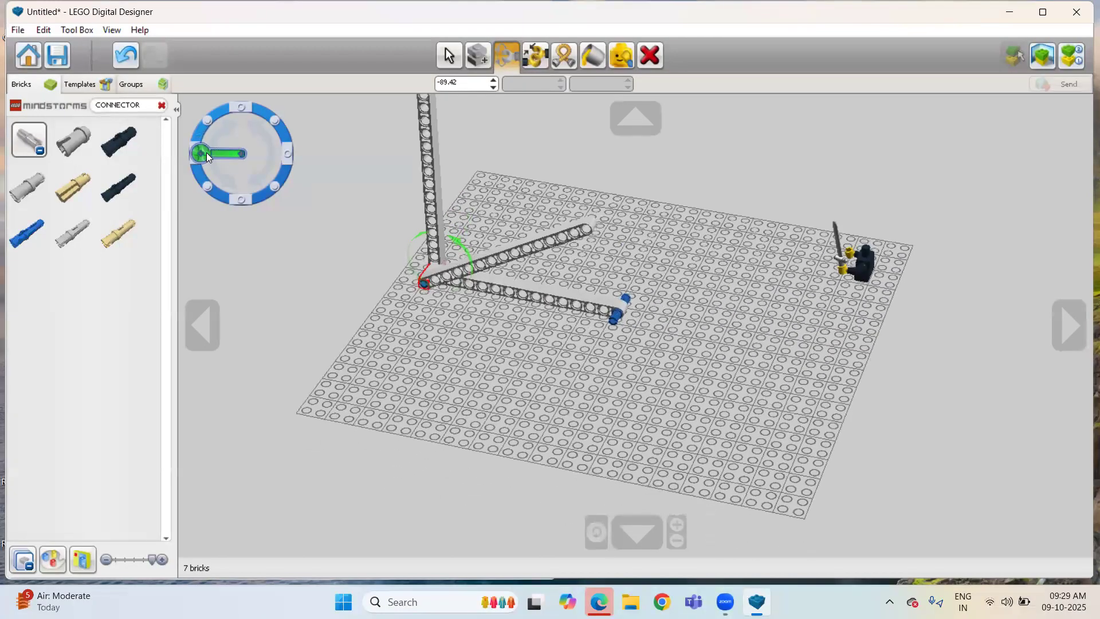
{"action": "left_click", "coordinate": [442, 279]}
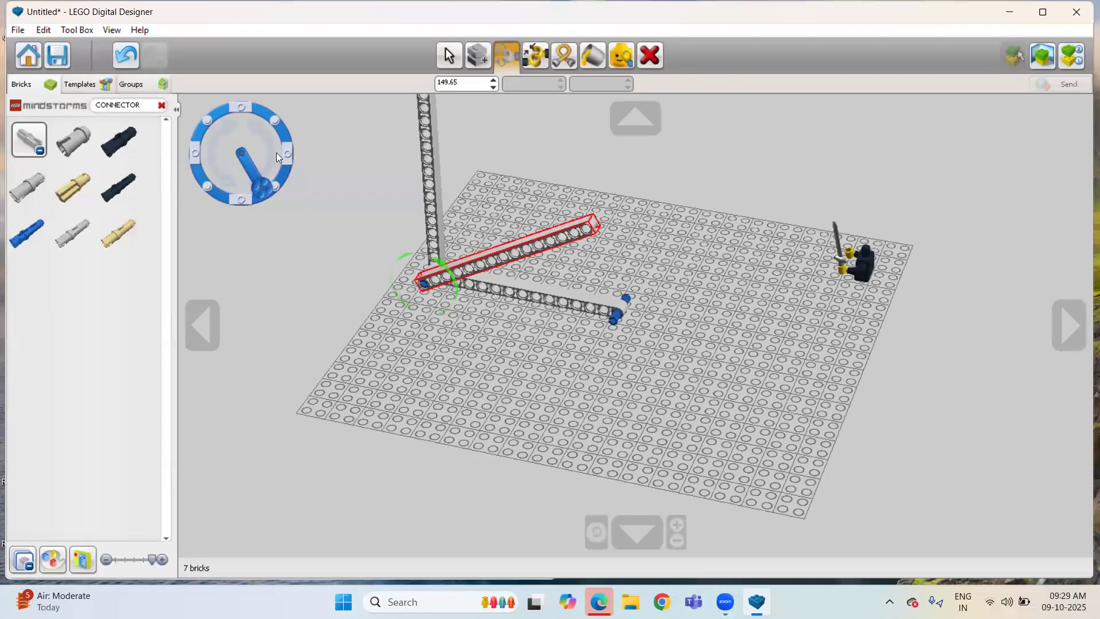
{"action": "left_click_drag", "start_coordinate": [262, 188], "coordinate": [240, 301]}
{"action": "left_click", "coordinate": [239, 301]}
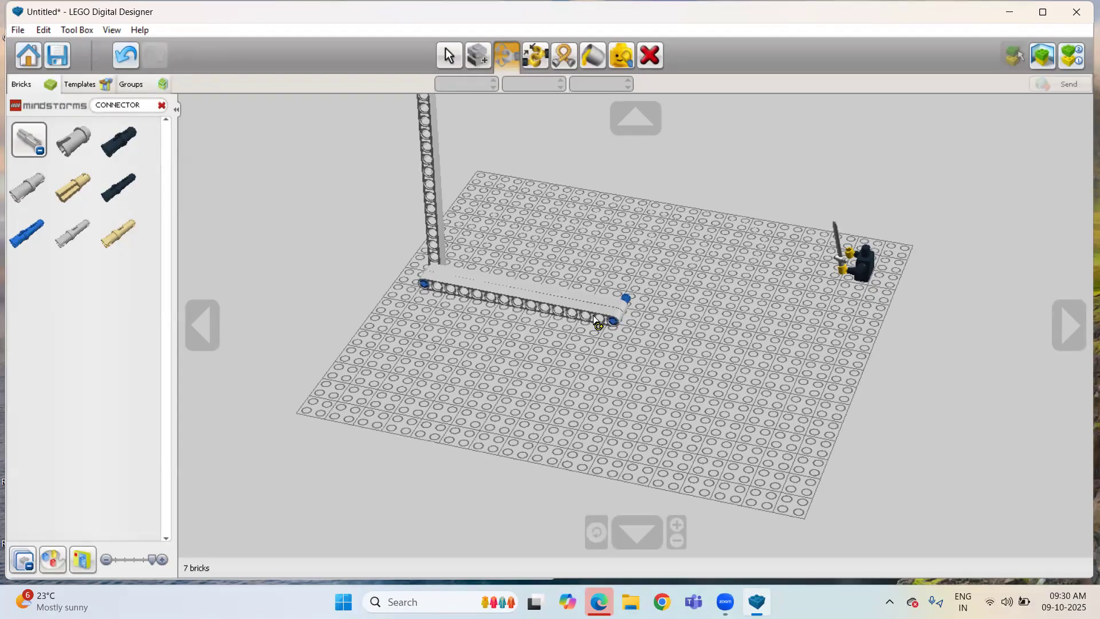
{"action": "key", "text": "ctrl+z"}
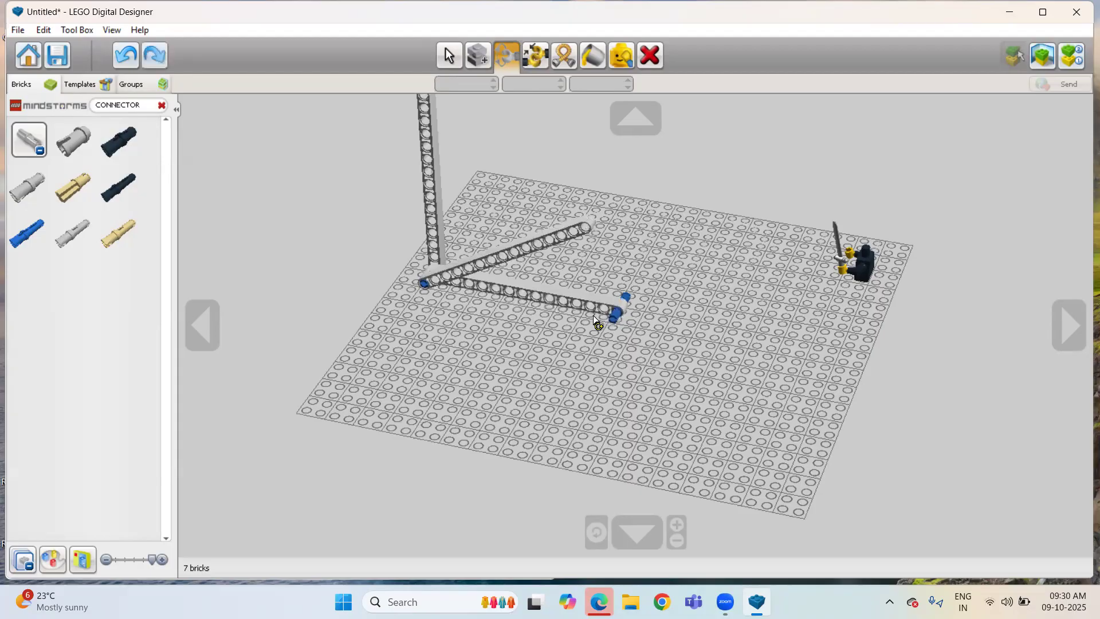
{"action": "key", "text": "ctrl+z"}
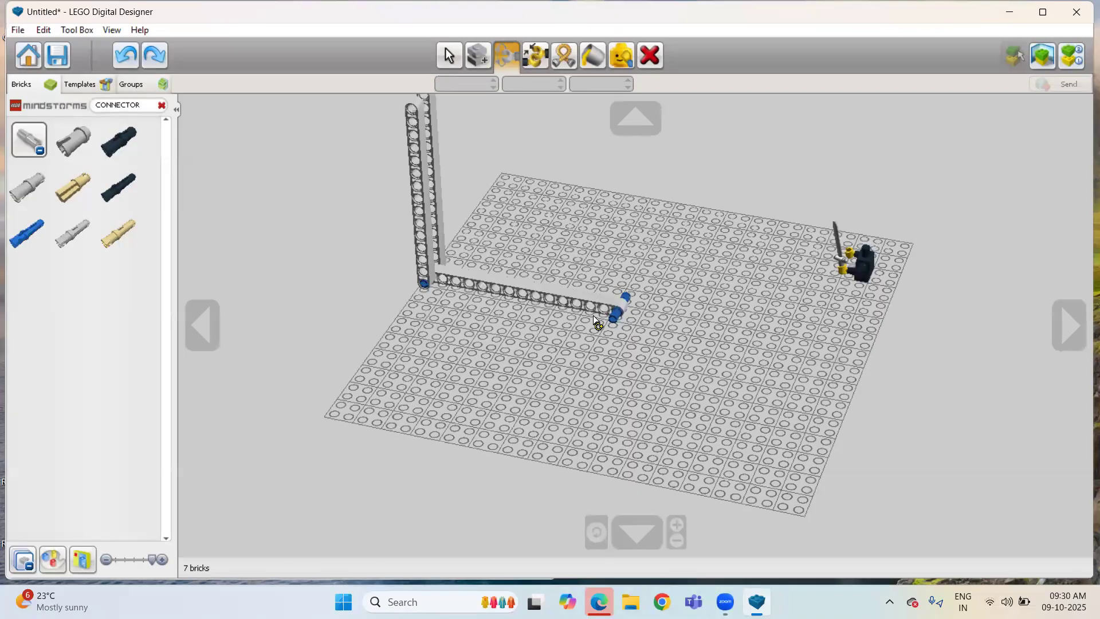
- Try to align the front upright beam's top hole with the flat beam's free-end pin using Hinge Align, and undo it
{"action": "left_click", "coordinate": [450, 59]}
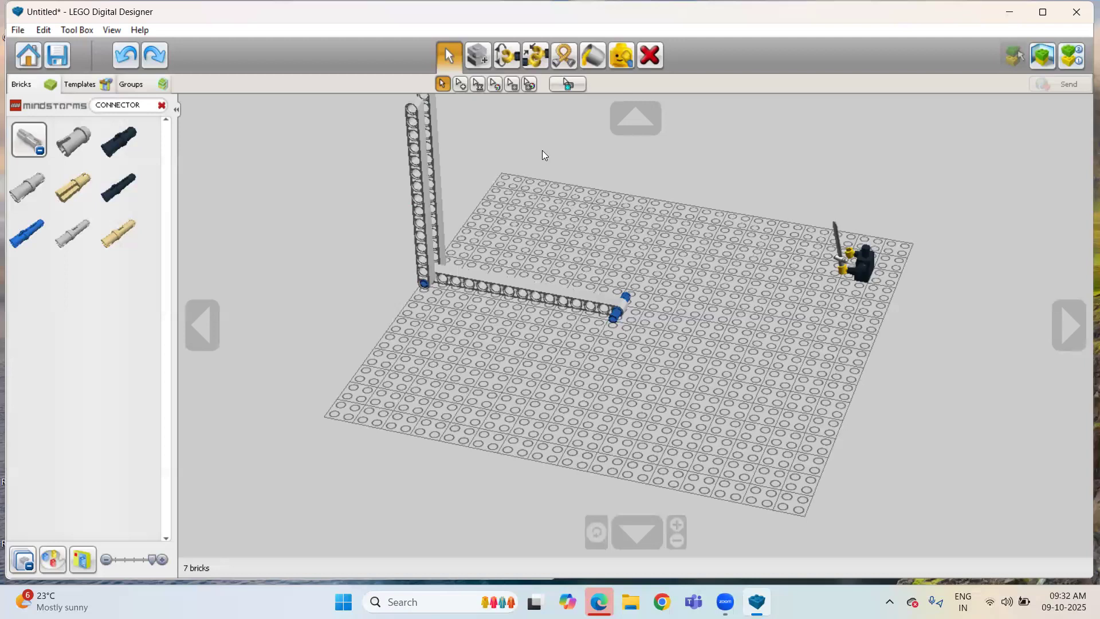
{"action": "left_click", "coordinate": [535, 57]}
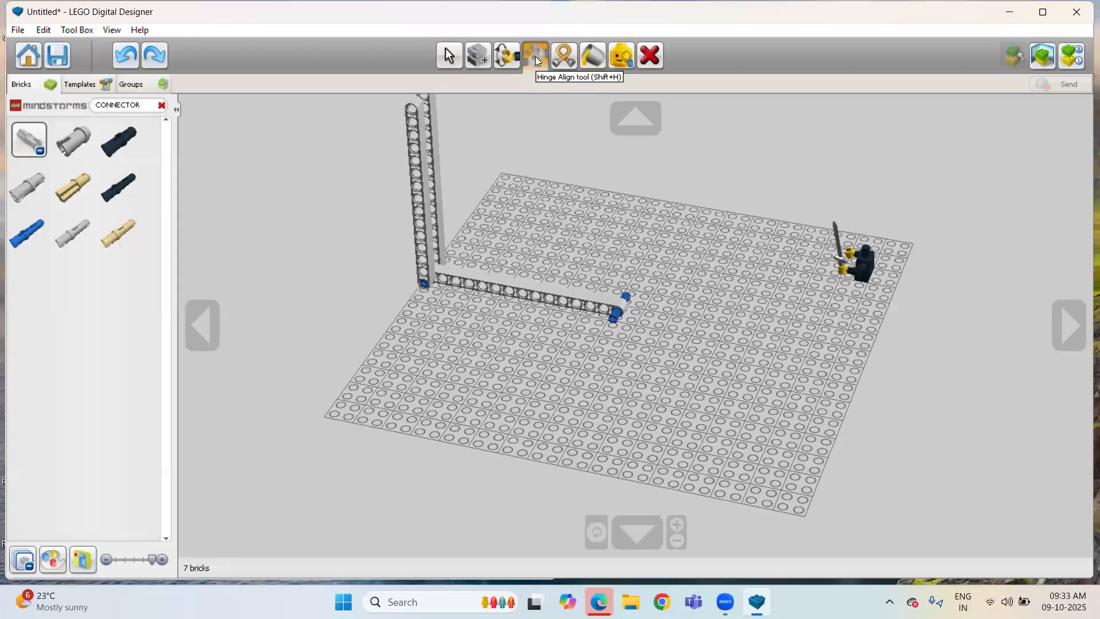
{"action": "left_click", "coordinate": [535, 56]}
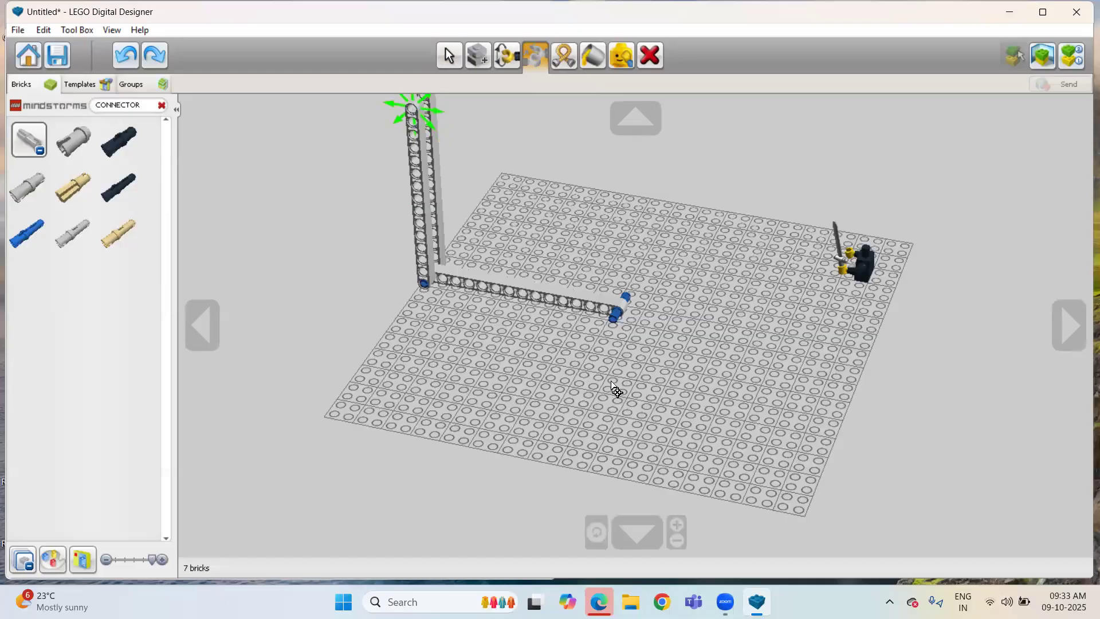
{"action": "left_click", "coordinate": [614, 313]}
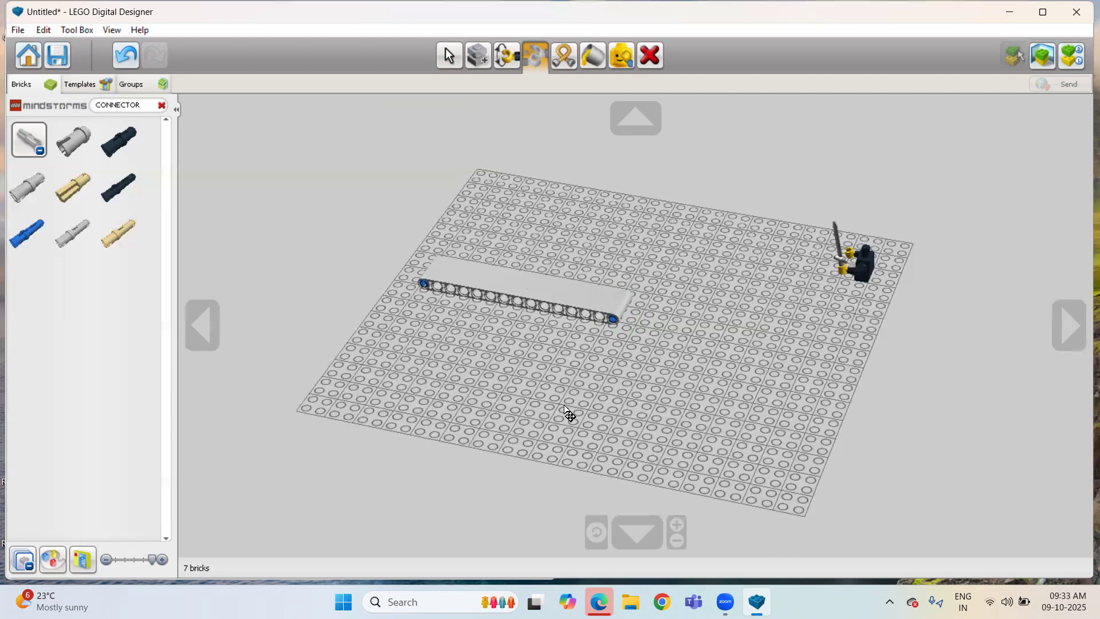
{"action": "key", "text": "ctrl+z"}
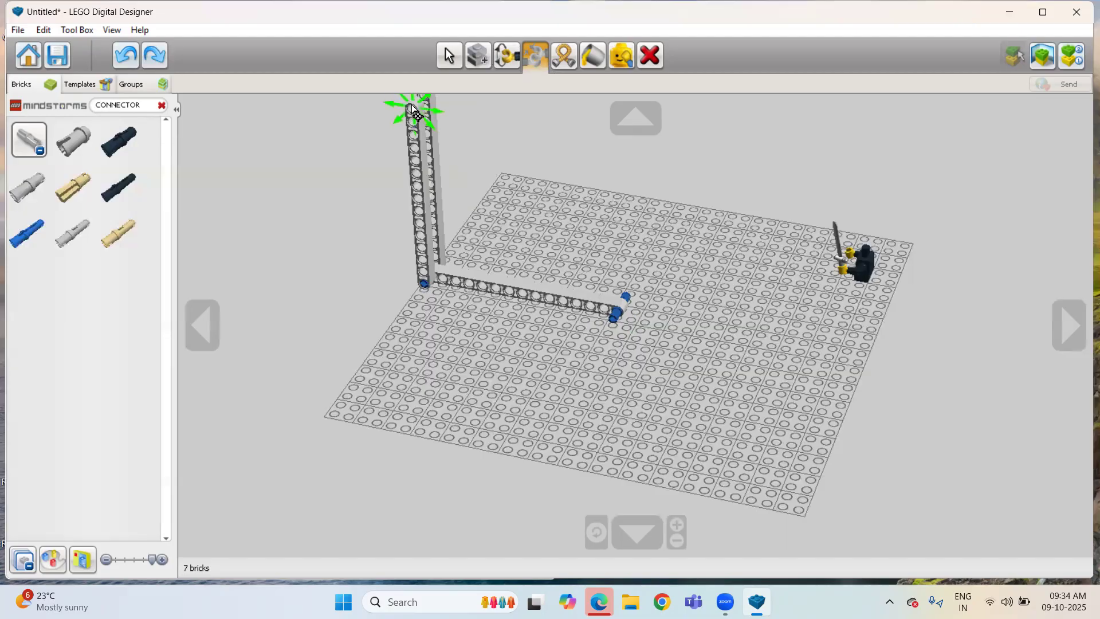
- Retry Hinge Align between the front upright beam and the flat beam's free-end pin, and undo the resulting rotation
{"action": "left_click", "coordinate": [611, 319]}
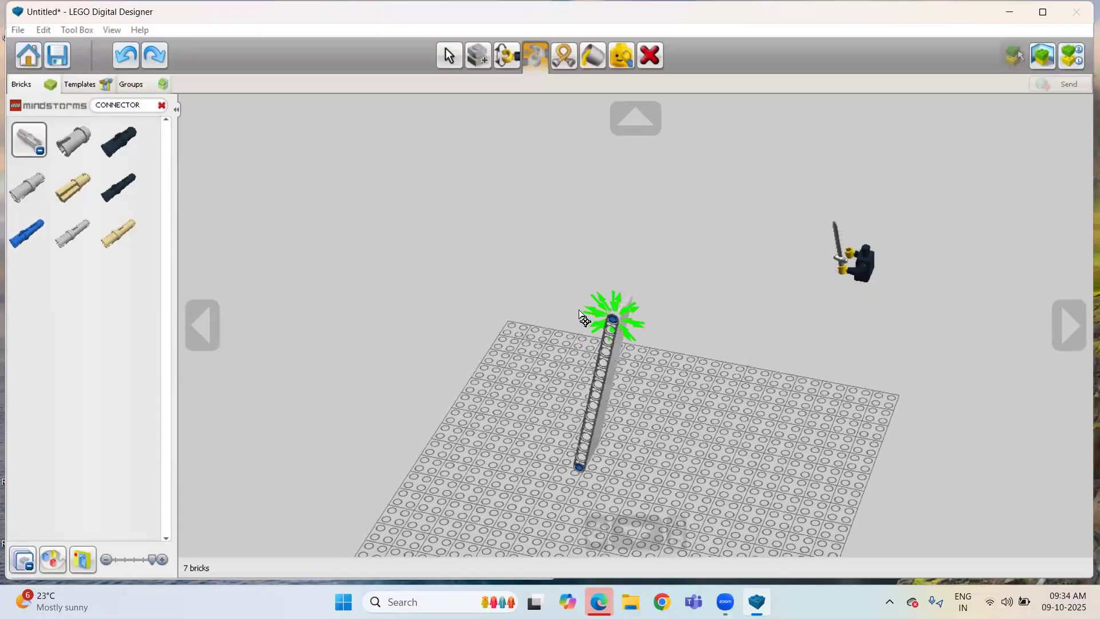
{"action": "left_click", "coordinate": [635, 329]}
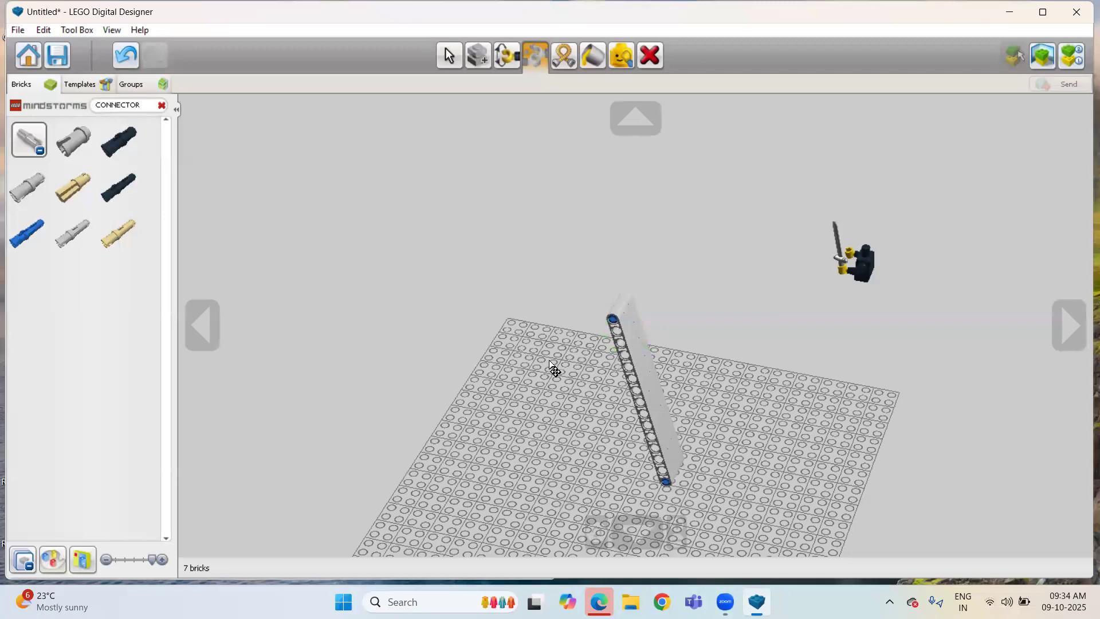
{"action": "key", "text": "ctrl+z"}
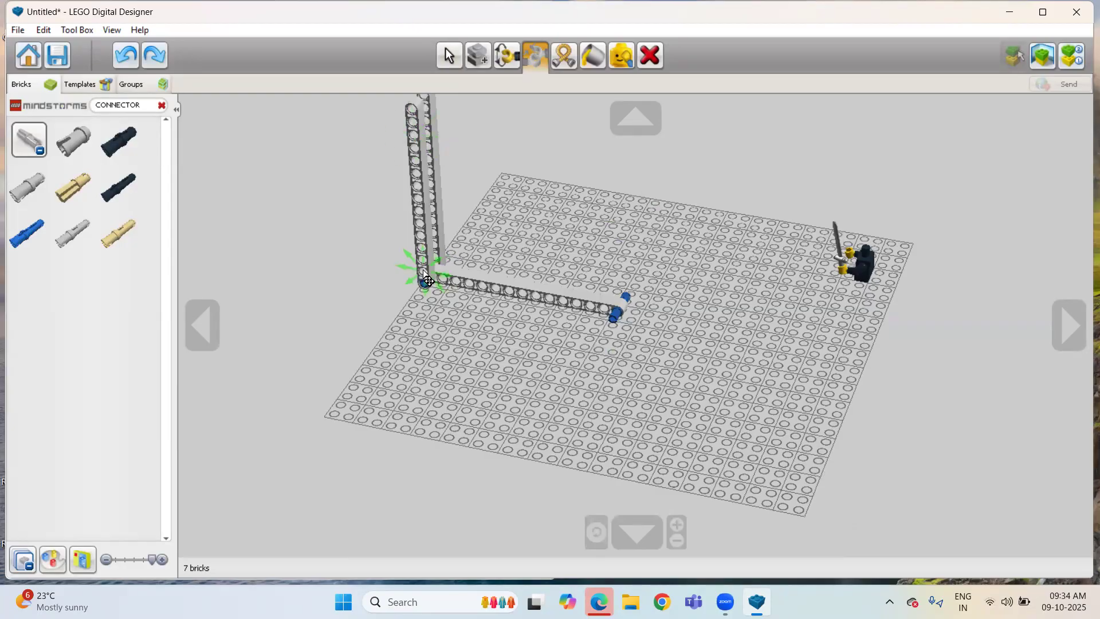
{"action": "left_click", "coordinate": [615, 320]}
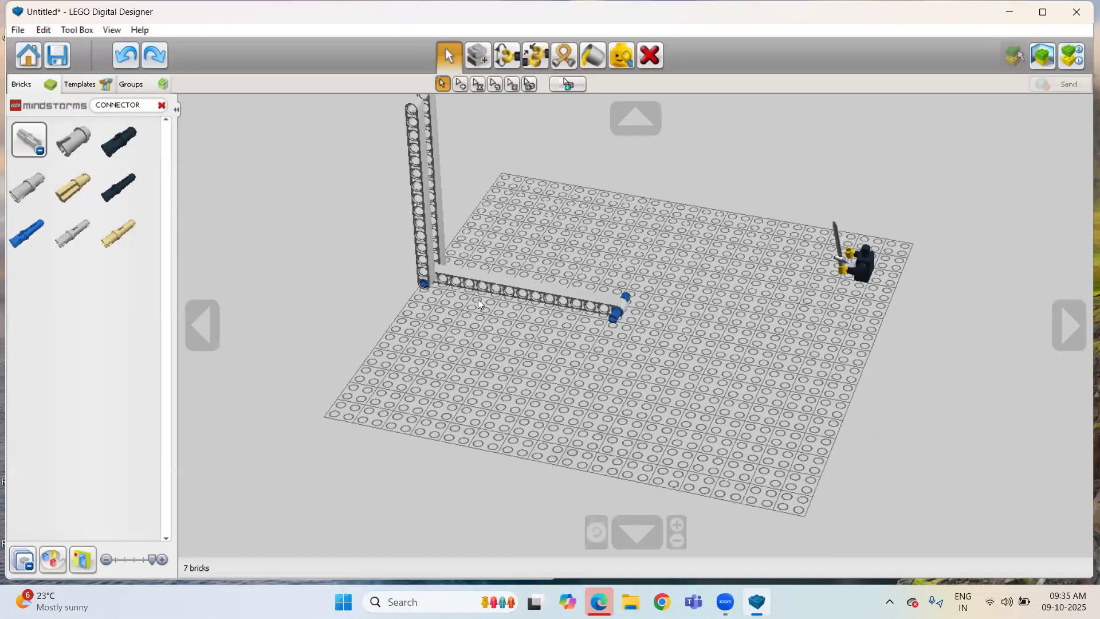
- Try to align the back upright beam's top hole with the flat beam's free-end pin using Hinge Align, and undo it
{"action": "left_click", "coordinate": [532, 57]}
{"action": "left_click", "coordinate": [619, 308]}
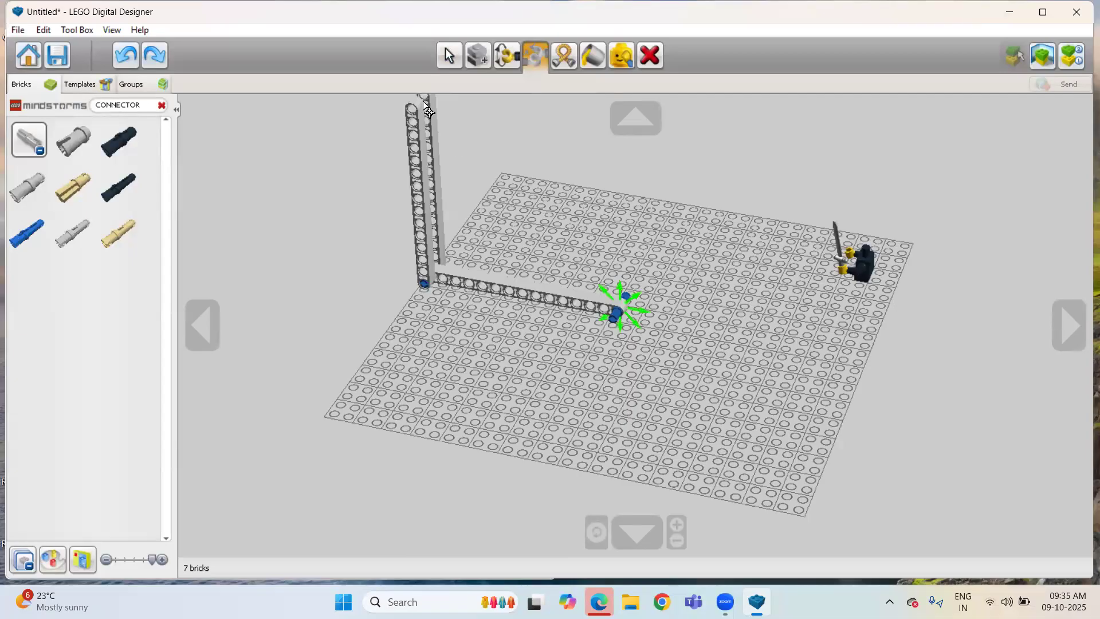
{"action": "left_click", "coordinate": [423, 106]}
{"action": "left_click", "coordinate": [622, 316]}
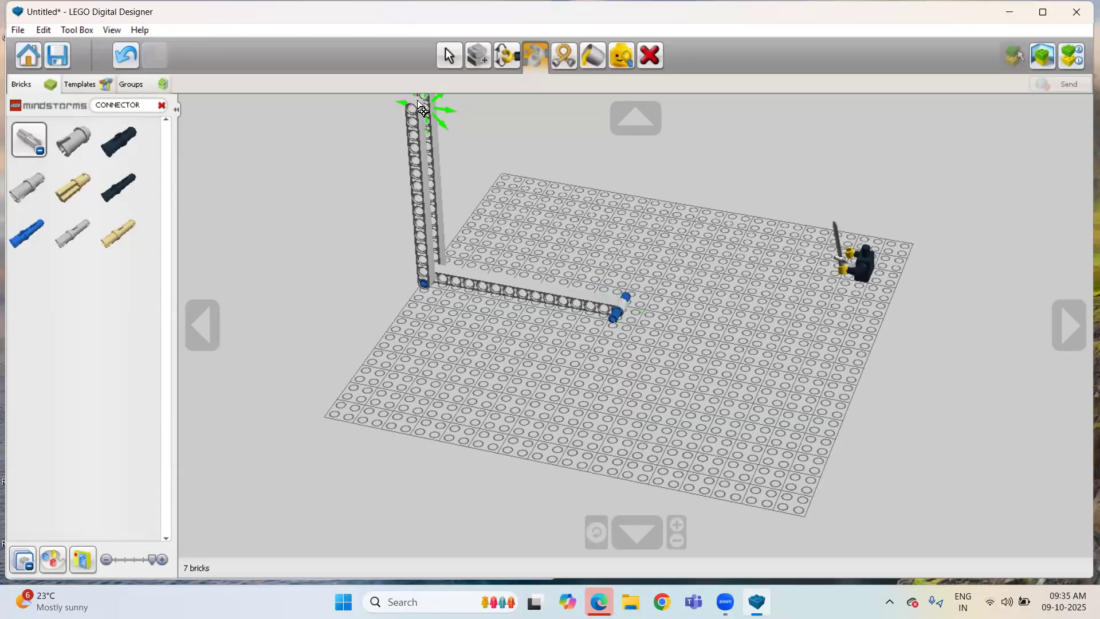
{"action": "left_click", "coordinate": [677, 540]}
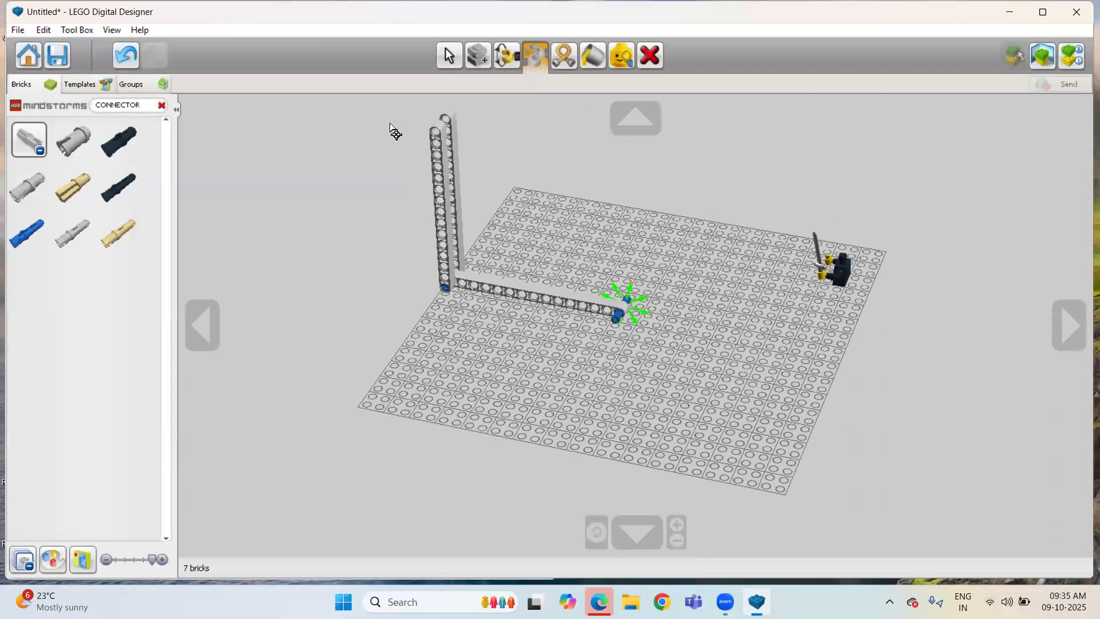
{"action": "left_click", "coordinate": [450, 136]}
{"action": "left_click", "coordinate": [622, 312]}
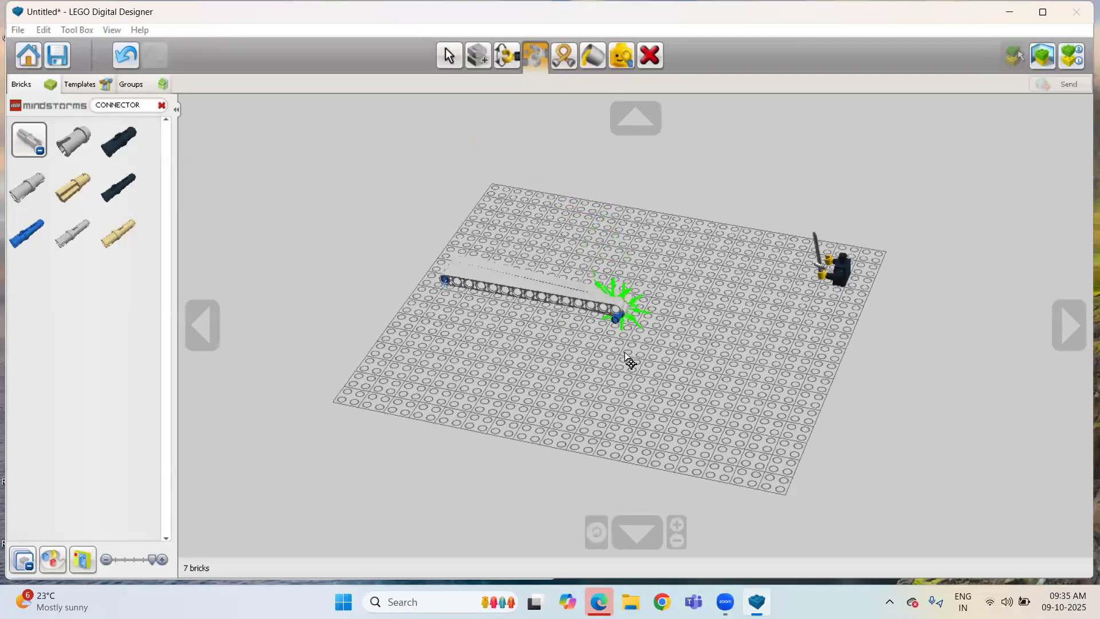
{"action": "key", "text": "ctrl+z"}
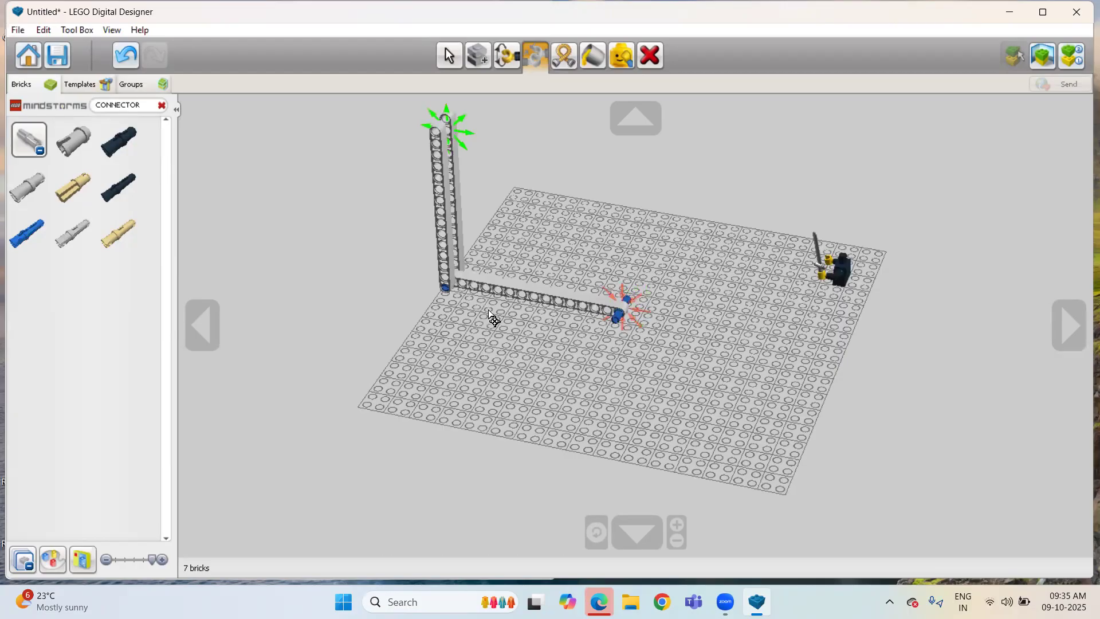
- Rotate the blue connector pin in the flat beam's free end to -161.32 degrees with the Hinge tool
{"action": "left_click", "coordinate": [449, 64]}
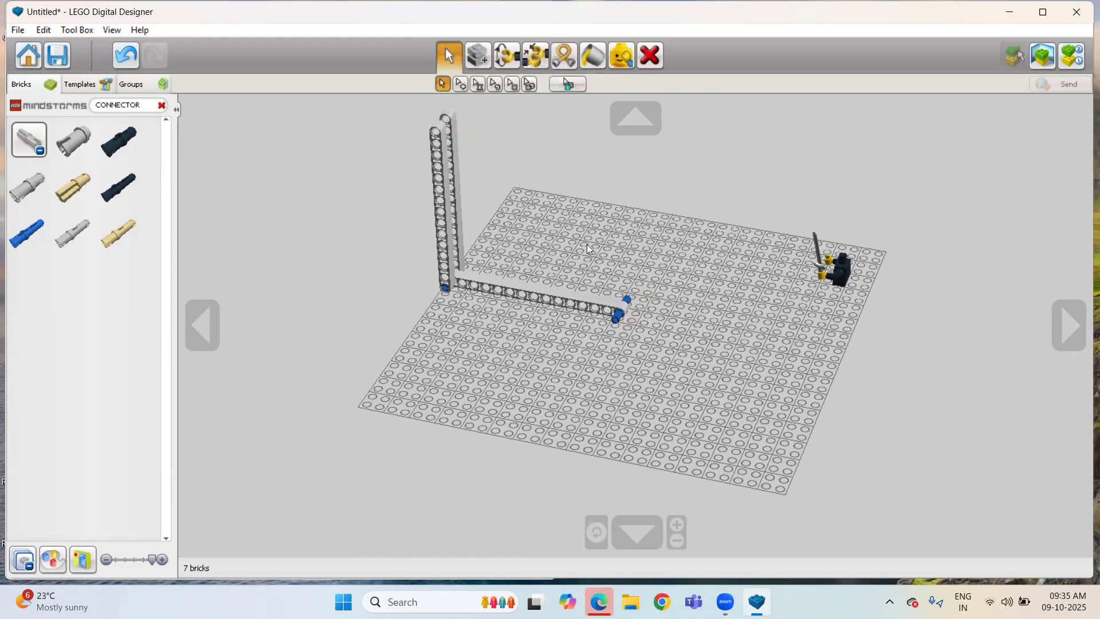
{"action": "left_click", "coordinate": [619, 316]}
{"action": "left_click", "coordinate": [497, 62]}
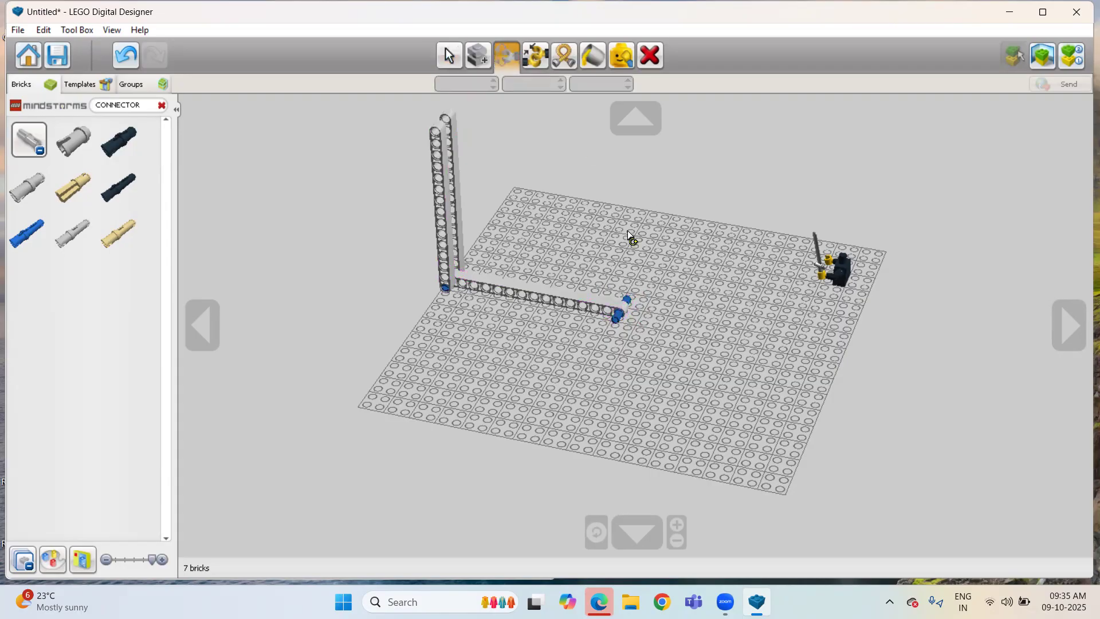
{"action": "left_click", "coordinate": [620, 314]}
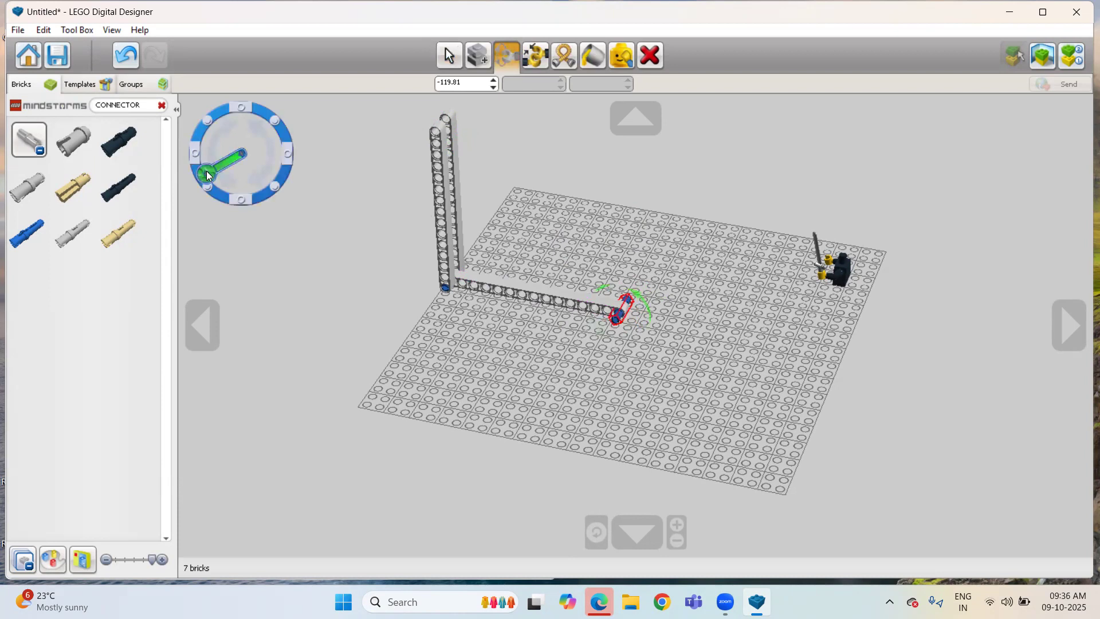
{"action": "left_click_drag", "start_coordinate": [206, 171], "coordinate": [225, 203]}
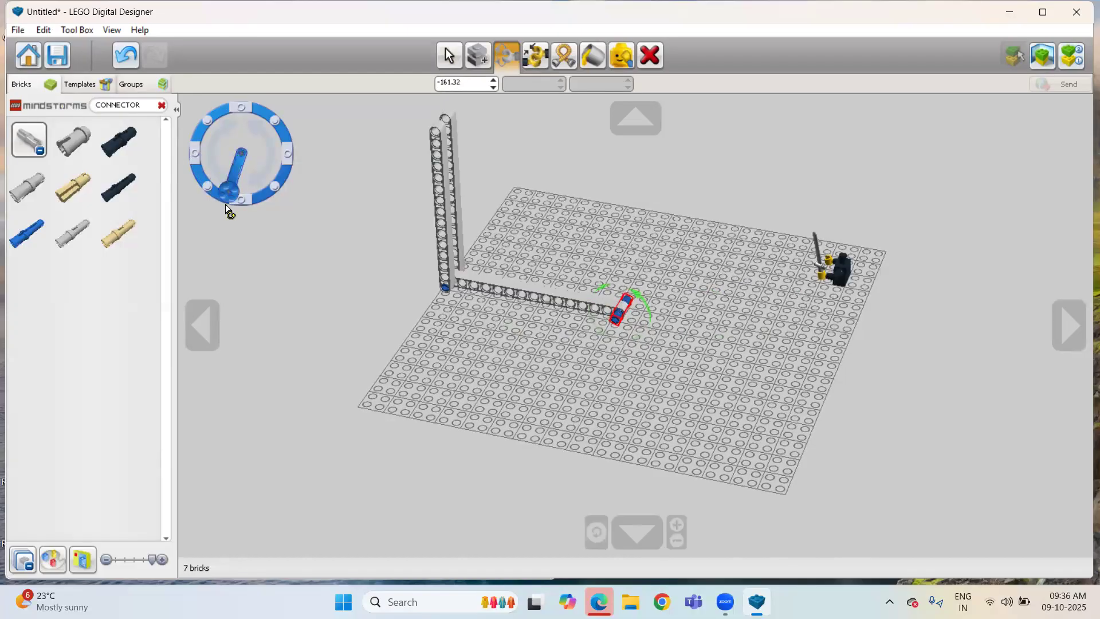
- Rotate the flat beam about its base pin to 90.14 degrees with the Hinge tool, standing it in line with the upright beams
{"action": "left_click", "coordinate": [604, 304]}
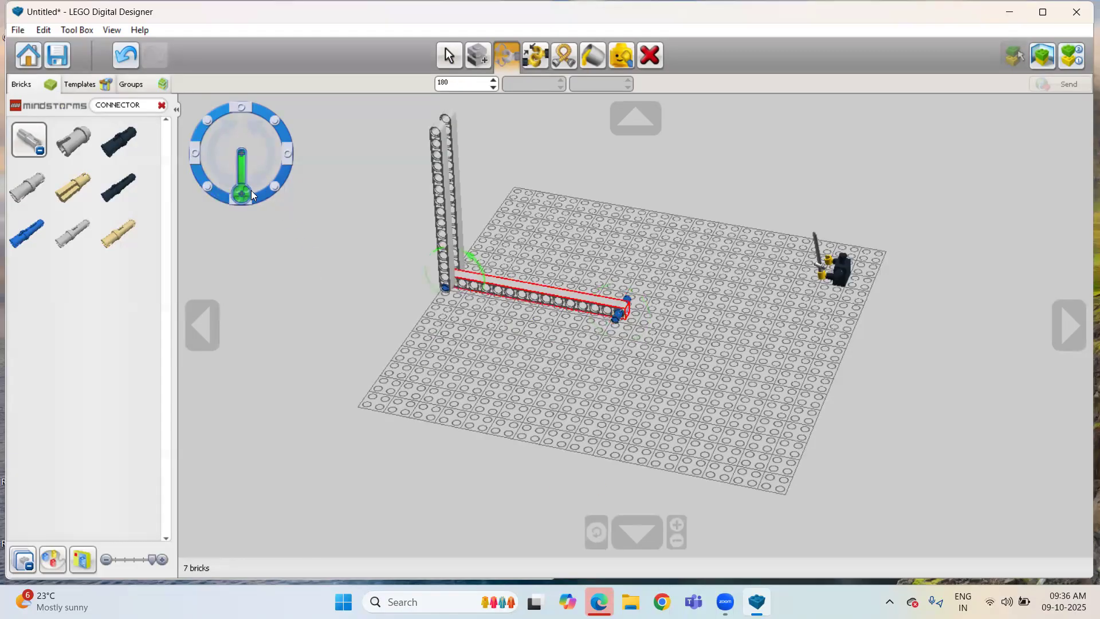
{"action": "left_click_drag", "start_coordinate": [247, 192], "coordinate": [288, 155]}
{"action": "left_click_drag", "start_coordinate": [468, 255], "coordinate": [465, 254]}
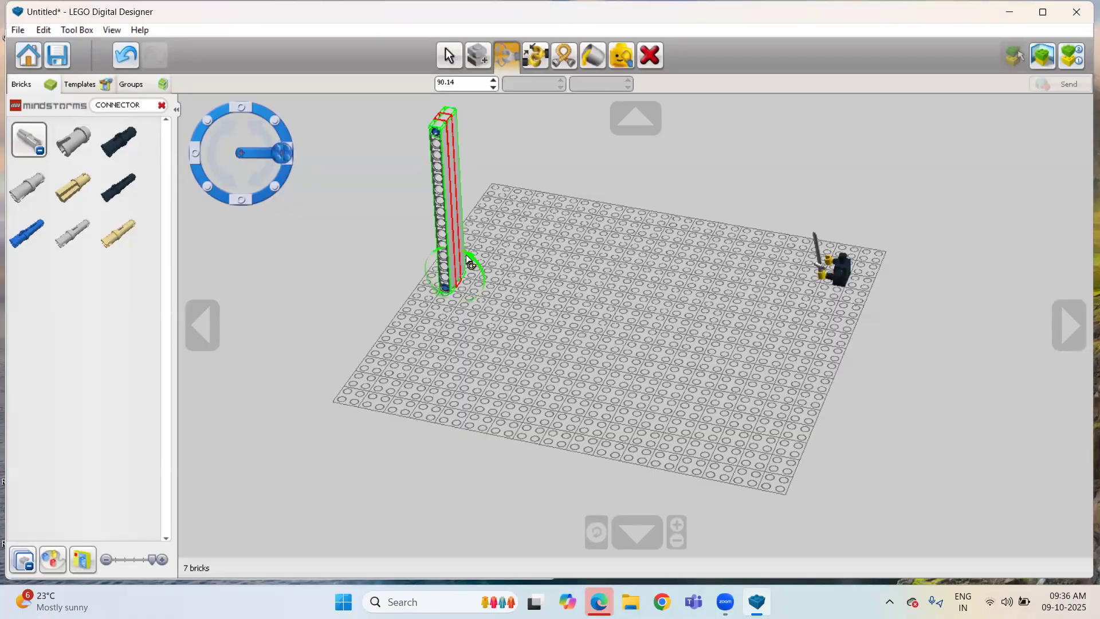
{"action": "left_click", "coordinate": [507, 339]}
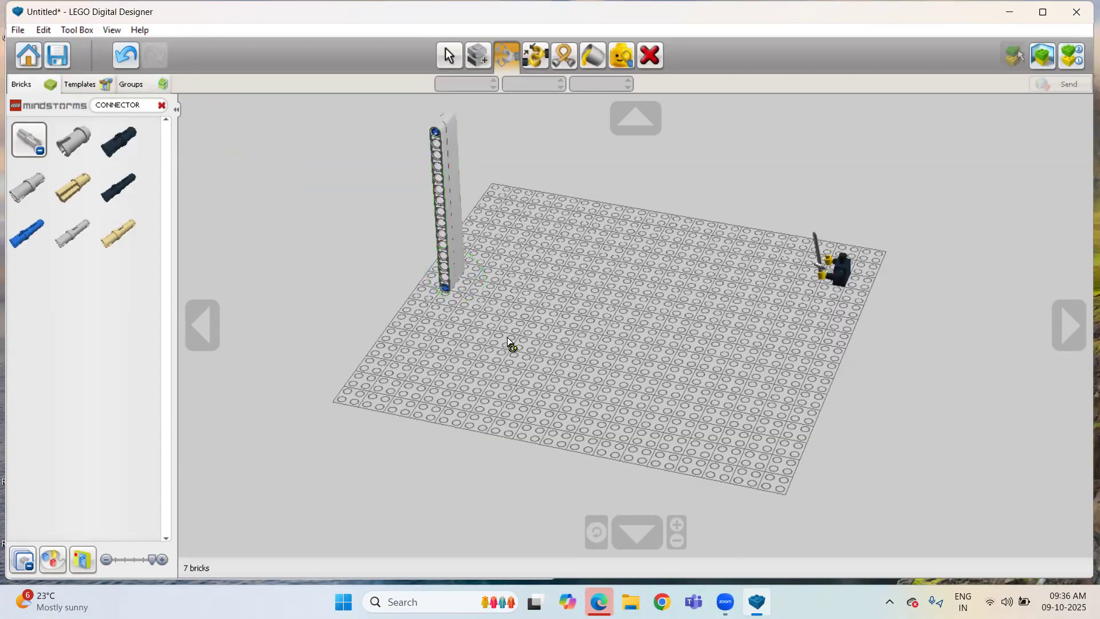
- Insert five black Connector Peg W. Friction pieces into spaced holes down the front face of the upright beam stack
{"action": "left_click", "coordinate": [119, 141]}
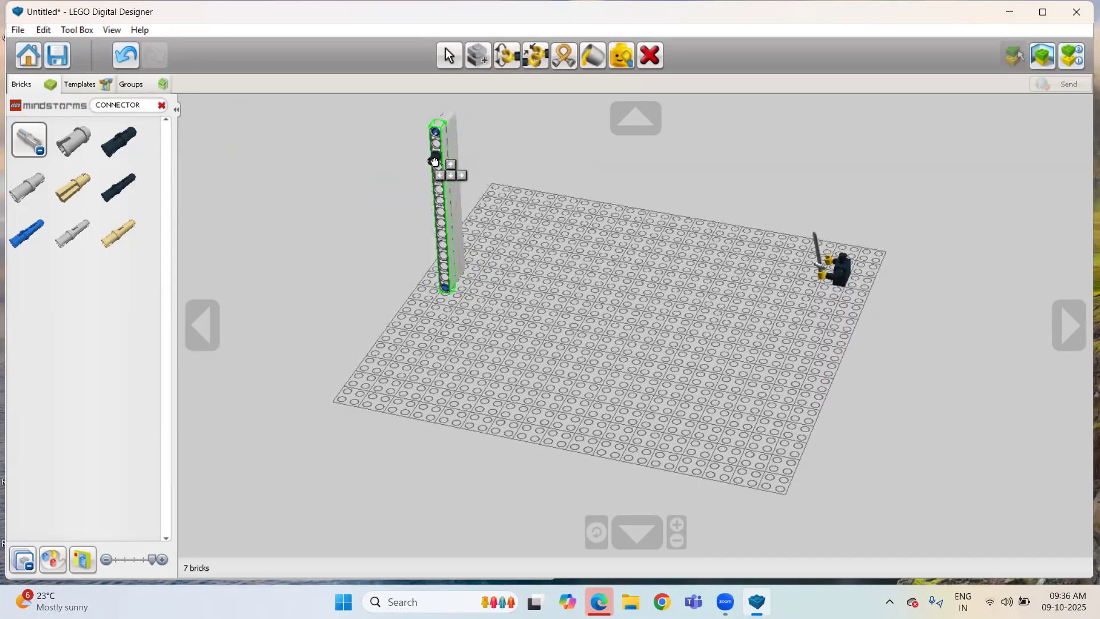
{"action": "left_click", "coordinate": [458, 169]}
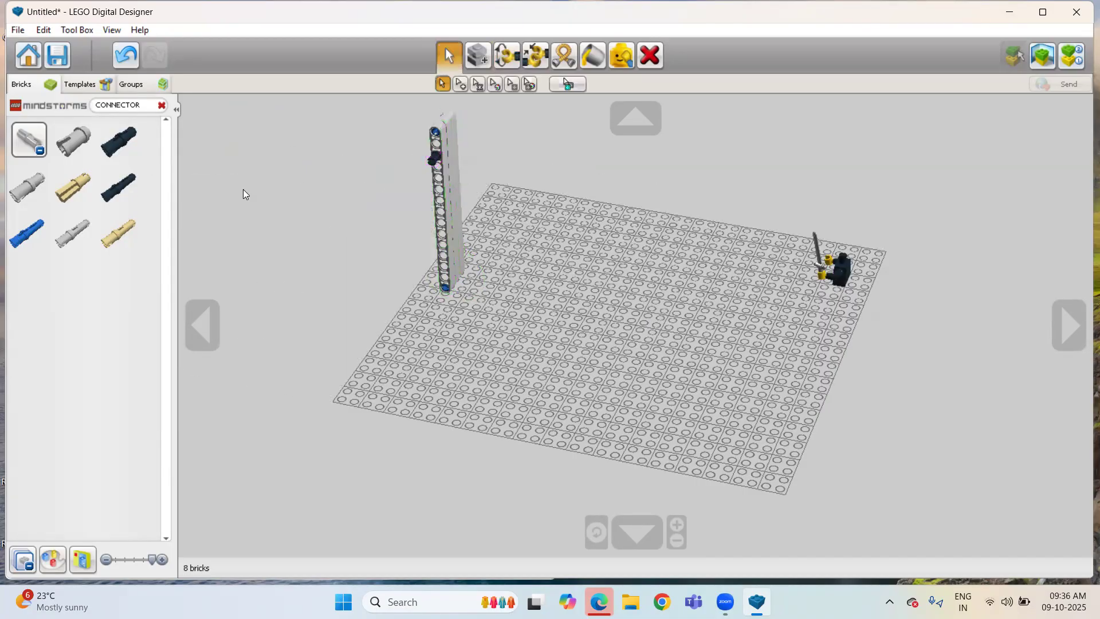
{"action": "left_click", "coordinate": [118, 141]}
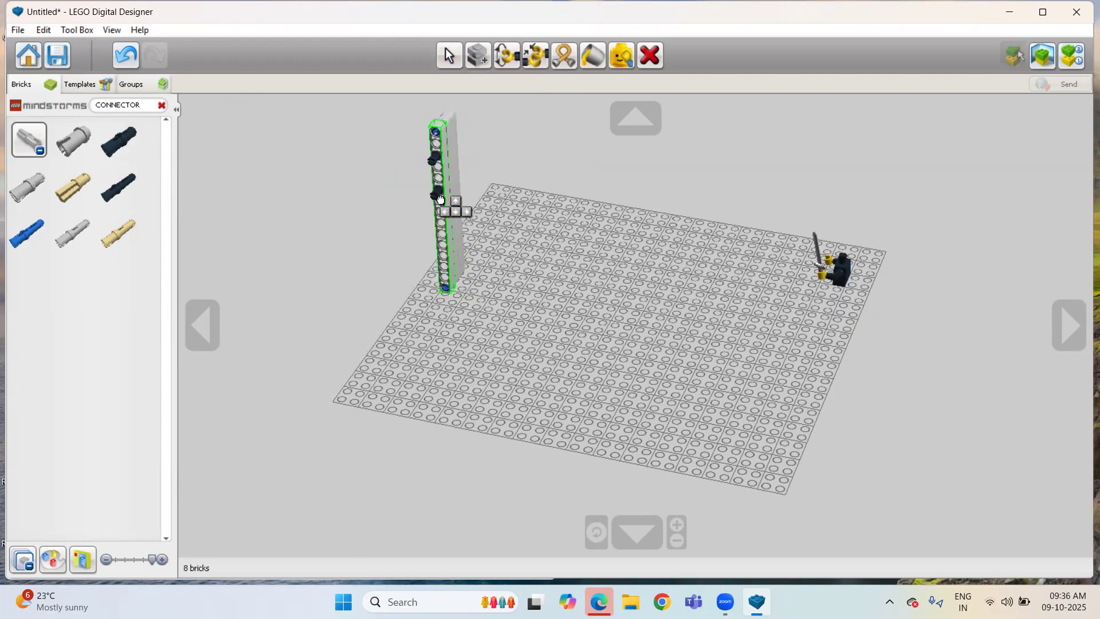
{"action": "left_click", "coordinate": [439, 195]}
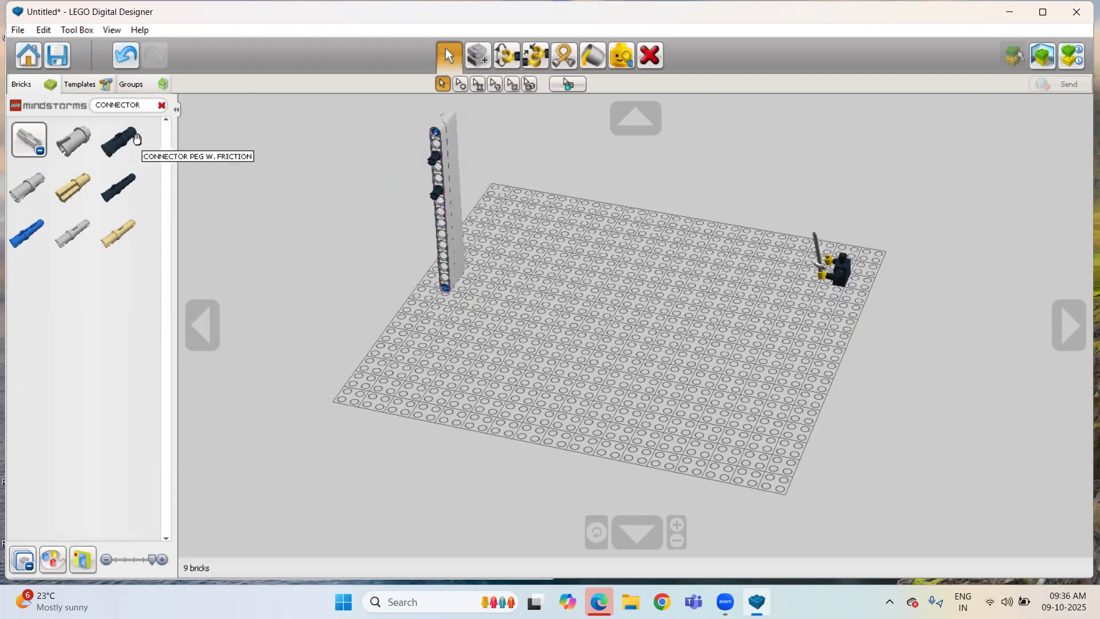
{"action": "left_click", "coordinate": [121, 144]}
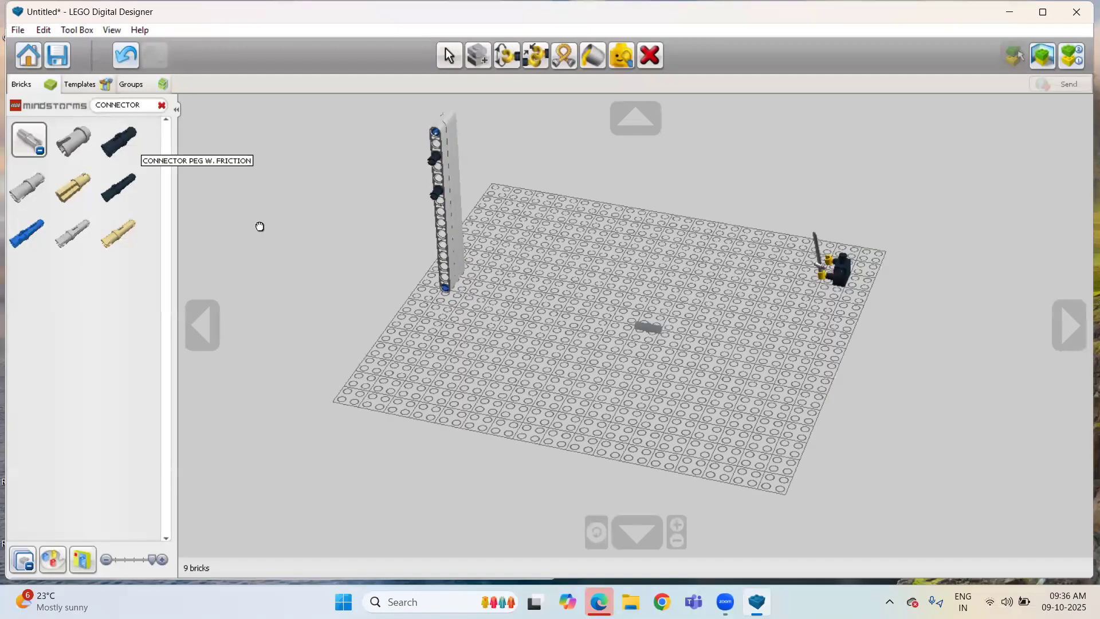
{"action": "left_click", "coordinate": [444, 227]}
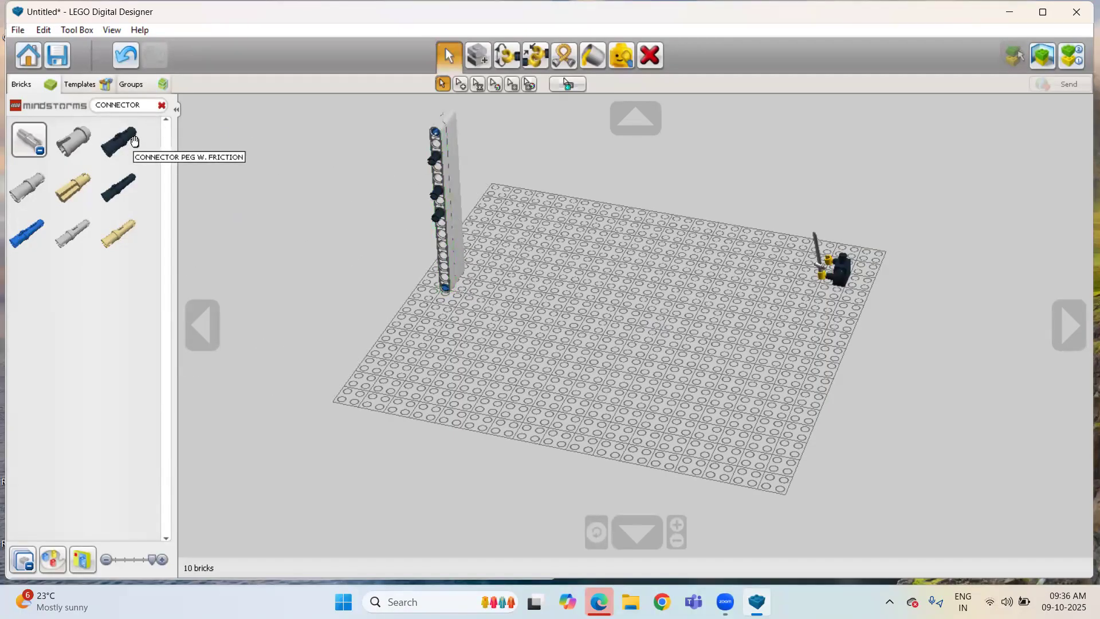
{"action": "left_click", "coordinate": [120, 142]}
{"action": "left_click", "coordinate": [441, 251]}
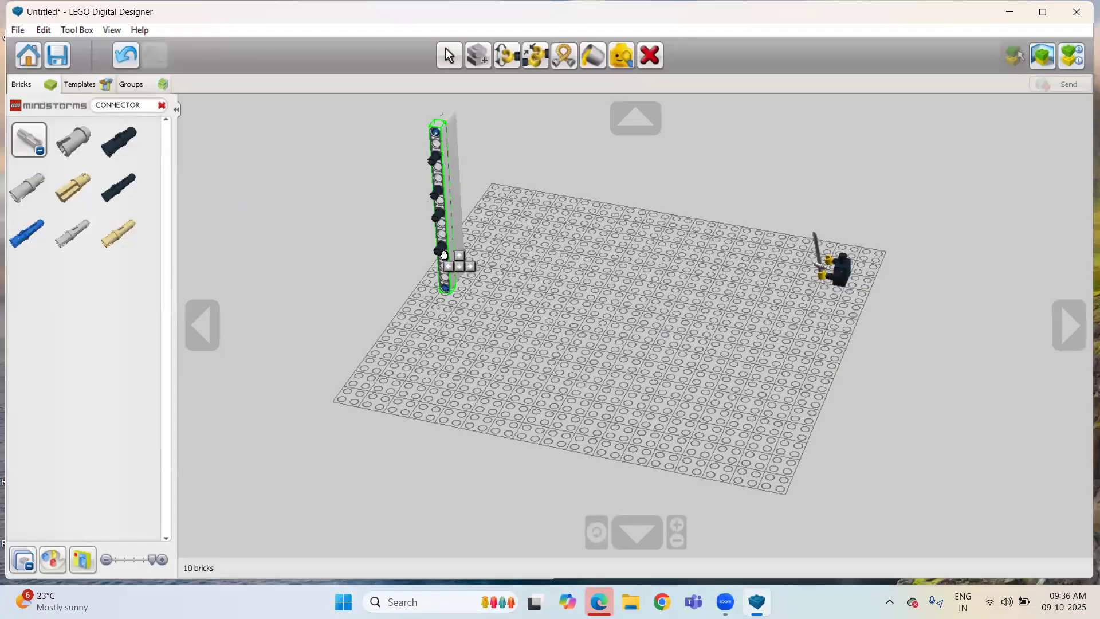
{"action": "left_click", "coordinate": [119, 144]}
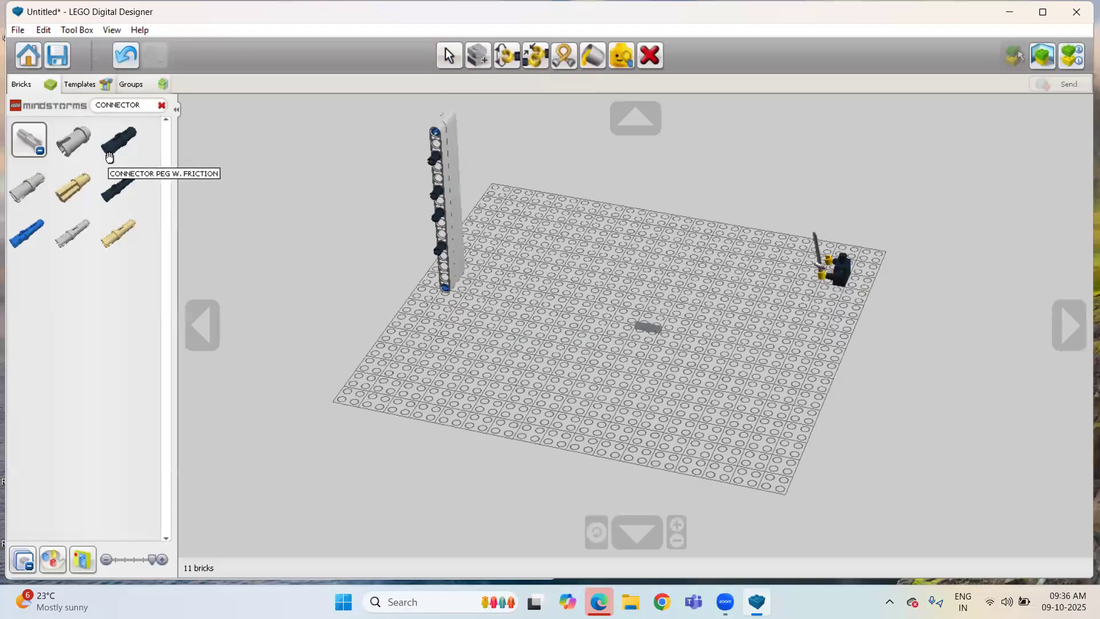
{"action": "left_click", "coordinate": [442, 286]}
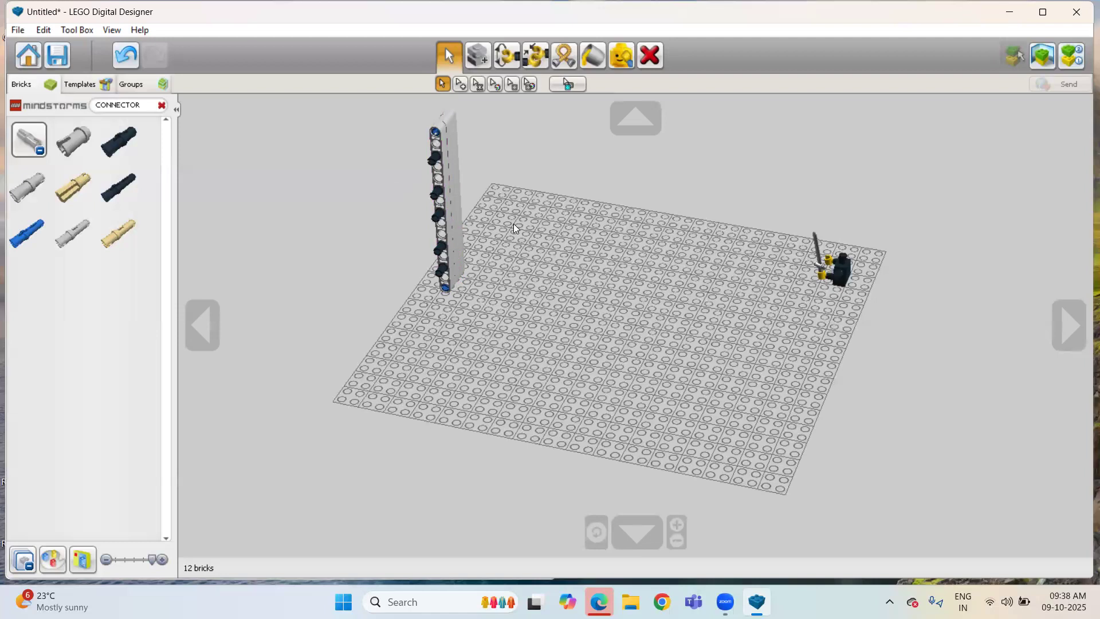
- Replace the connector search with a brick search for PIPE and expand the tube category
{"action": "left_click", "coordinate": [564, 57]}
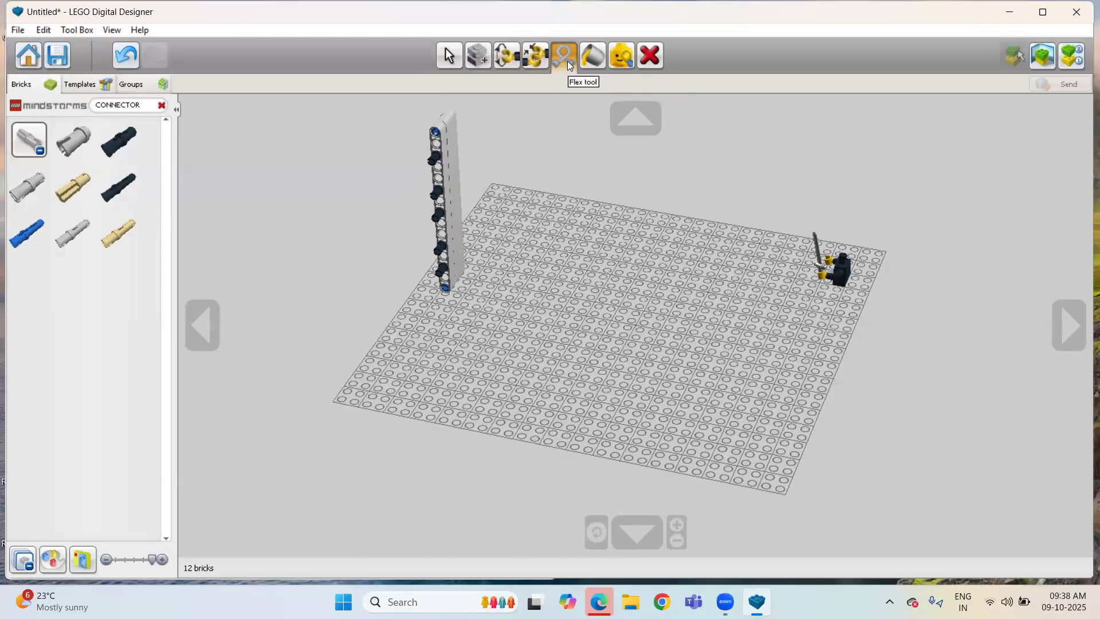
{"action": "left_click", "coordinate": [162, 106]}
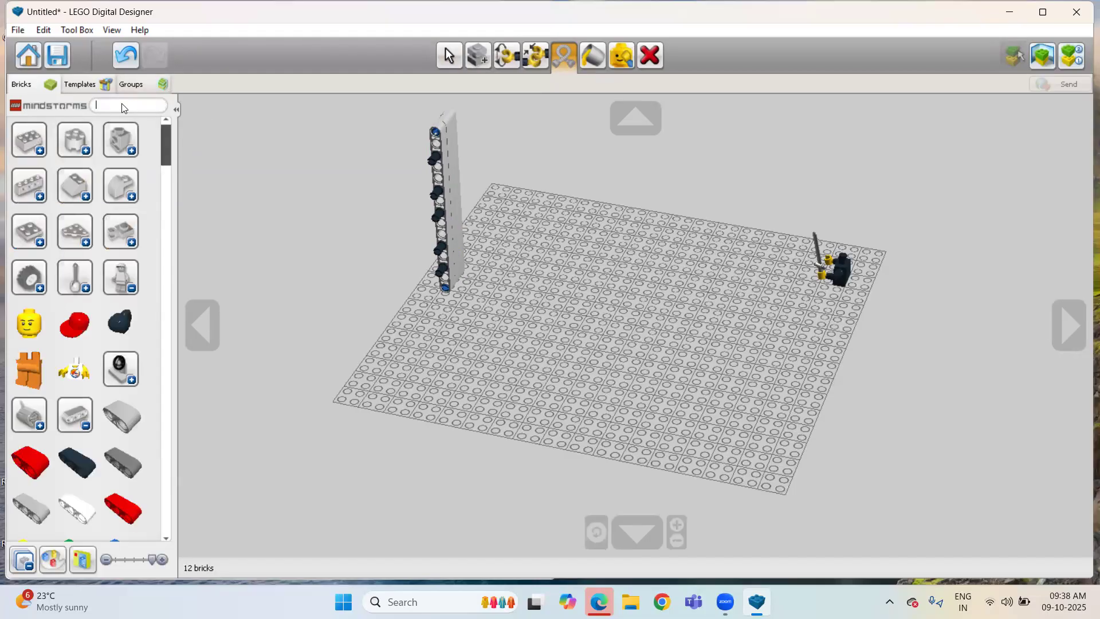
{"action": "left_click", "coordinate": [123, 106]}
{"action": "type", "text": "PIPE"}
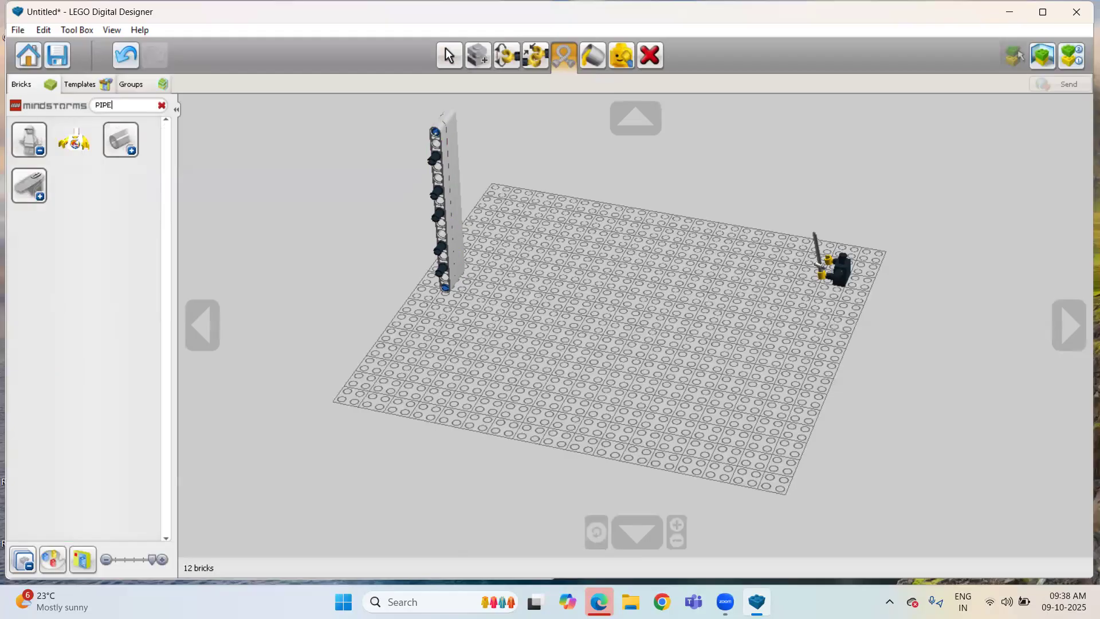
{"action": "left_click", "coordinate": [119, 144]}
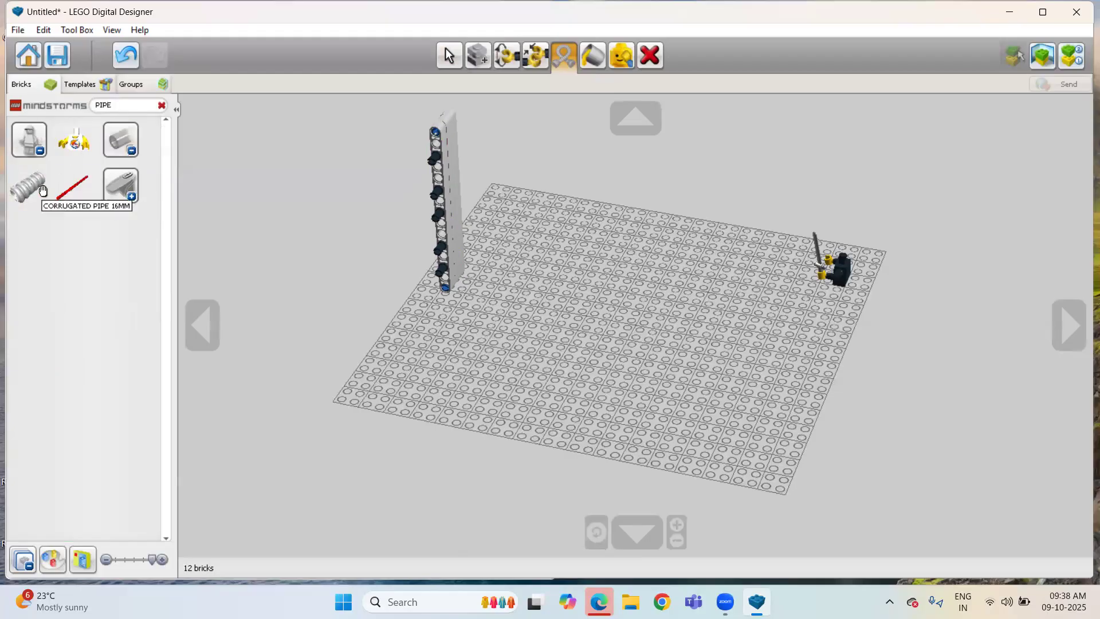
- Attach a red Corrugated Pipe 112MM to the lowest black peg, pointing outward from the beams, and try the Flex tool on it
{"action": "left_click", "coordinate": [63, 202]}
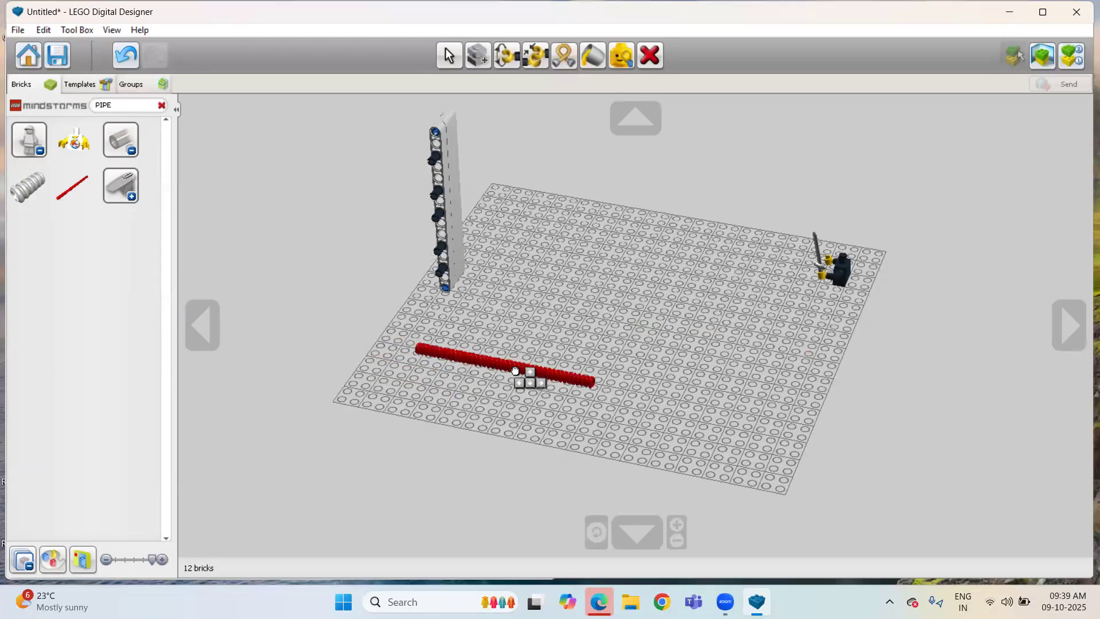
{"action": "key", "text": "Right"}
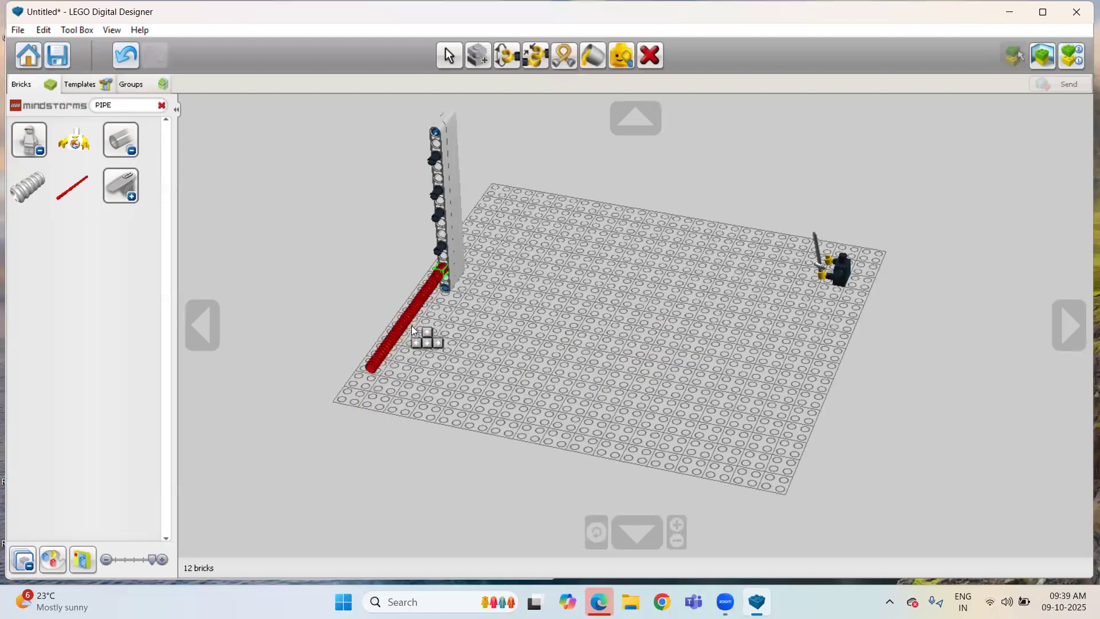
{"action": "left_click", "coordinate": [411, 325]}
{"action": "left_click", "coordinate": [374, 368]}
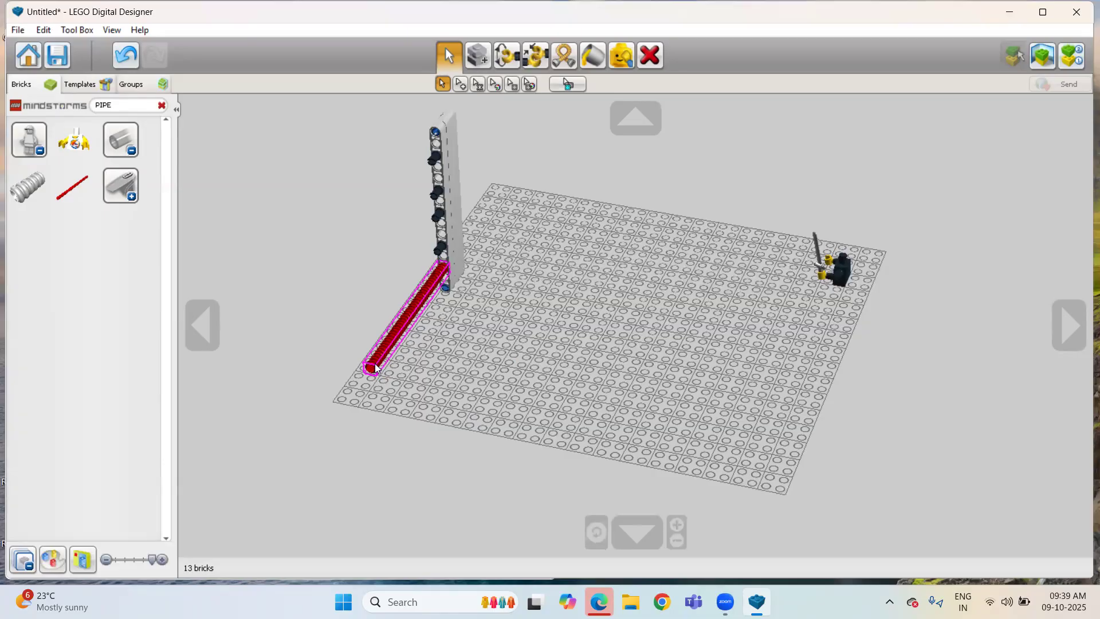
{"action": "left_click", "coordinate": [564, 56]}
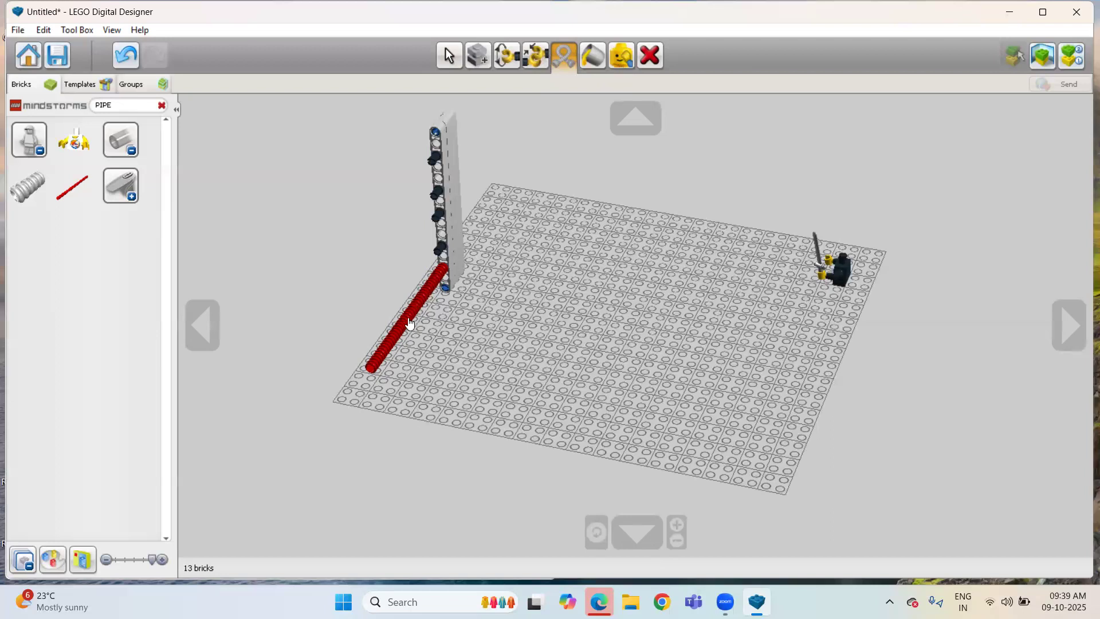
- Place a grey Corrugated Pipe 16MM near the middle of the baseplate and check the other pipe search categories
{"action": "left_click", "coordinate": [27, 186]}
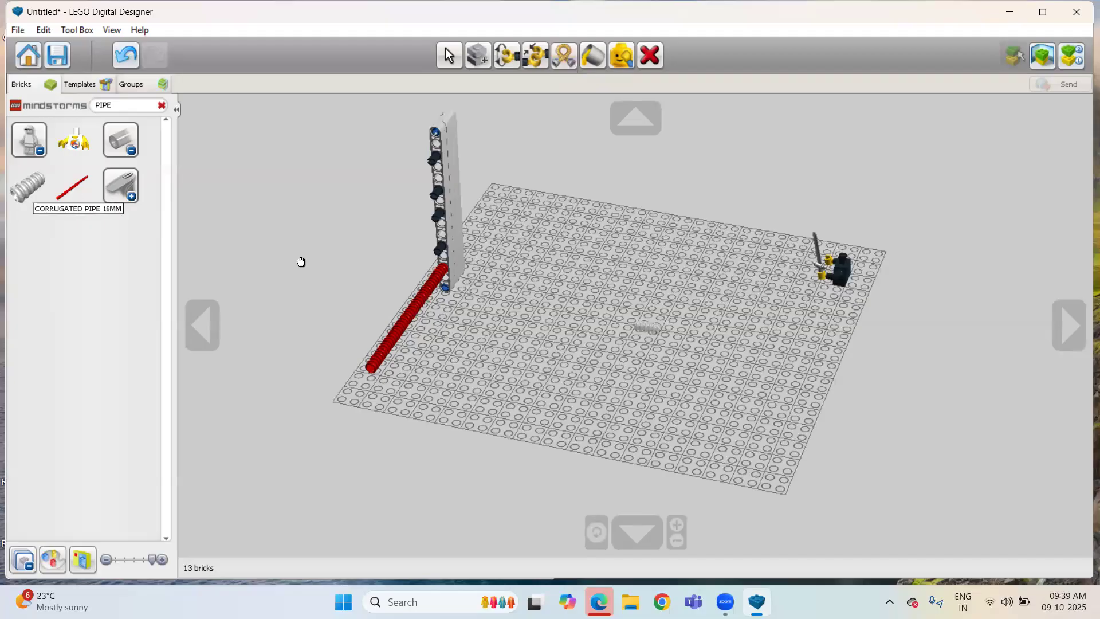
{"action": "left_click", "coordinate": [606, 353]}
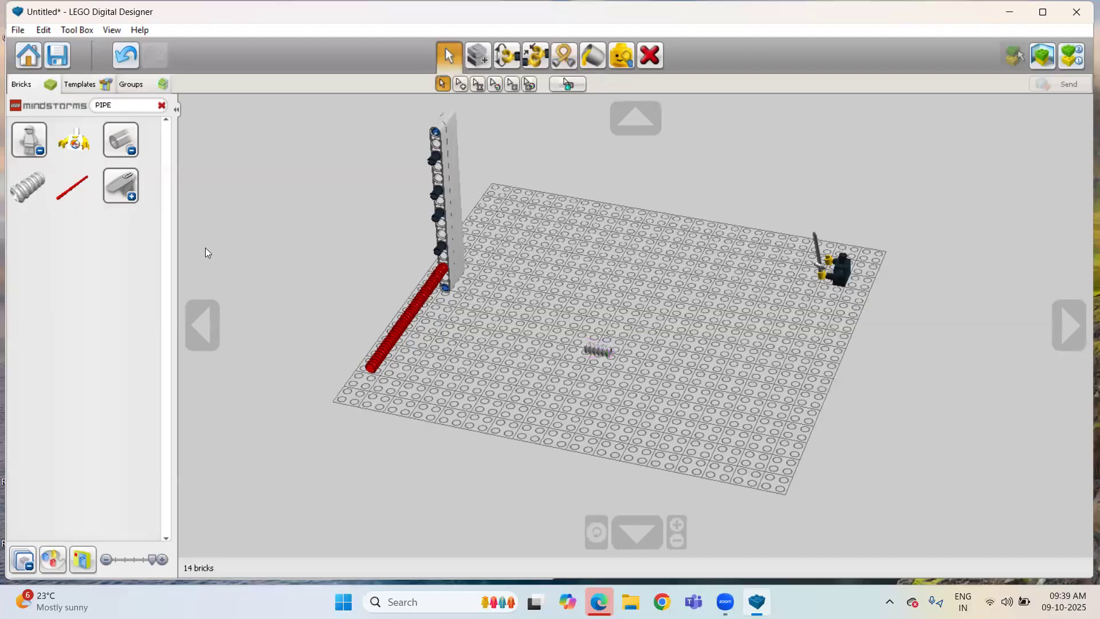
{"action": "left_click", "coordinate": [122, 135]}
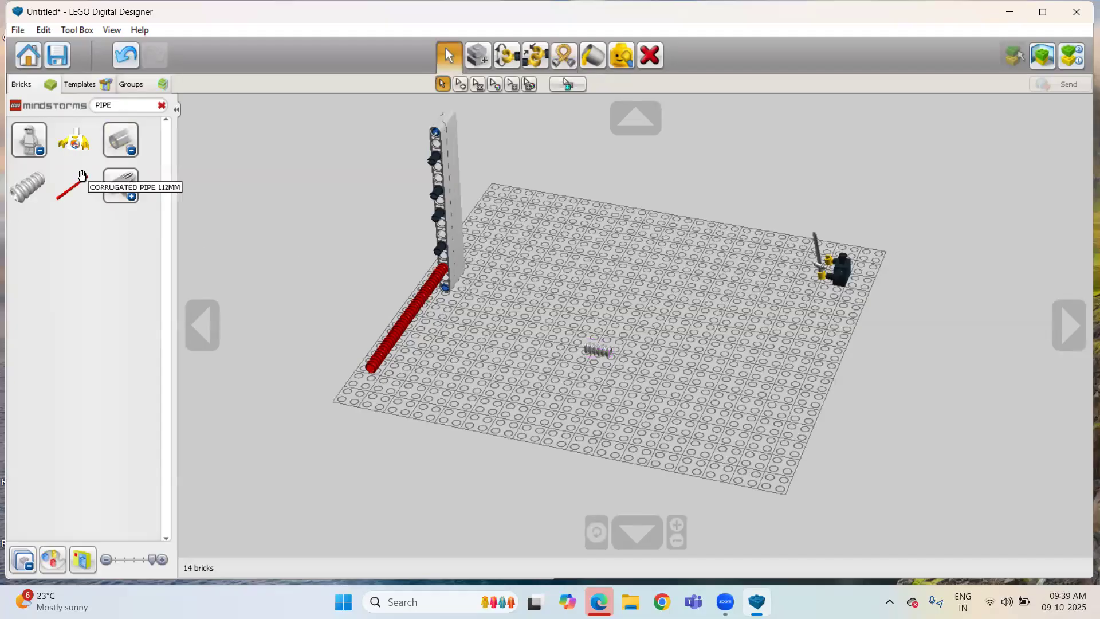
{"action": "left_click", "coordinate": [113, 195]}
{"action": "left_click", "coordinate": [113, 195]}
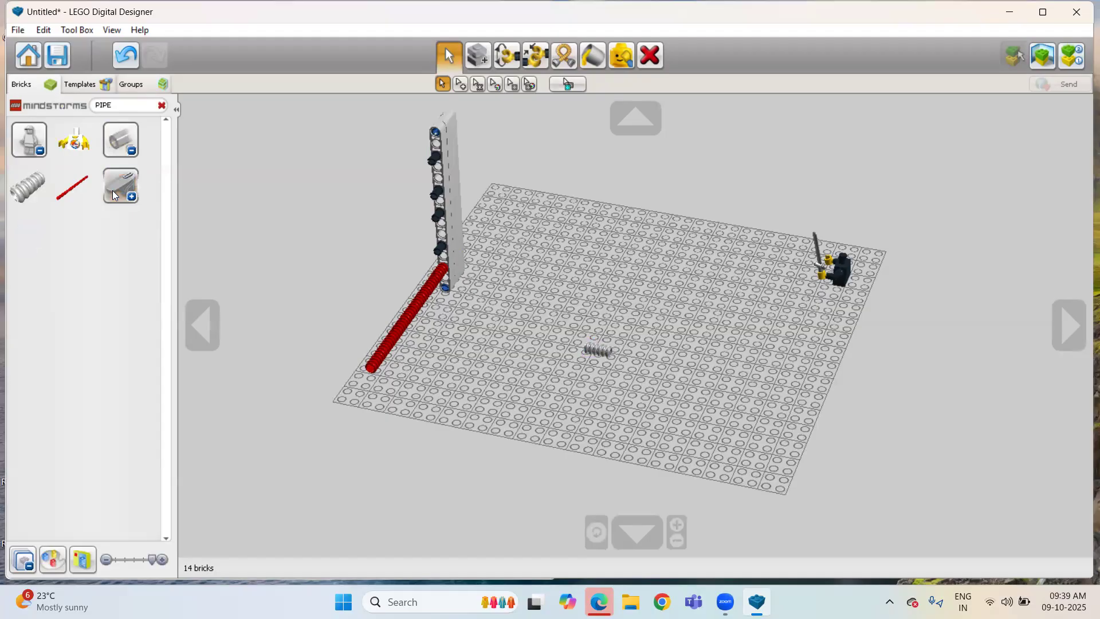
{"action": "left_click", "coordinate": [32, 151]}
{"action": "left_click", "coordinate": [32, 151]}
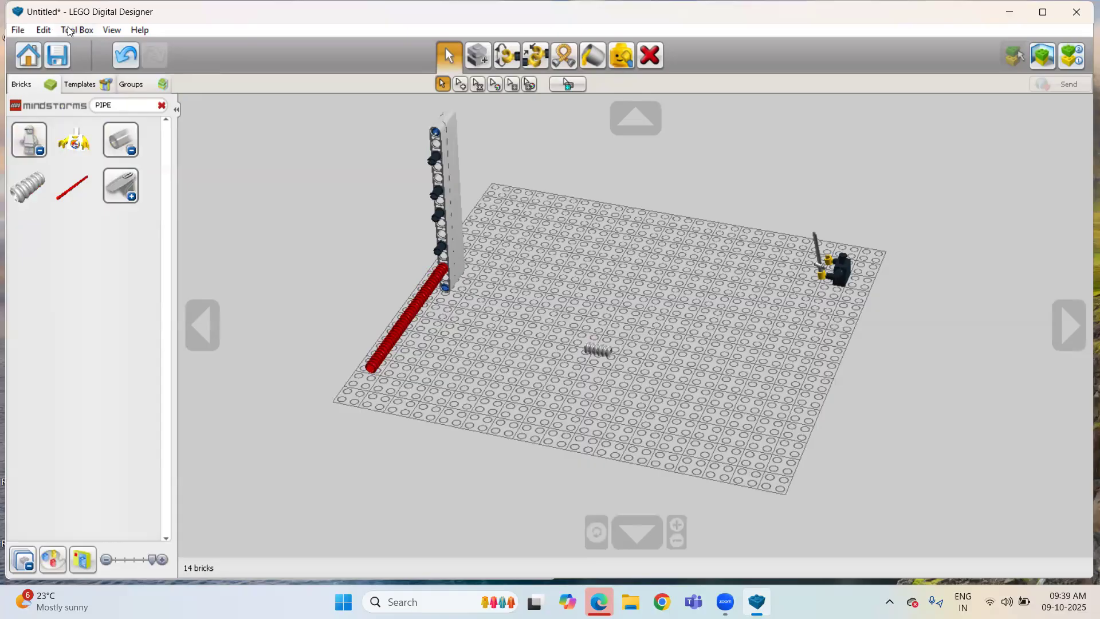
- Switch the brick theme to LDD and search its bricks for PIPE
{"action": "left_click", "coordinate": [111, 30]}
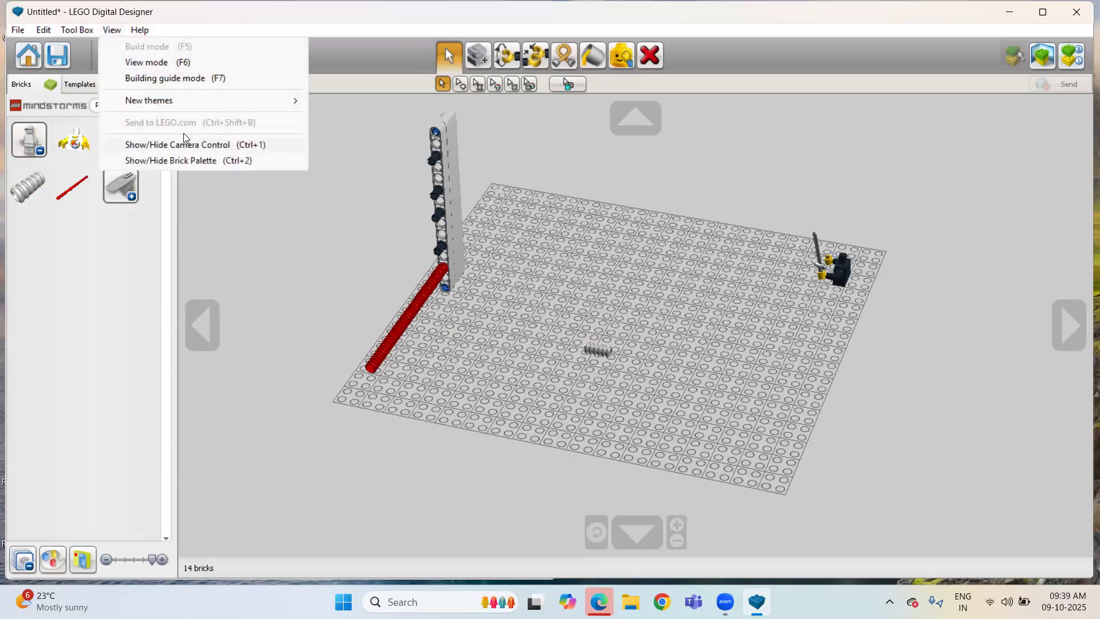
{"action": "mouse_move", "coordinate": [177, 100]}
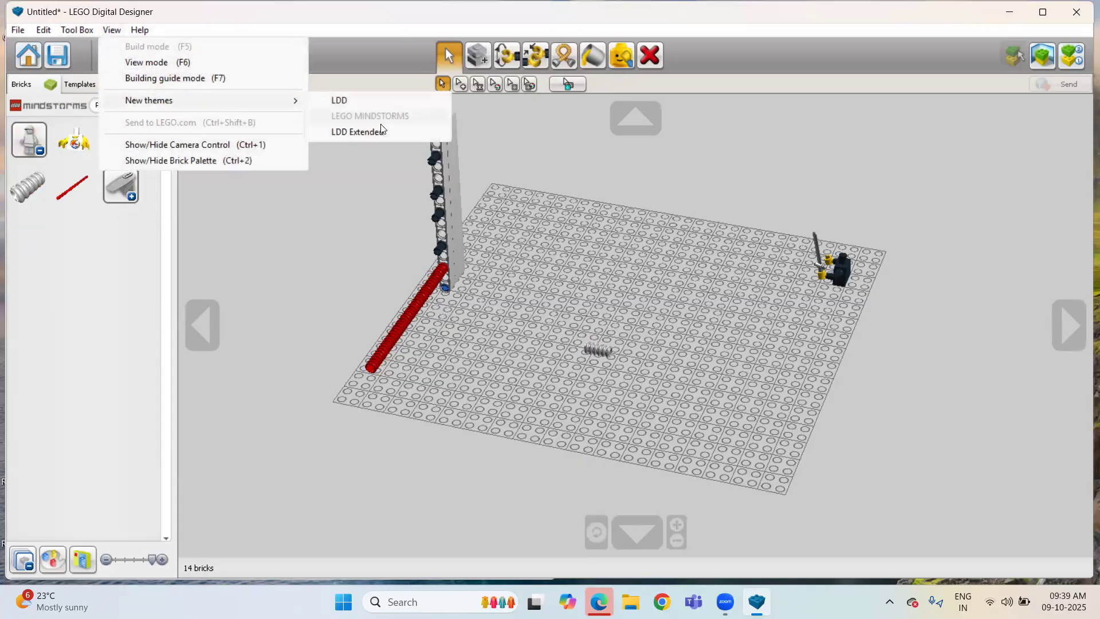
{"action": "left_click", "coordinate": [351, 101]}
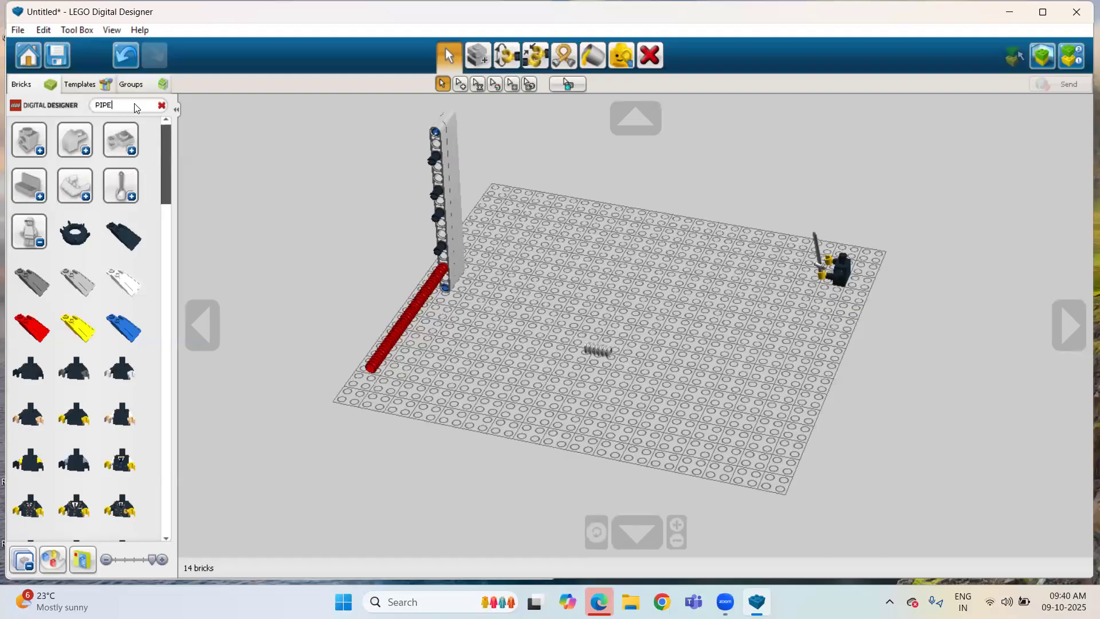
{"action": "left_click", "coordinate": [161, 107]}
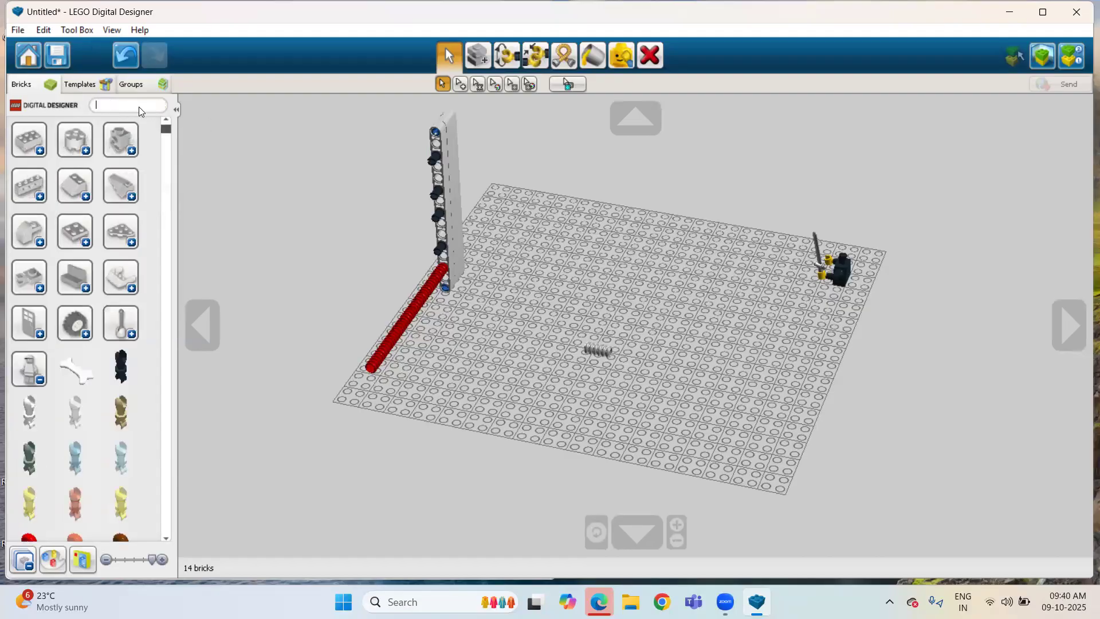
{"action": "type", "text": "PIPE"}
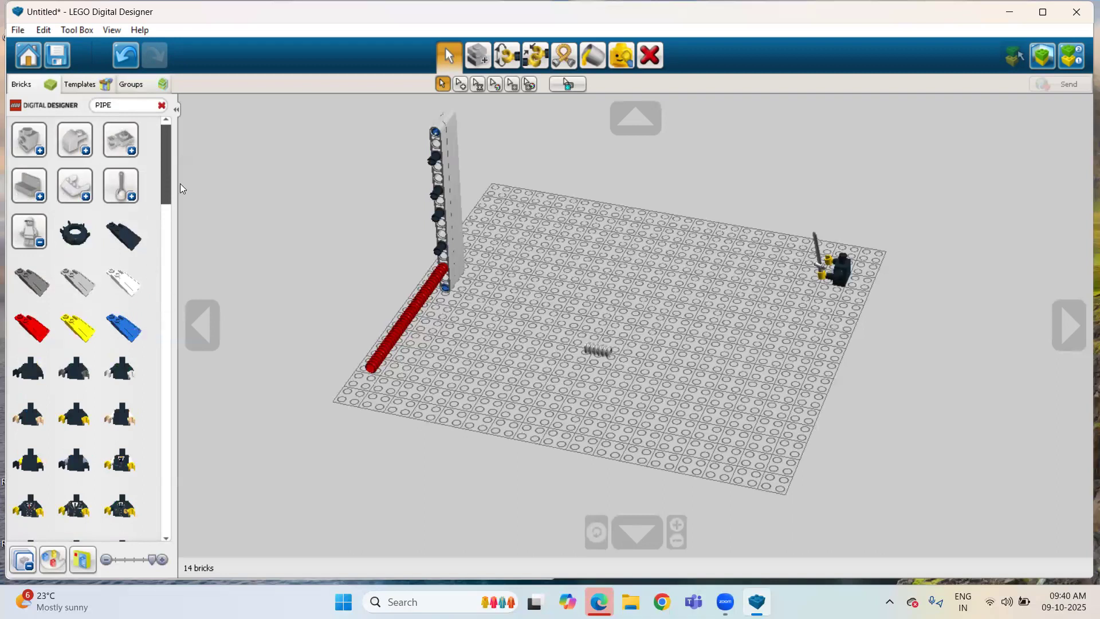
- Place a transparent light-blue Corrugated Pipe 112MM on the baseplate, turned parallel to the red pipe
{"action": "left_click_drag", "start_coordinate": [166, 191], "coordinate": [191, 535]}
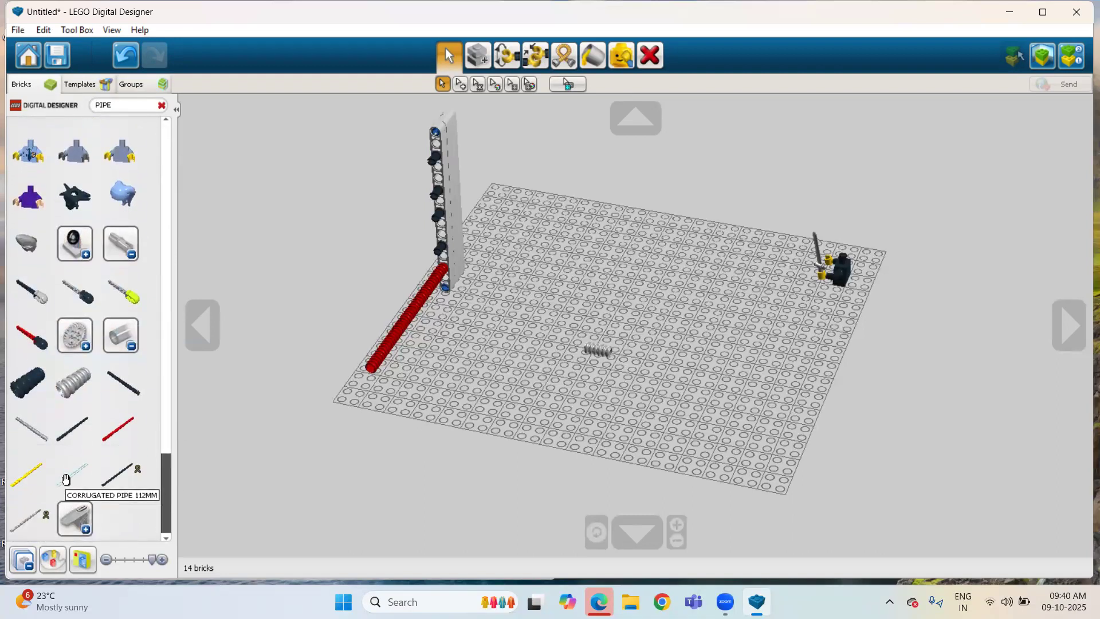
{"action": "left_click", "coordinate": [73, 473]}
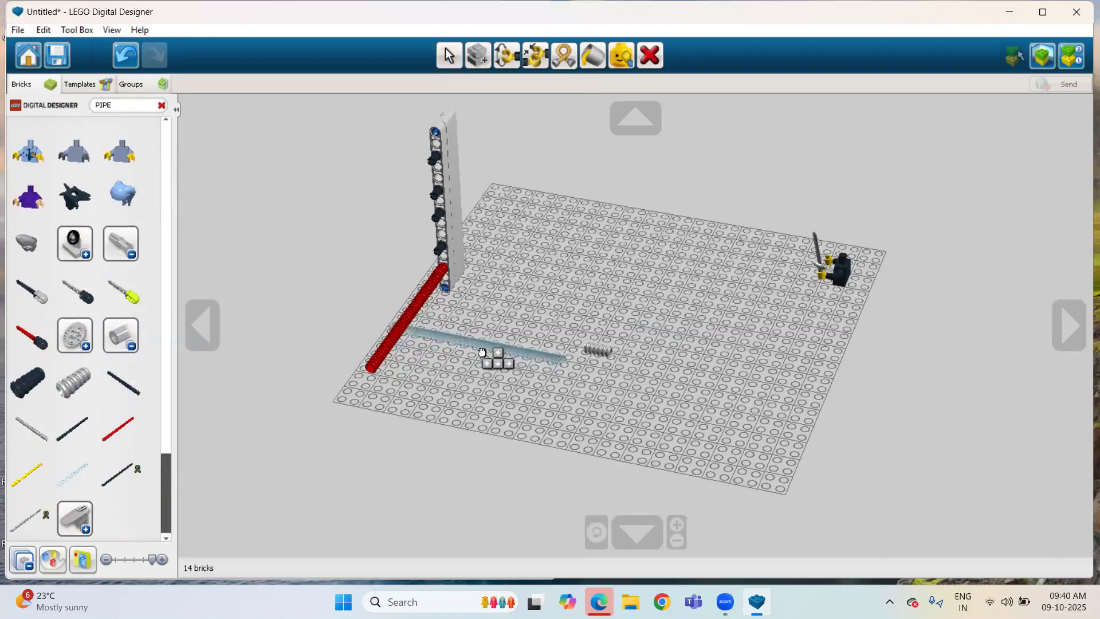
{"action": "key", "text": "Left"}
{"action": "left_click", "coordinate": [480, 347]}
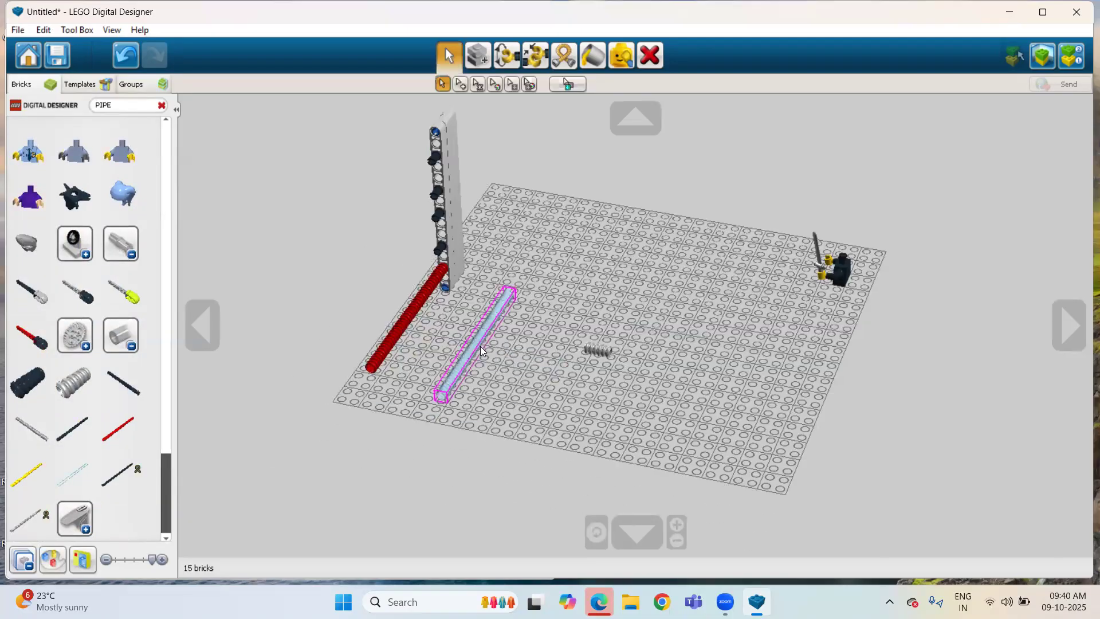
- Move the red pipe off the lowest black peg onto the baseplate and attach the light-blue pipe there, ready for flexing
{"action": "left_click", "coordinate": [417, 291]}
{"action": "left_click", "coordinate": [677, 301]}
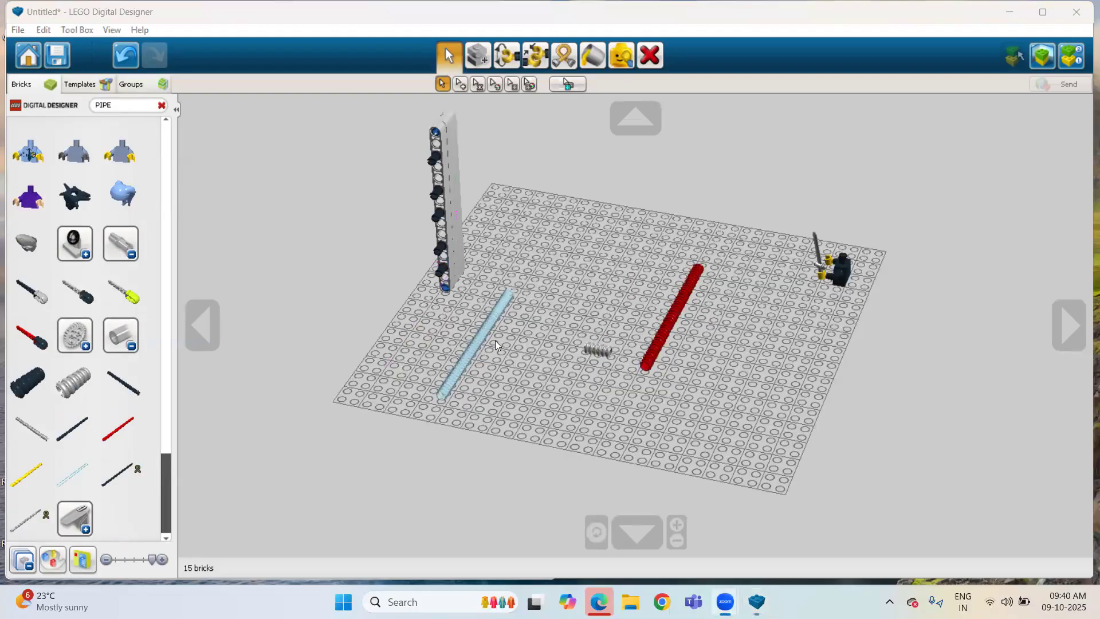
{"action": "left_click", "coordinate": [483, 331]}
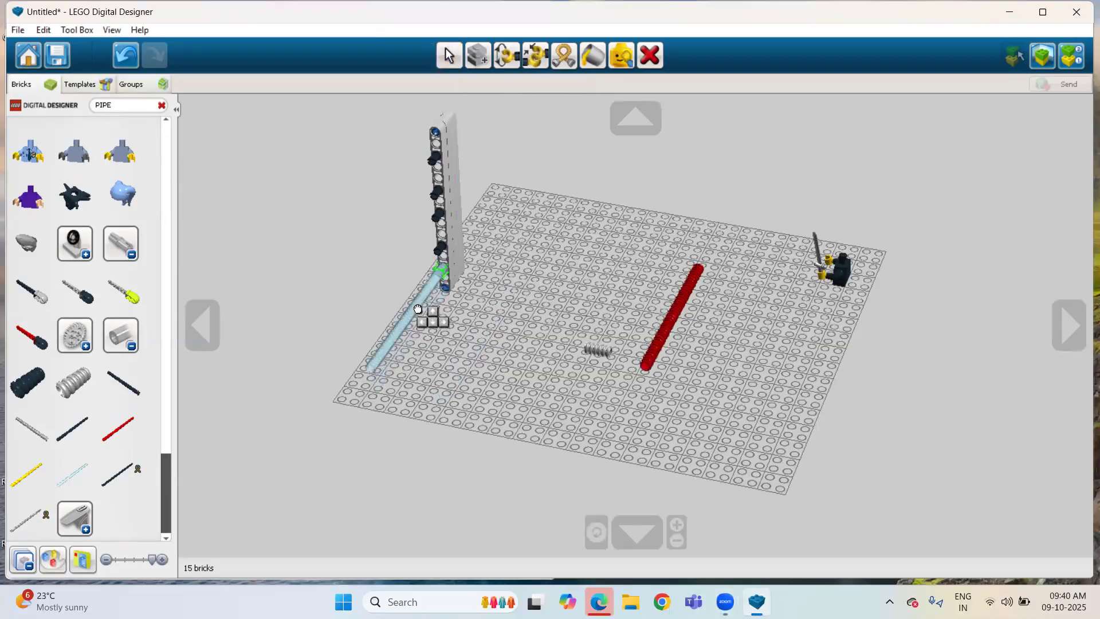
{"action": "left_click", "coordinate": [418, 308]}
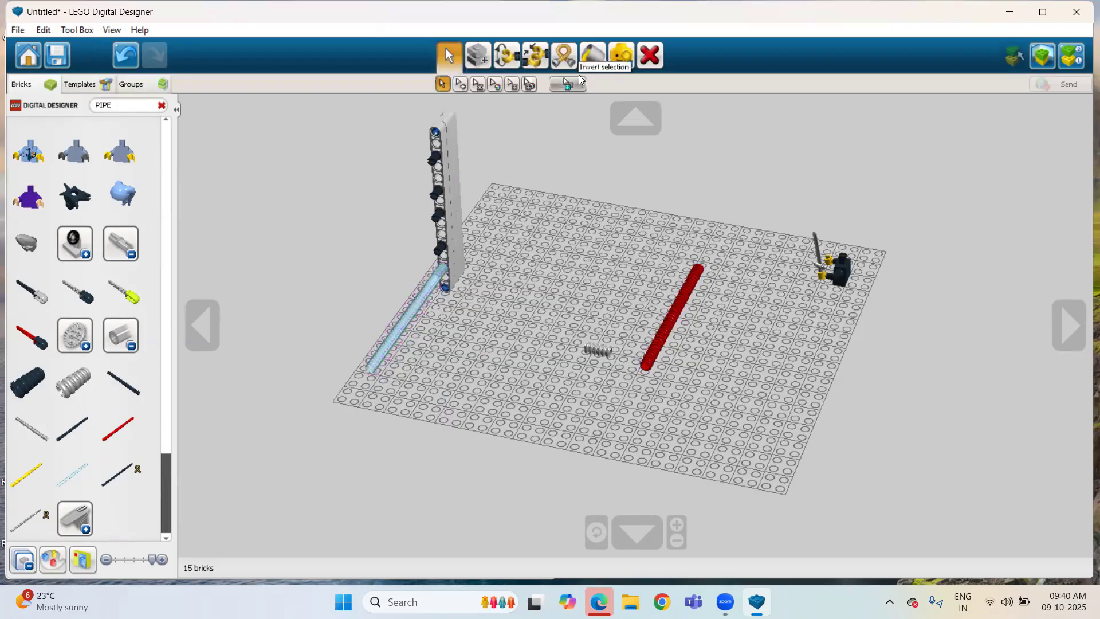
{"action": "left_click", "coordinate": [563, 57]}
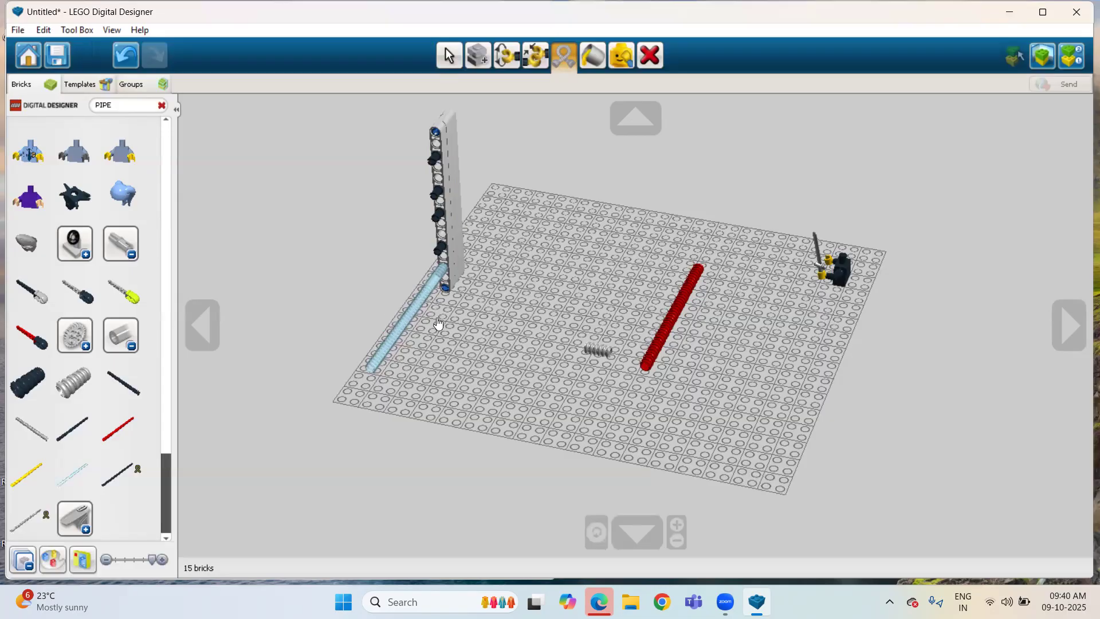
- Delete the red Corrugated Pipe 112MM and the grey Corrugated Pipe 16MM from the baseplate
{"action": "left_click", "coordinate": [651, 65]}
{"action": "left_click", "coordinate": [671, 318]}
{"action": "left_click", "coordinate": [608, 355]}
- Try to bend the light-blue pipe attached to the lowest peg with the Flex tool, checking it from other angles
{"action": "left_click", "coordinate": [564, 55]}
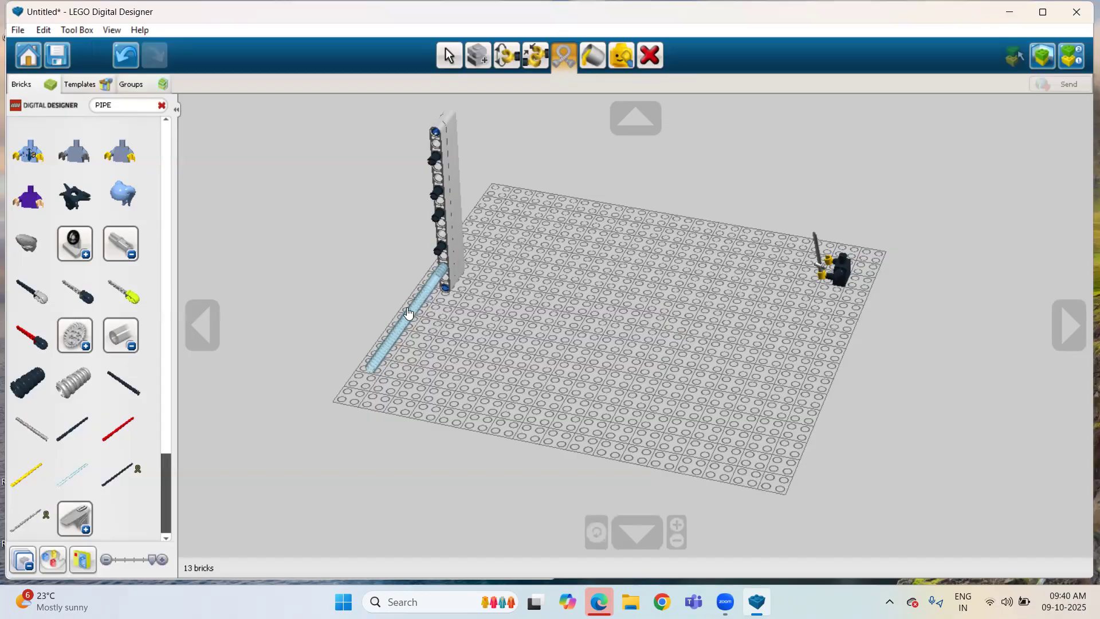
{"action": "right_click_drag", "start_coordinate": [408, 312], "coordinate": [523, 283]}
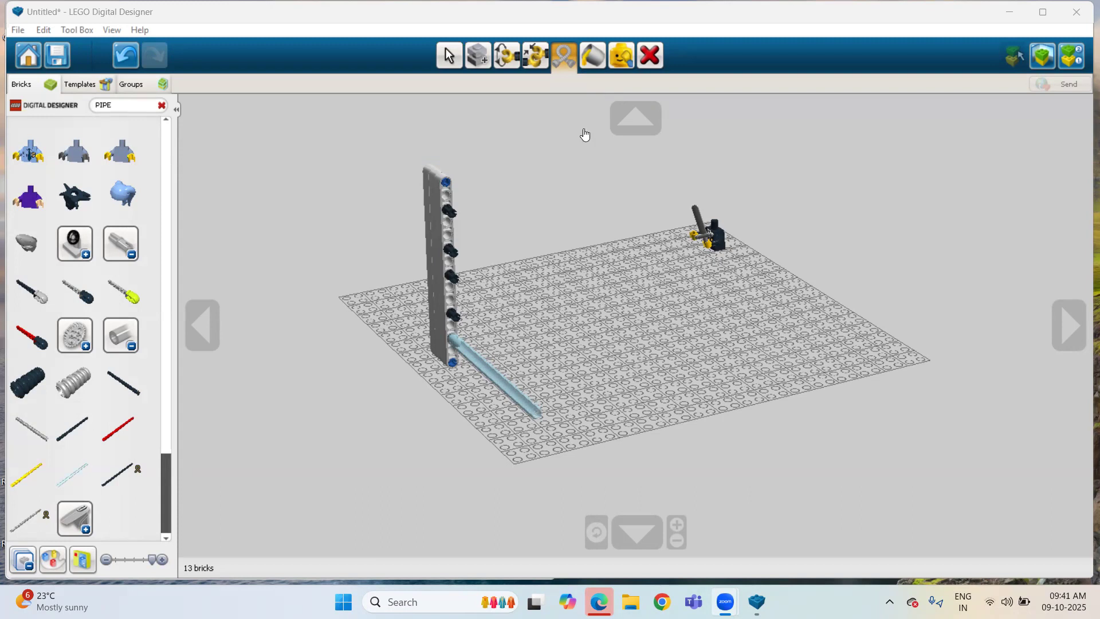
{"action": "left_click", "coordinate": [545, 53]}
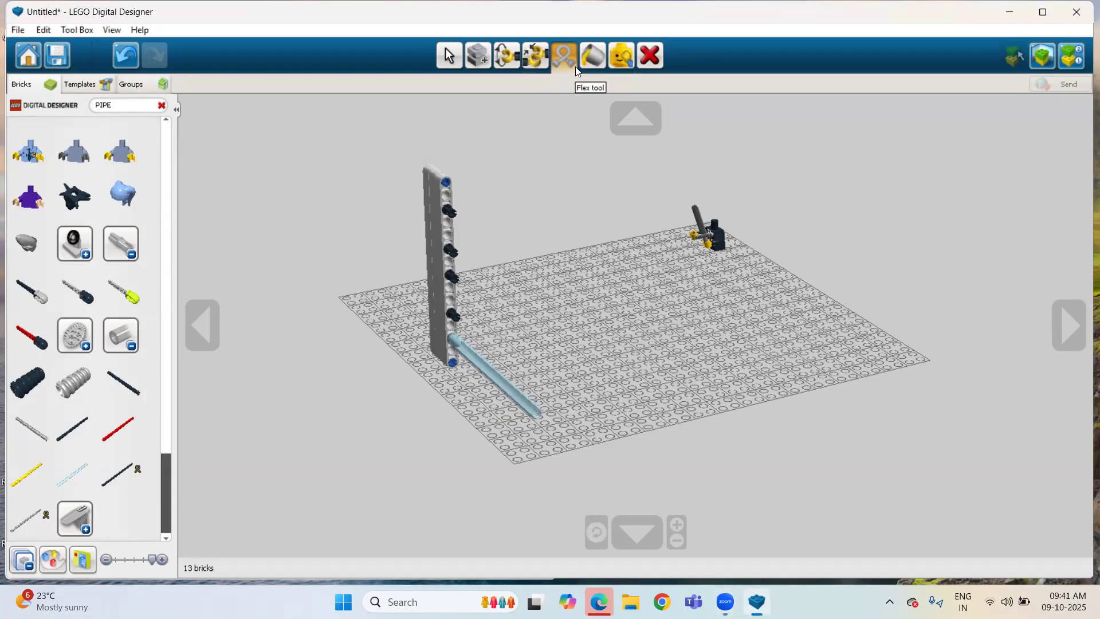
{"action": "left_click", "coordinate": [590, 60]}
{"action": "left_click", "coordinate": [561, 55]}
{"action": "left_click_drag", "start_coordinate": [168, 480], "coordinate": [183, 540]}
{"action": "left_click", "coordinate": [207, 316]}
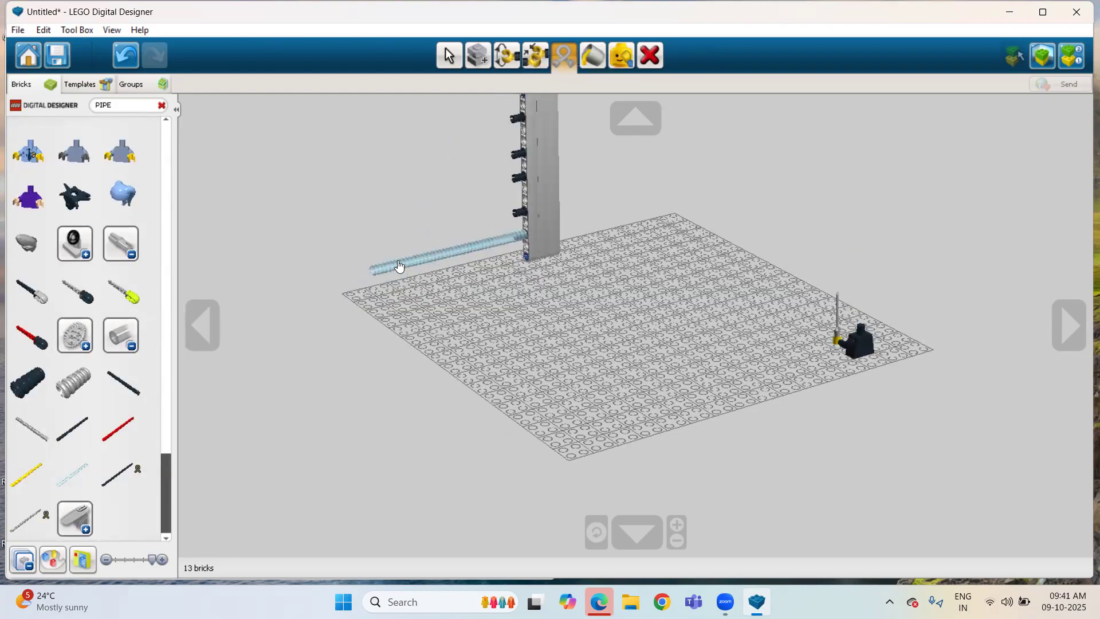
- Detach the light-blue pipe from the lowest peg, lay it on the baseplate and try the Flex tool on it
{"action": "left_click", "coordinate": [447, 52]}
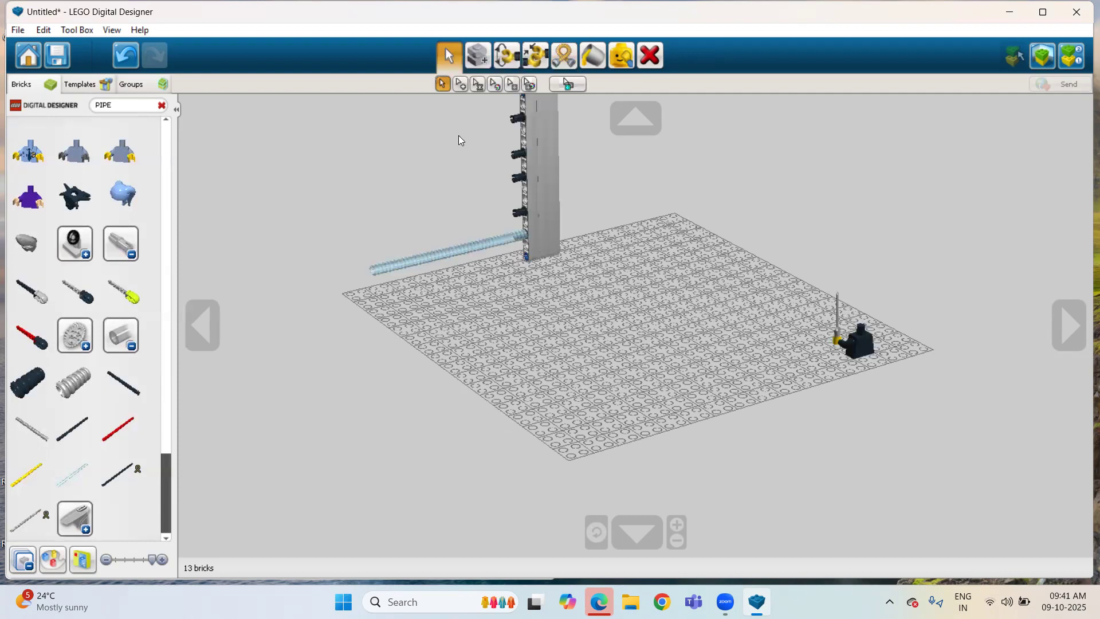
{"action": "left_click", "coordinate": [479, 242]}
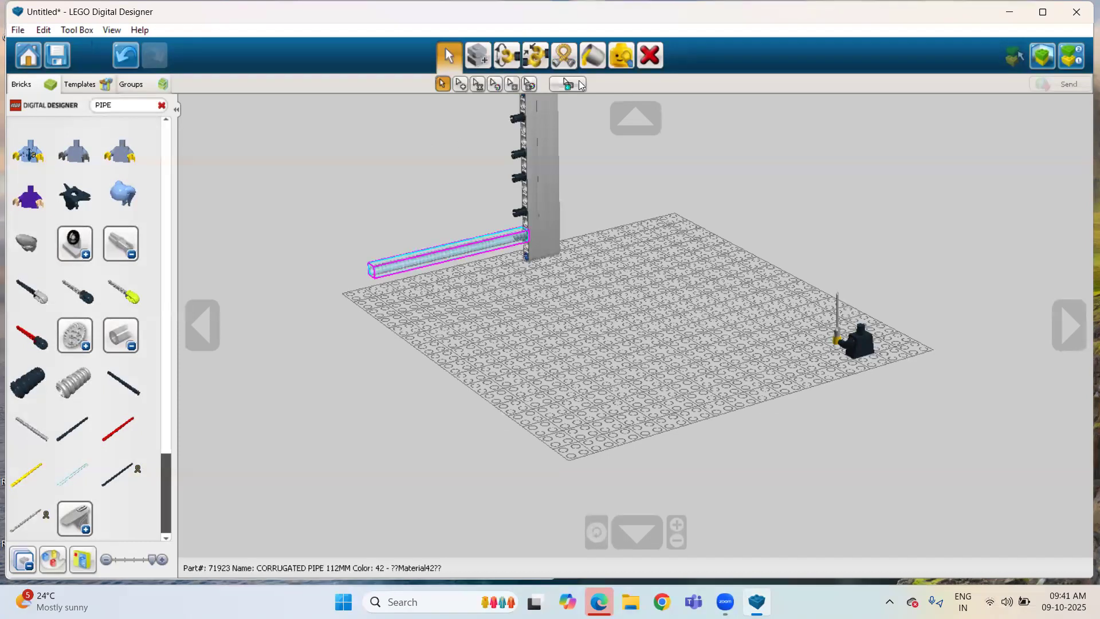
{"action": "left_click", "coordinate": [555, 58]}
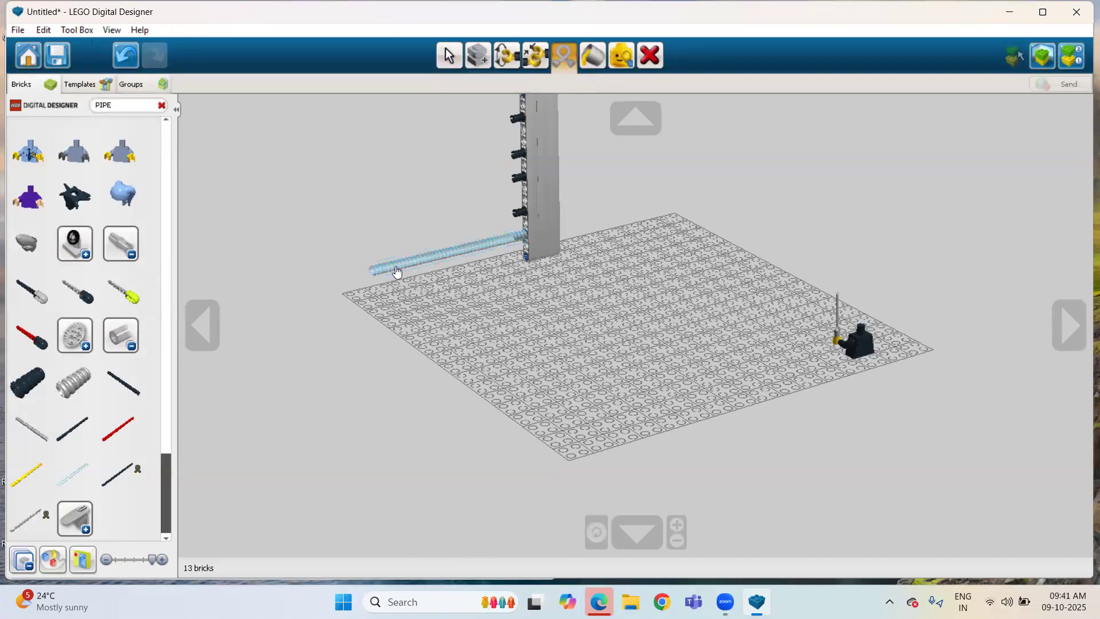
{"action": "left_click", "coordinate": [450, 50]}
{"action": "left_click_drag", "start_coordinate": [463, 249], "coordinate": [587, 340]}
{"action": "left_click", "coordinate": [554, 58]}
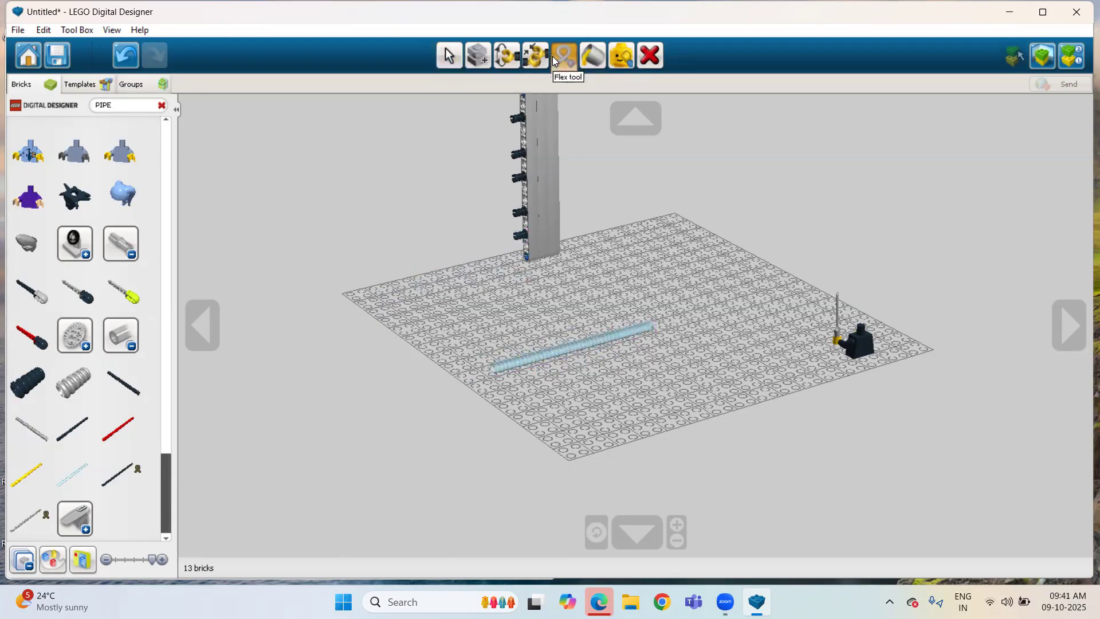
- Move the loose light-blue pipe farther from the minifigure torso on the baseplate and retry the Flex tool
{"action": "left_click", "coordinate": [449, 55]}
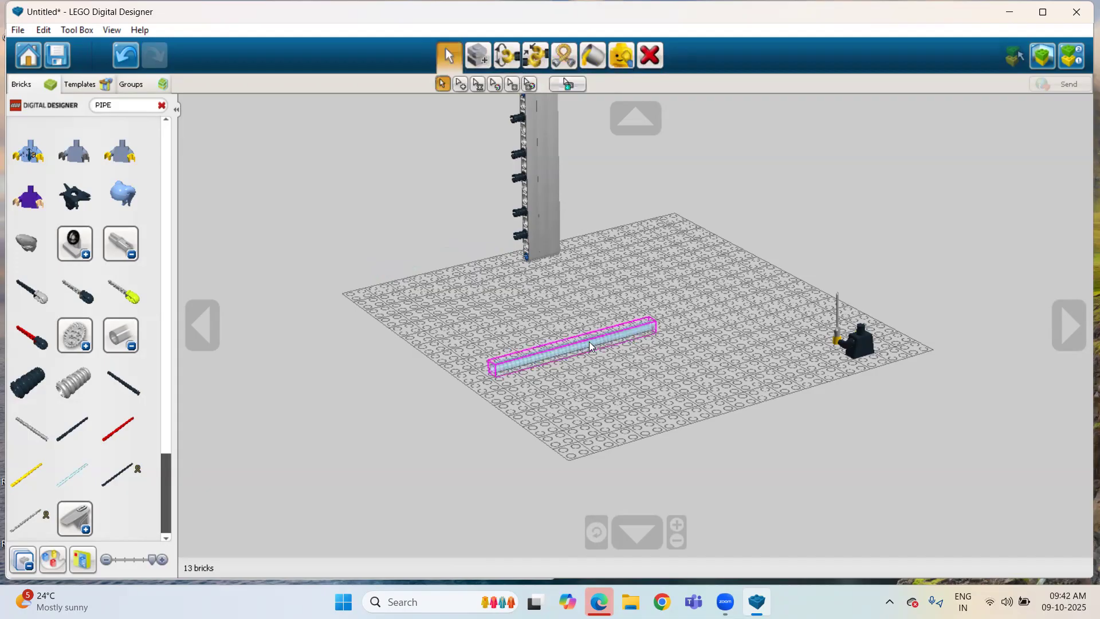
{"action": "left_click_drag", "start_coordinate": [589, 341], "coordinate": [400, 332]}
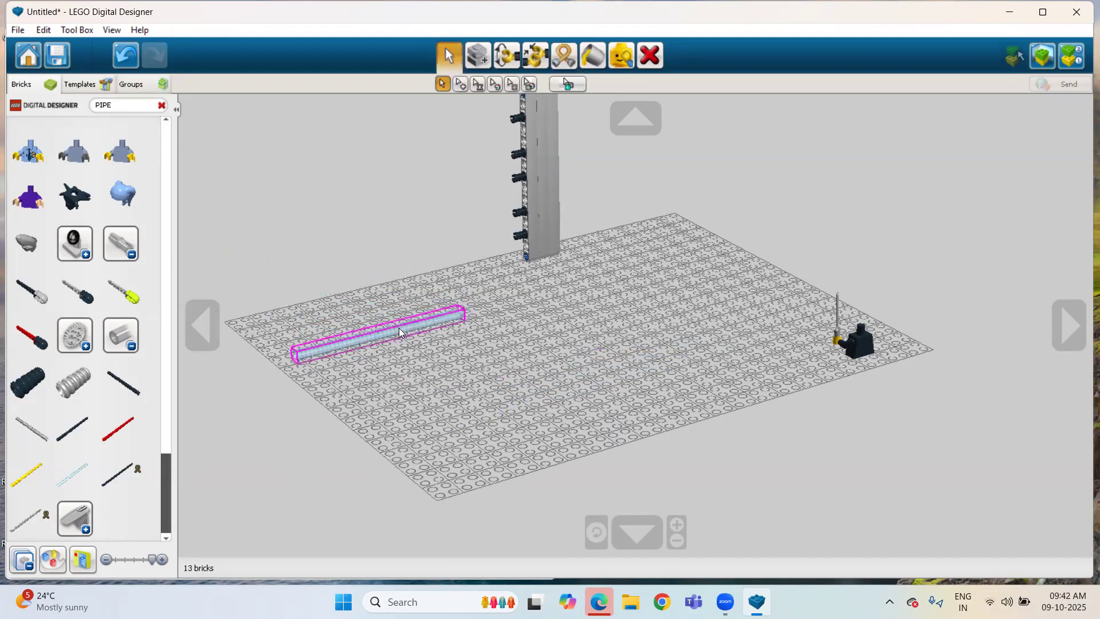
{"action": "left_click", "coordinate": [590, 56]}
{"action": "left_click", "coordinate": [562, 54]}
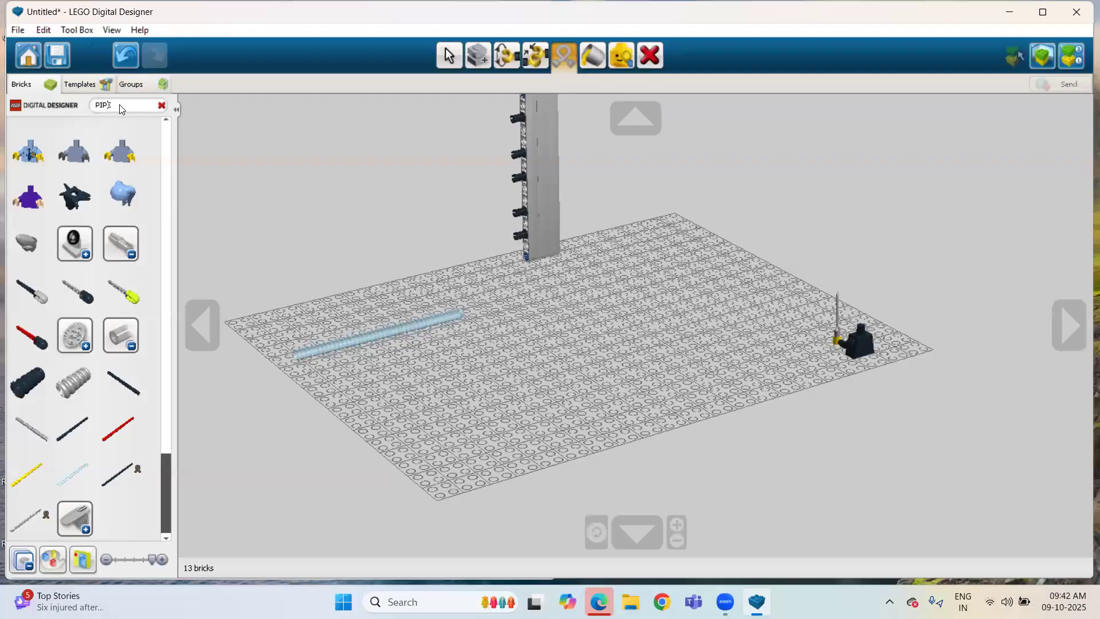
- Search the bricks for FLEXPIPE and FLEXIBLEPIPE, restore the PIPE search and look through its results down to the corrugated pipes
{"action": "type", "text": "FLEX"}
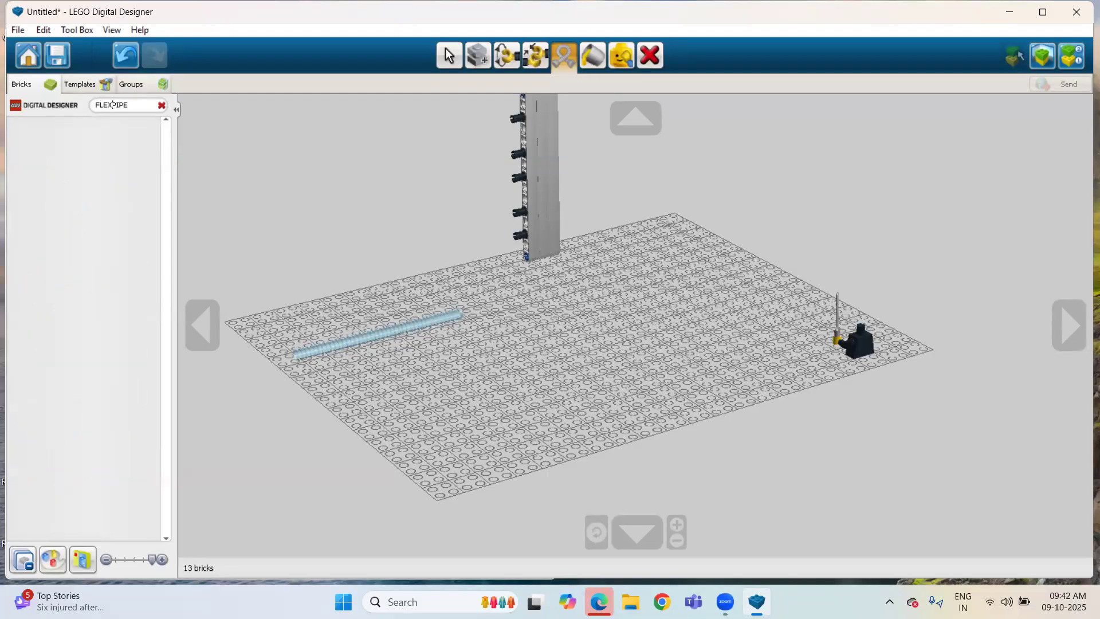
{"action": "type", "text": "IBLE"}
{"action": "key", "text": "BackSpace"}
{"action": "key", "text": "BackSpace"}
{"action": "key", "text": "BackSpace"}
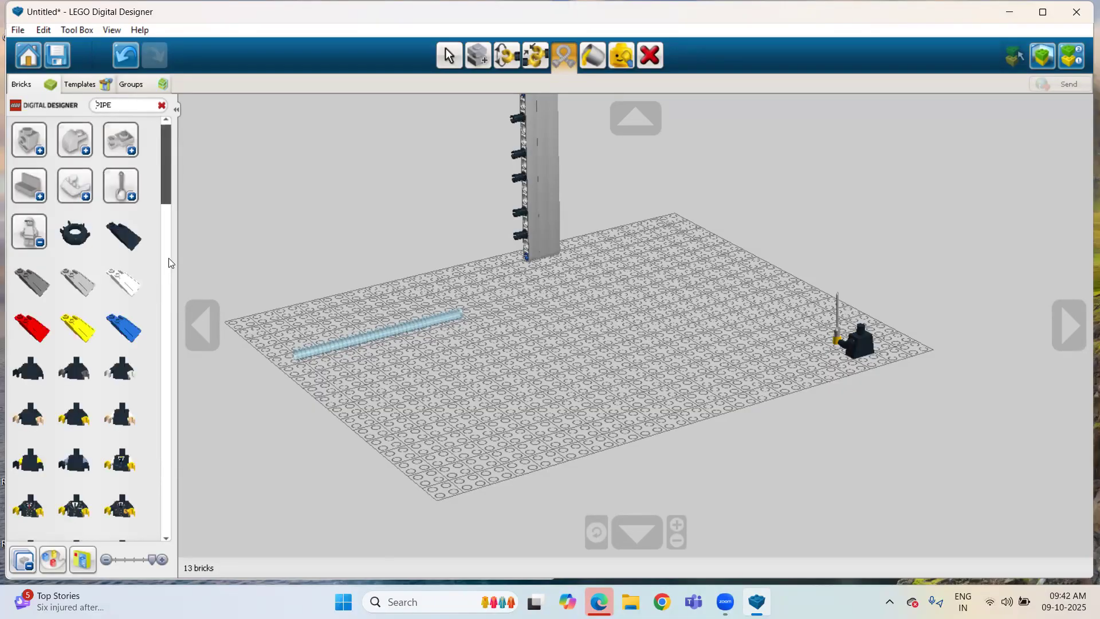
{"action": "scroll", "coordinate": [168, 258], "scroll_direction": "down", "scroll_amount": 4}
{"action": "scroll", "coordinate": [168, 262], "scroll_direction": "down", "scroll_amount": 8}
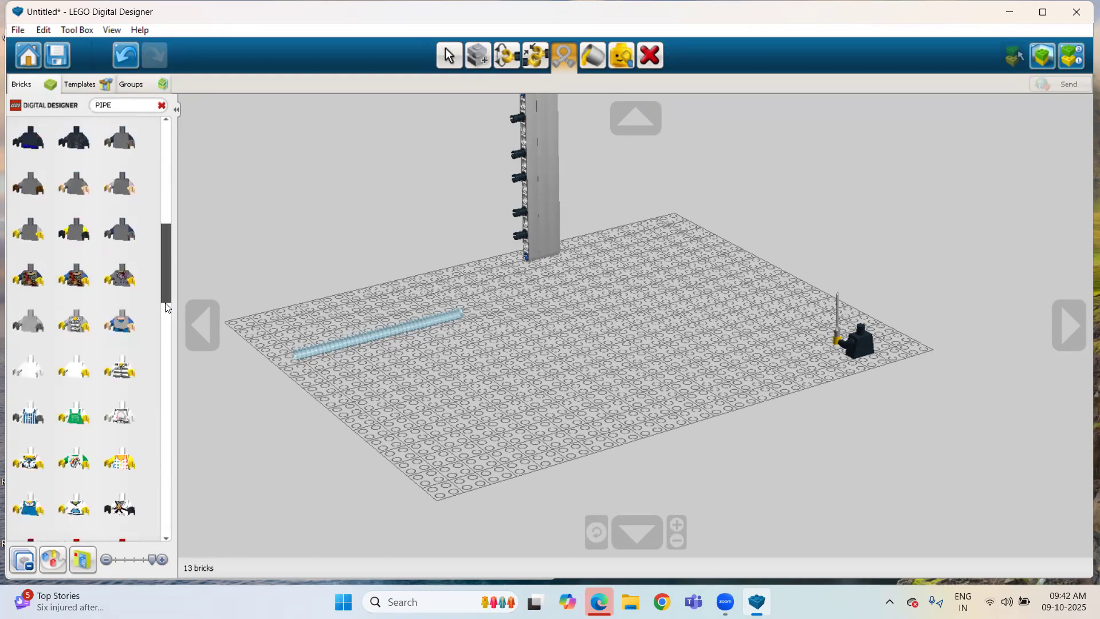
{"action": "scroll", "coordinate": [169, 378], "scroll_direction": "down", "scroll_amount": 4}
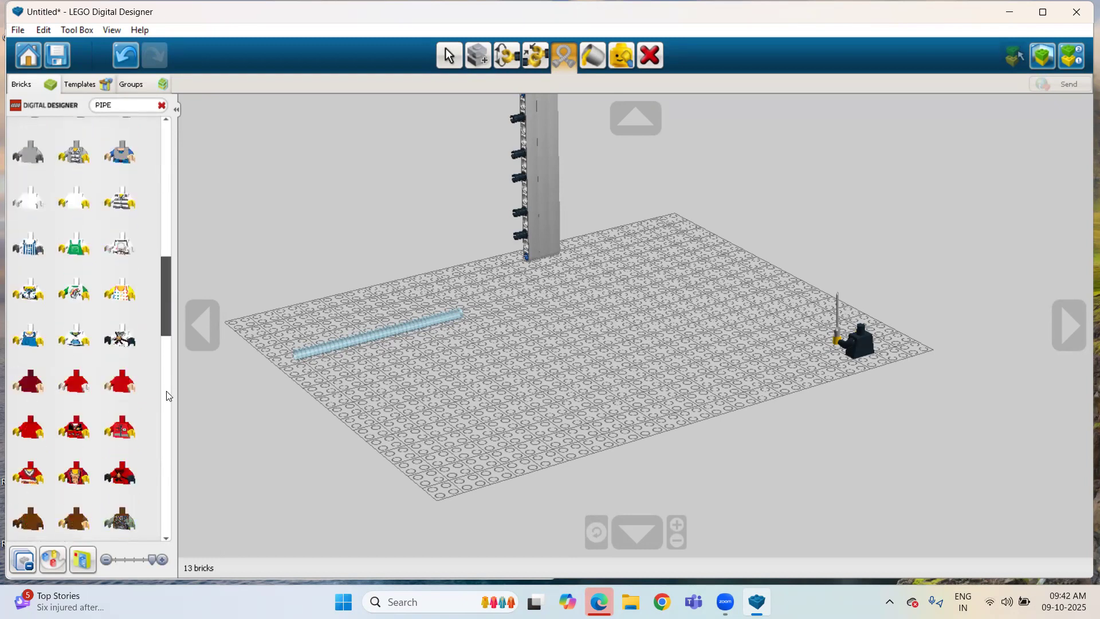
{"action": "scroll", "coordinate": [169, 395], "scroll_direction": "down", "scroll_amount": 5}
{"action": "scroll", "coordinate": [163, 431], "scroll_direction": "down", "scroll_amount": 7}
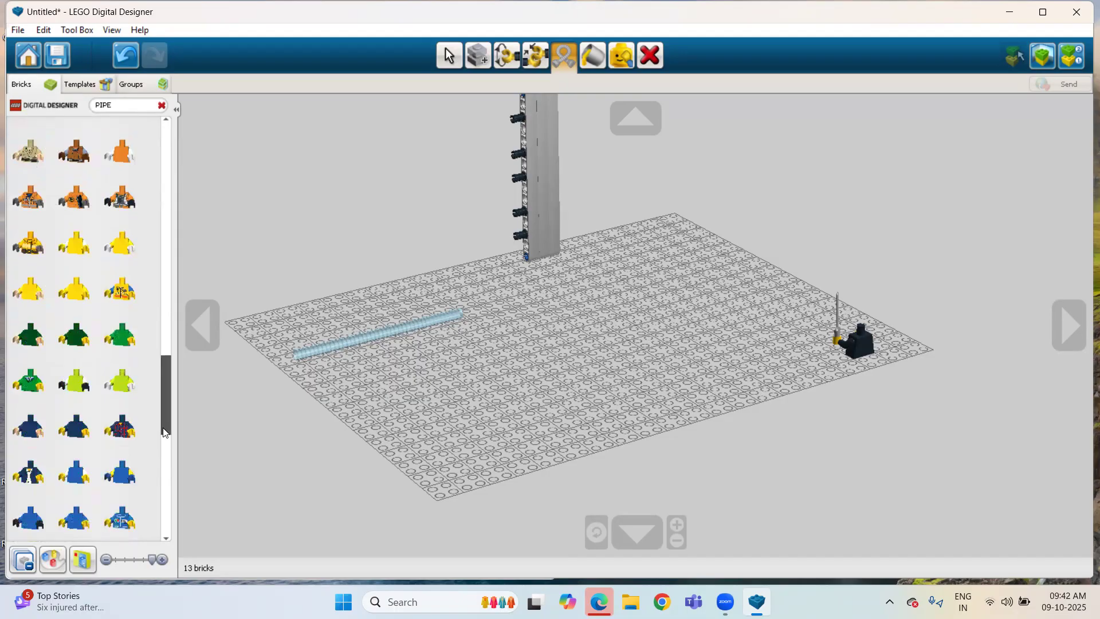
{"action": "scroll", "coordinate": [164, 517], "scroll_direction": "down", "scroll_amount": 11}
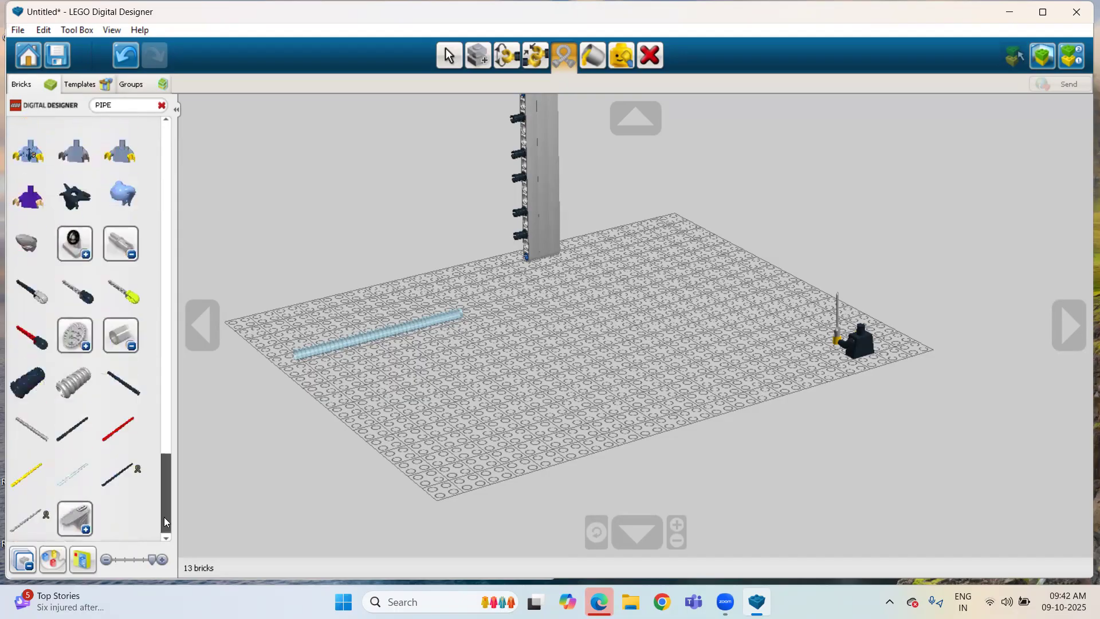
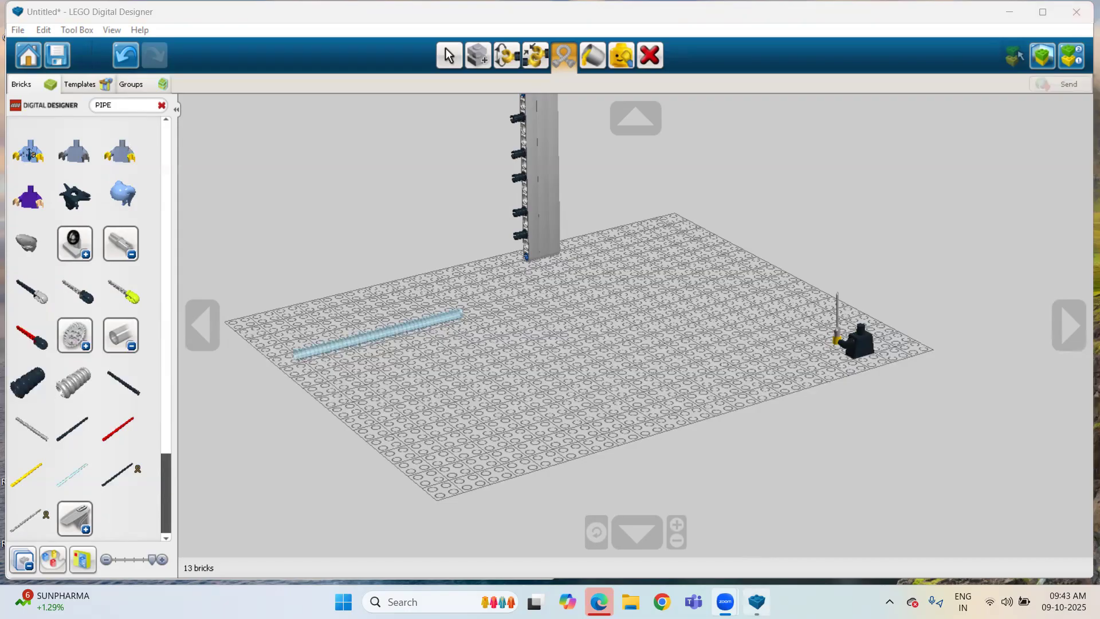
- Start a new empty model in the LEGO Digital Designer theme, discarding the changes to the current model
{"action": "mouse_move", "coordinate": [757, 601]}
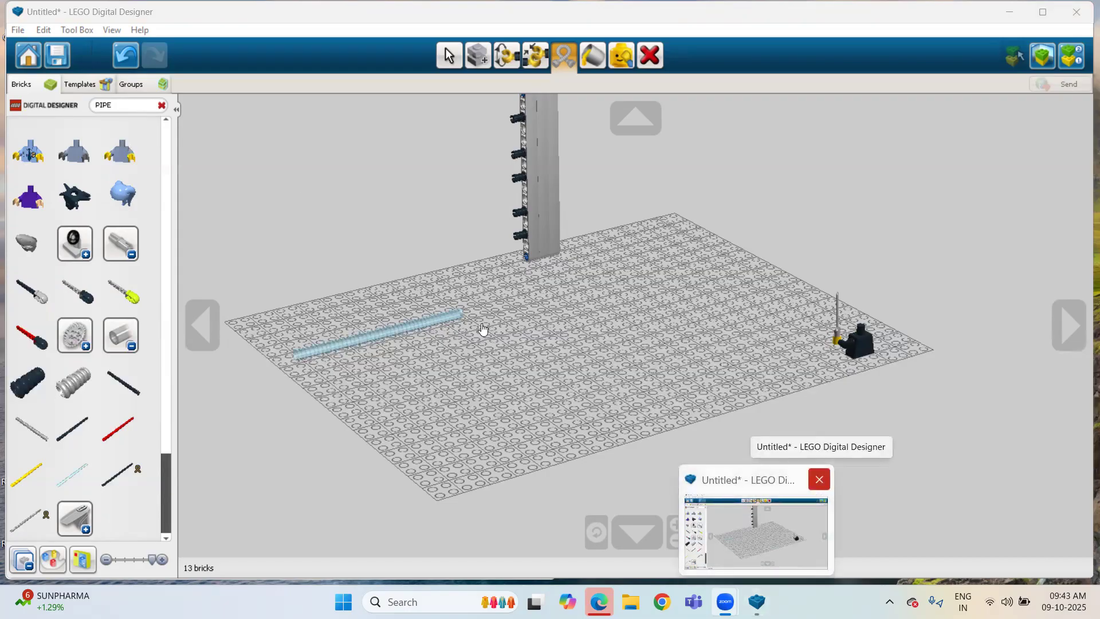
{"action": "left_click", "coordinate": [14, 31]}
{"action": "left_click", "coordinate": [16, 31]}
{"action": "left_click", "coordinate": [17, 31]}
{"action": "mouse_move", "coordinate": [44, 31]}
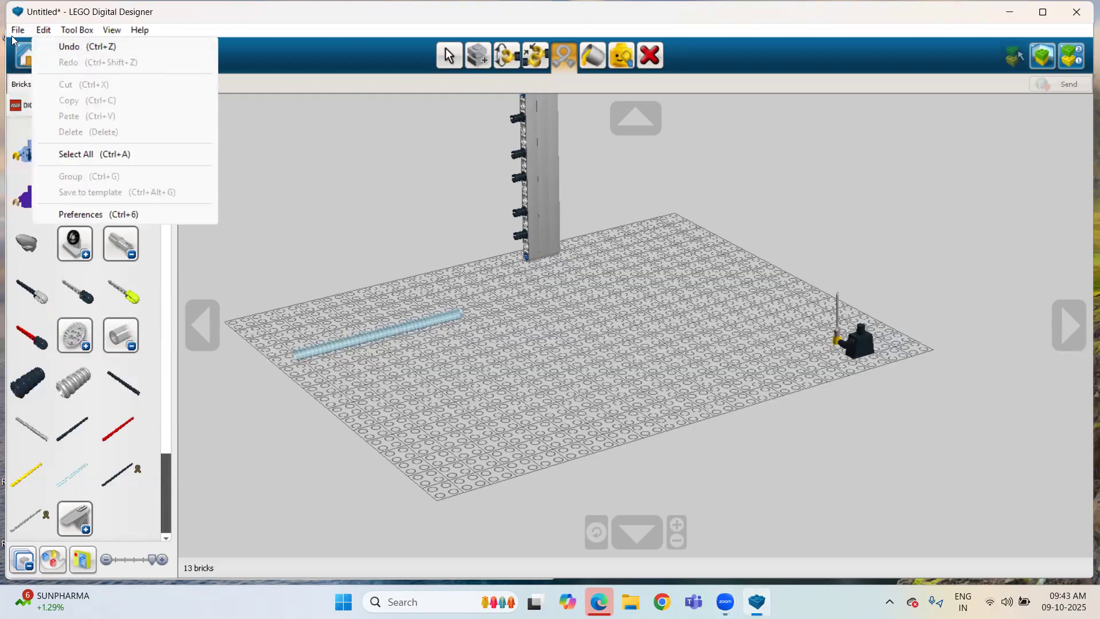
{"action": "left_click", "coordinate": [43, 49]}
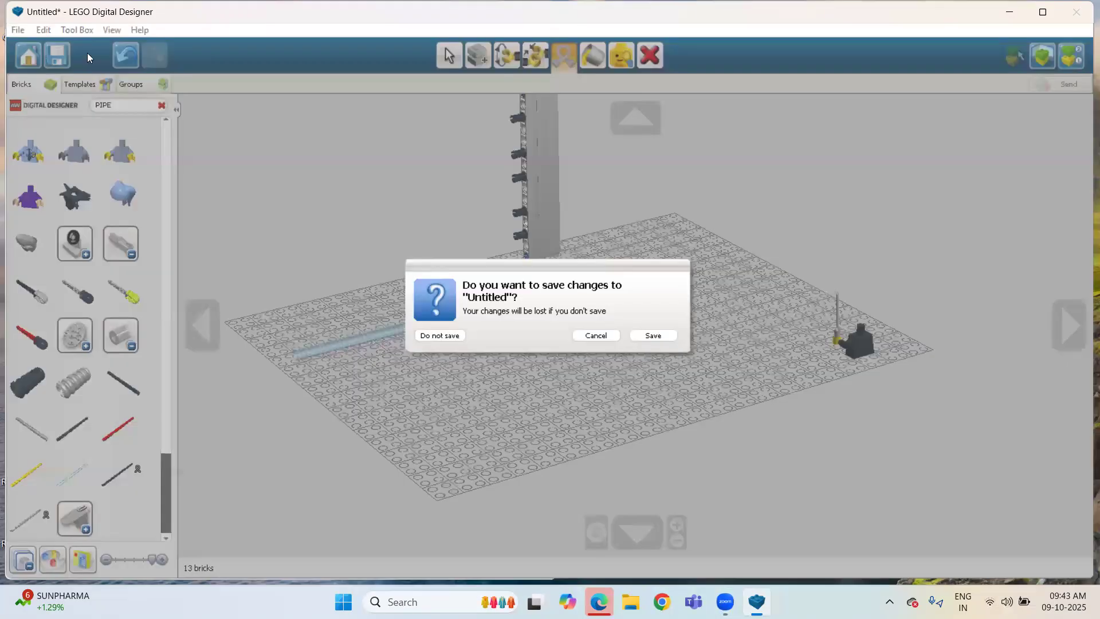
{"action": "left_click", "coordinate": [454, 340]}
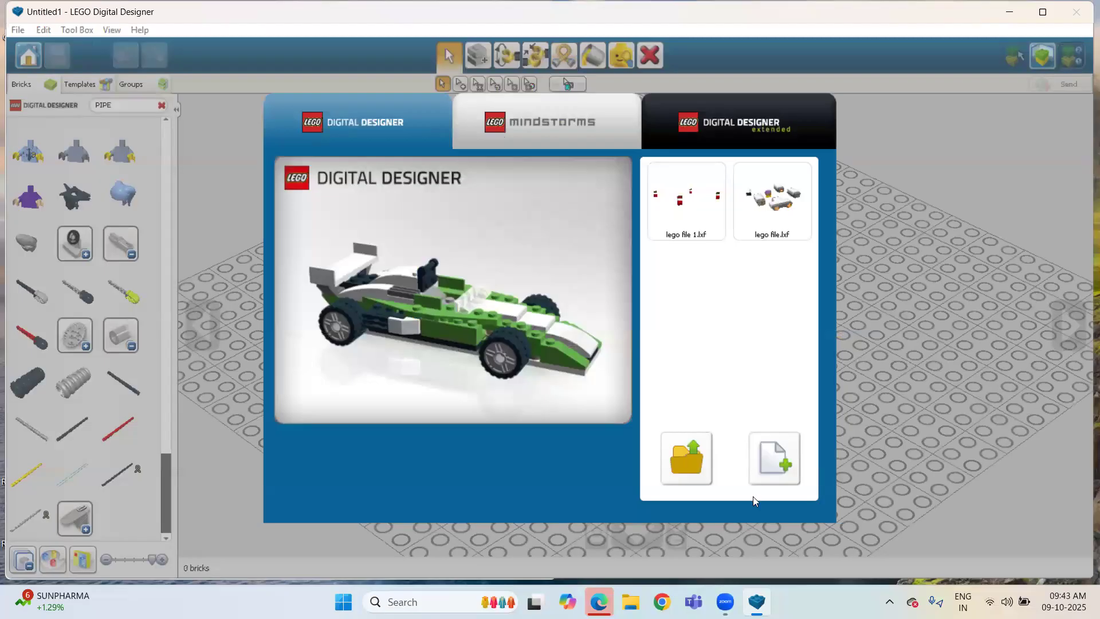
{"action": "left_click", "coordinate": [766, 461]}
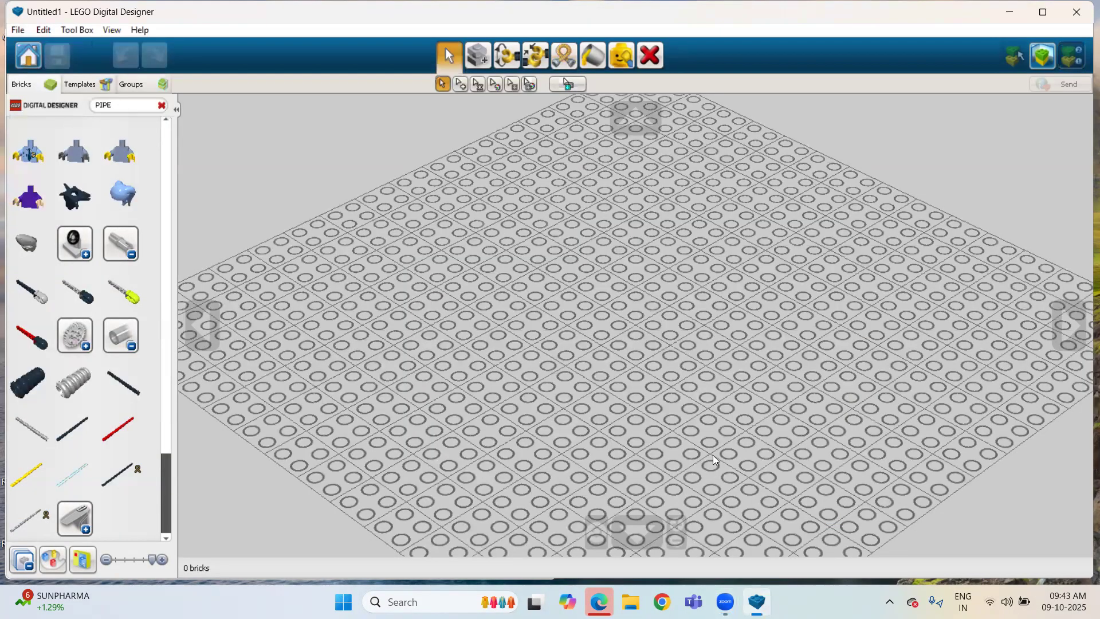
- Place a transparent light-blue Corrugated Pipe 112MM on the empty baseplate and try to bend it with the Flex tool
{"action": "left_click", "coordinate": [79, 479]}
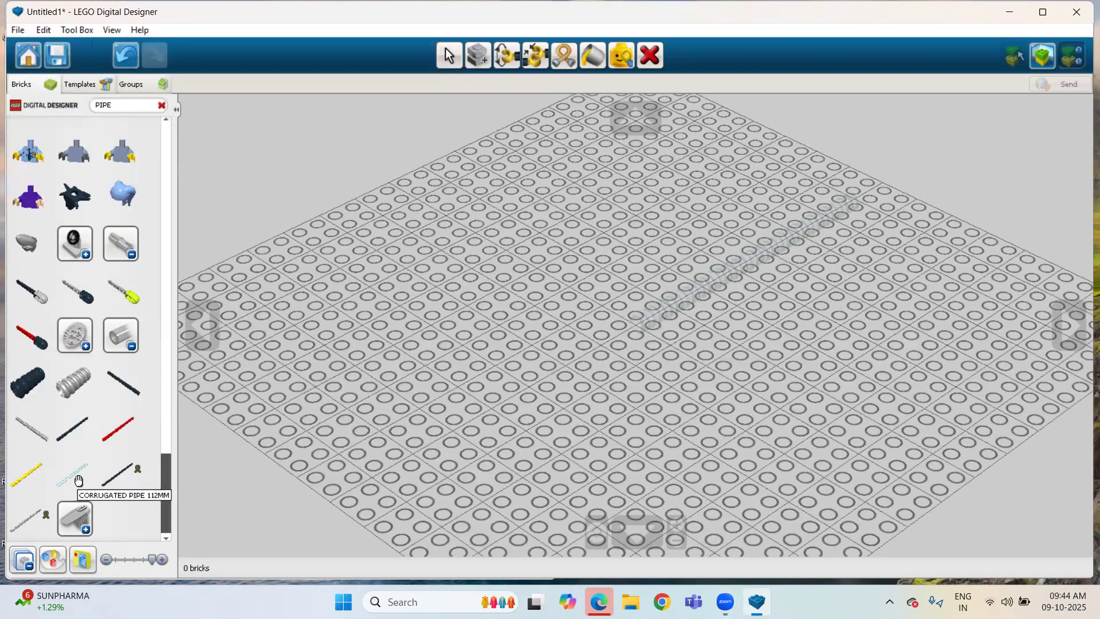
{"action": "left_click", "coordinate": [509, 295]}
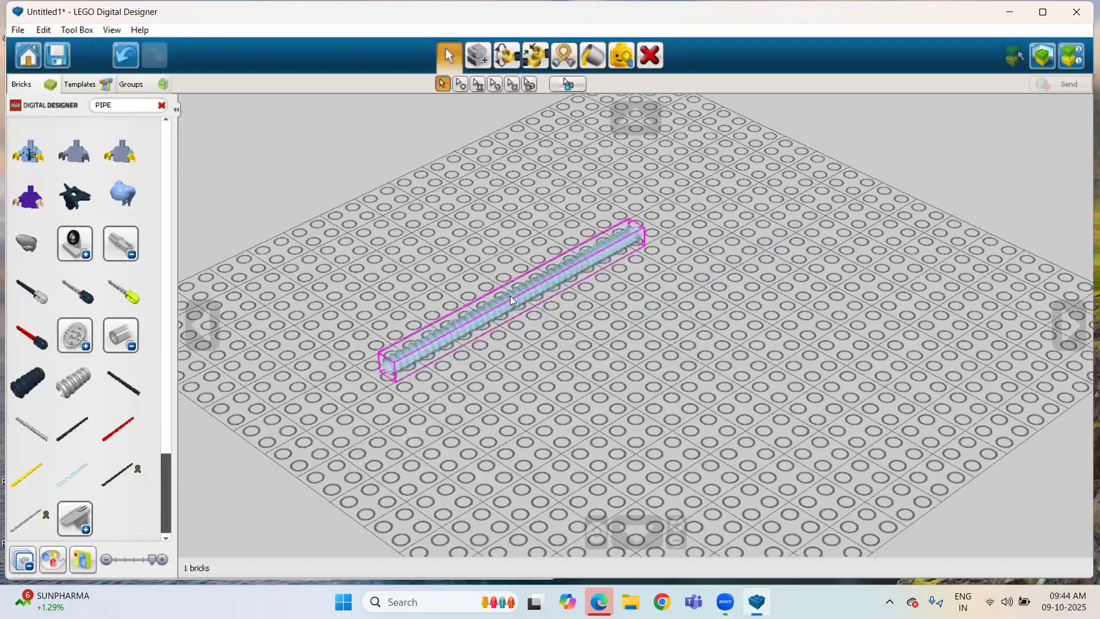
{"action": "left_click", "coordinate": [566, 57]}
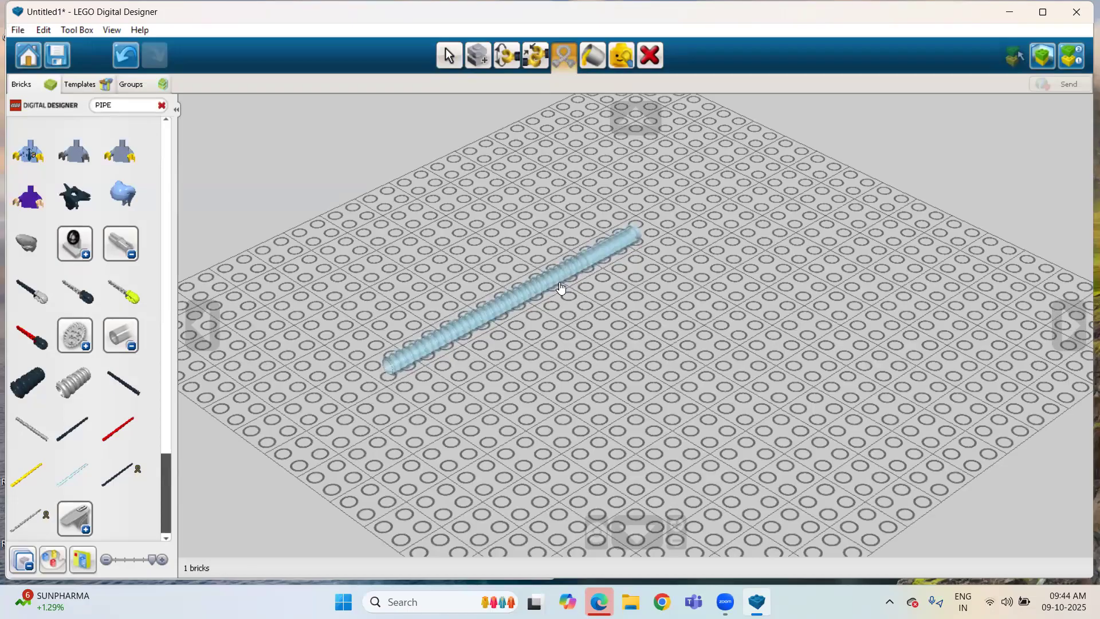
{"action": "right_click_drag", "start_coordinate": [576, 302], "coordinate": [688, 339]}
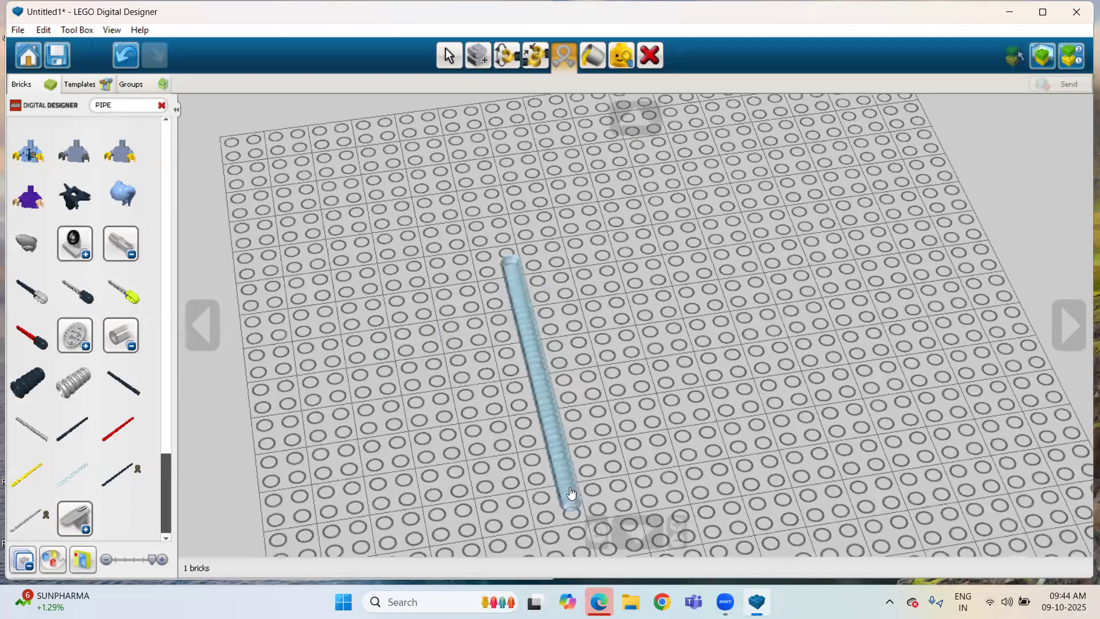
{"action": "right_click_drag", "start_coordinate": [579, 497], "coordinate": [585, 472]}
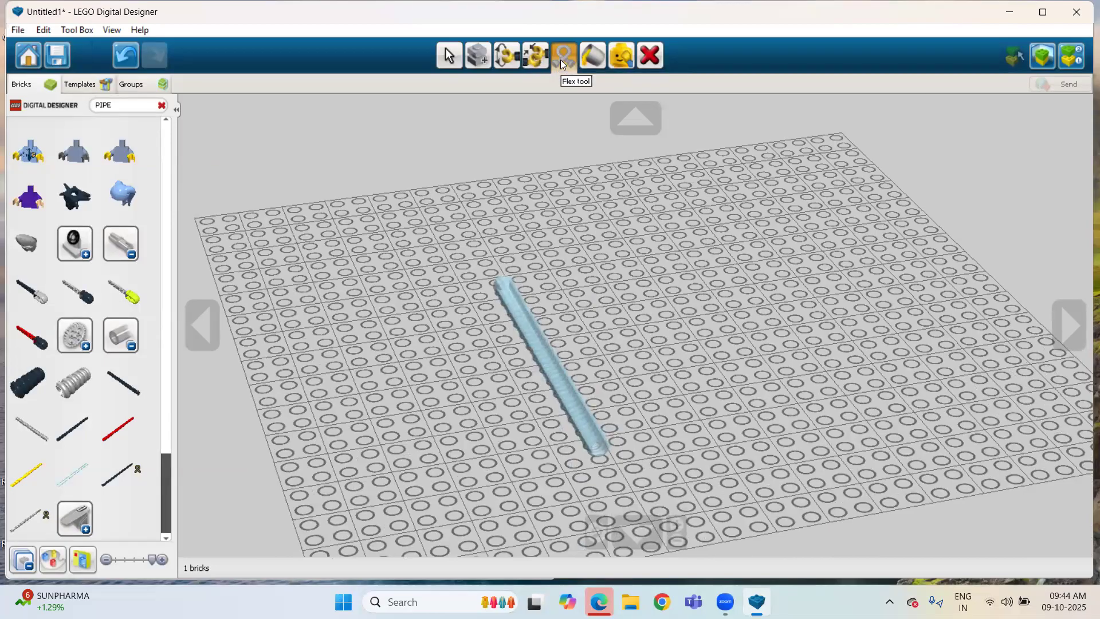
{"action": "left_click", "coordinate": [448, 53]}
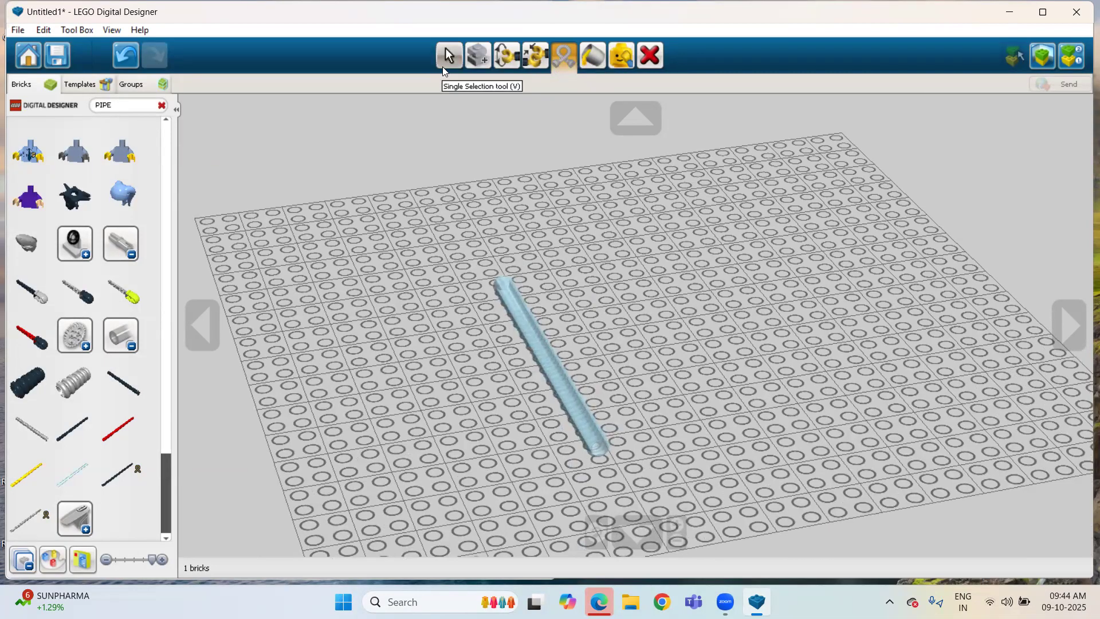
{"action": "left_click", "coordinate": [559, 66]}
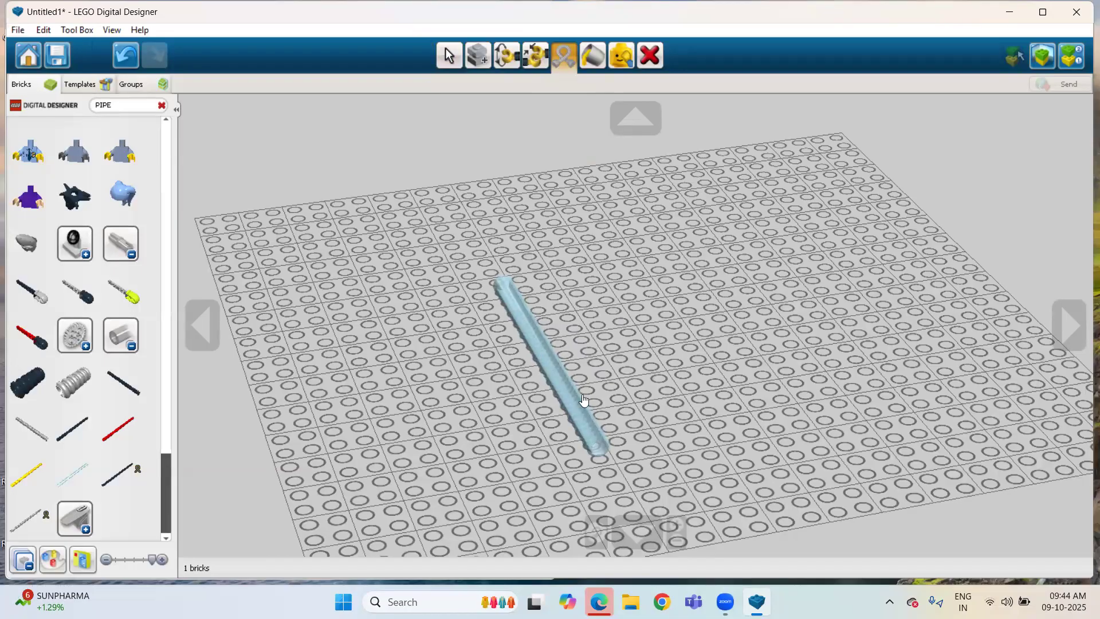
{"action": "right_click_drag", "start_coordinate": [572, 416], "coordinate": [684, 362]}
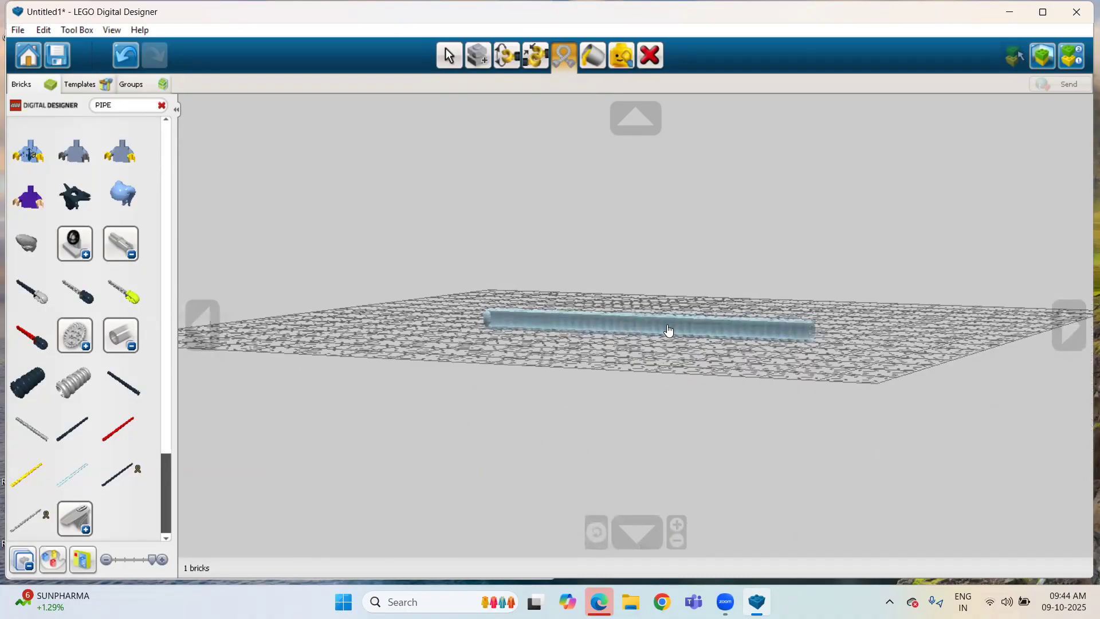
- Select the transparent light-blue corrugated pipe and retry bending it with the Flex tool
{"action": "left_click", "coordinate": [448, 55]}
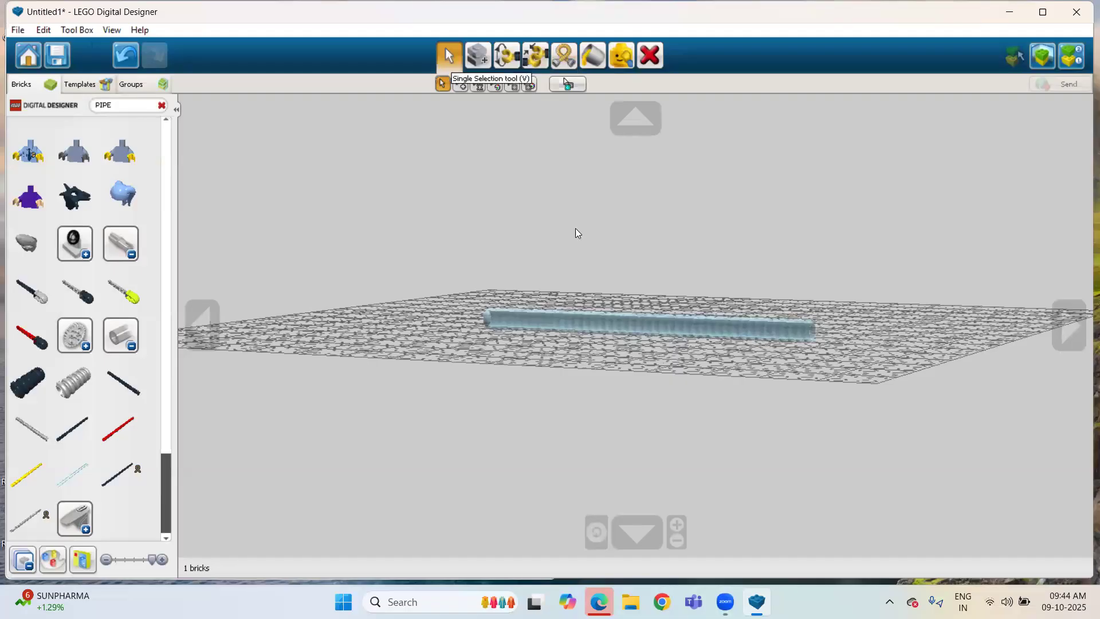
{"action": "left_click", "coordinate": [624, 319]}
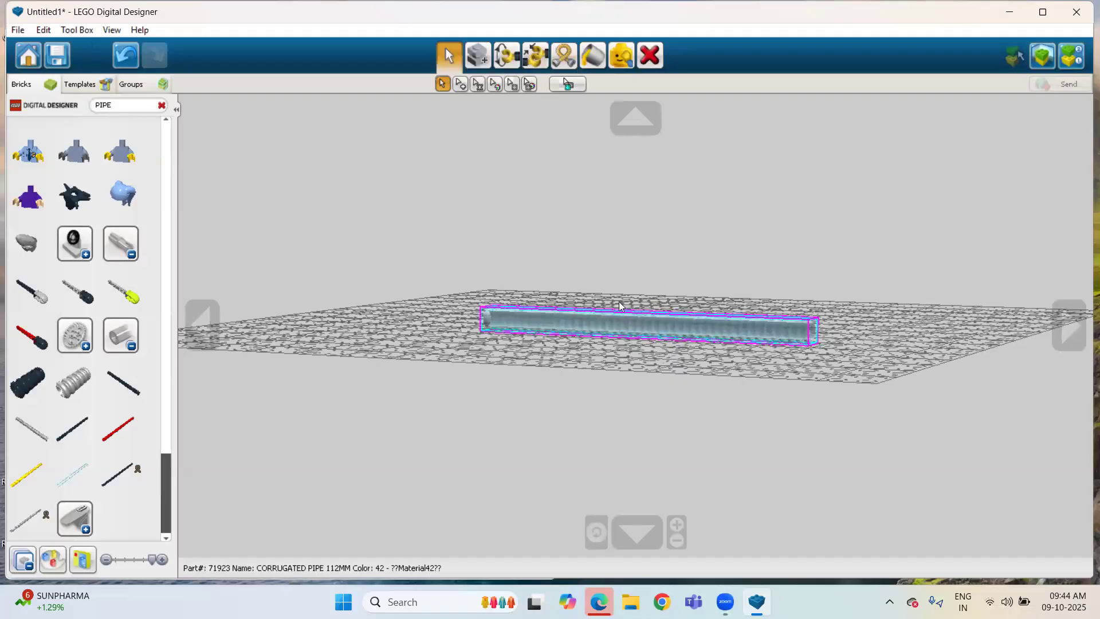
{"action": "left_click", "coordinate": [561, 55]}
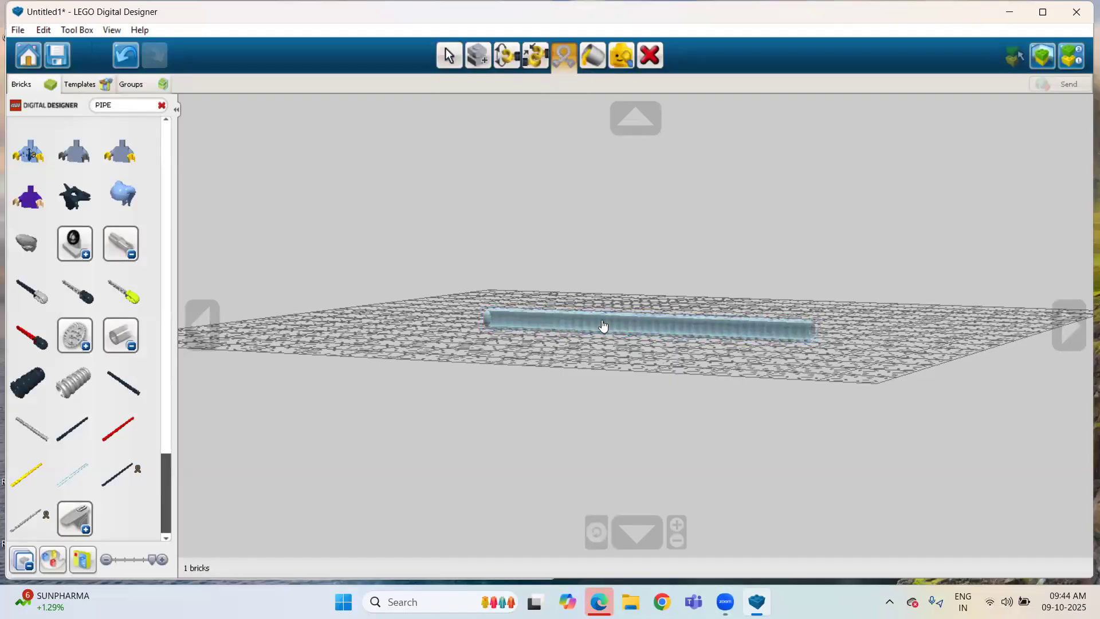
- Recolour the light-blue Corrugated Pipe 112MM to yellow with the Paint tool
{"action": "left_click", "coordinate": [590, 59]}
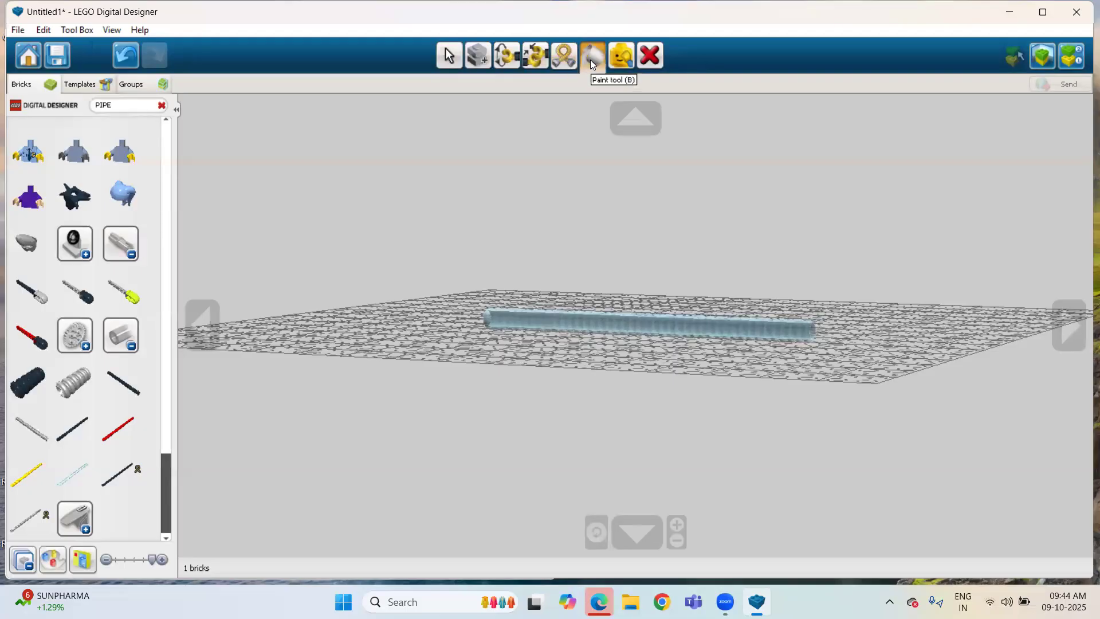
{"action": "left_click", "coordinate": [589, 320]}
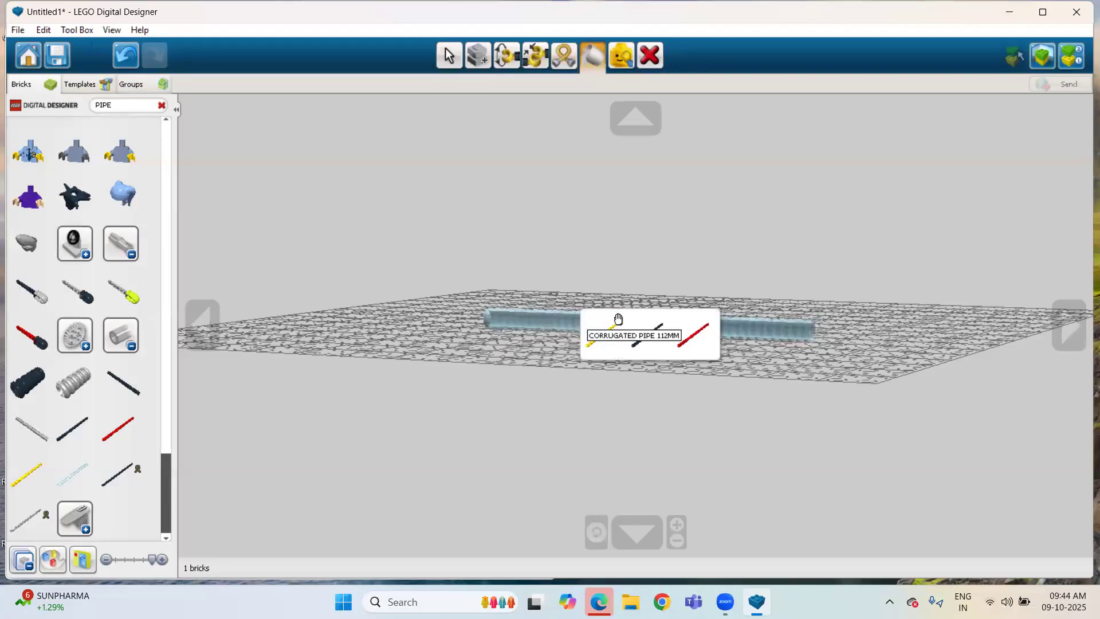
{"action": "left_click", "coordinate": [612, 328]}
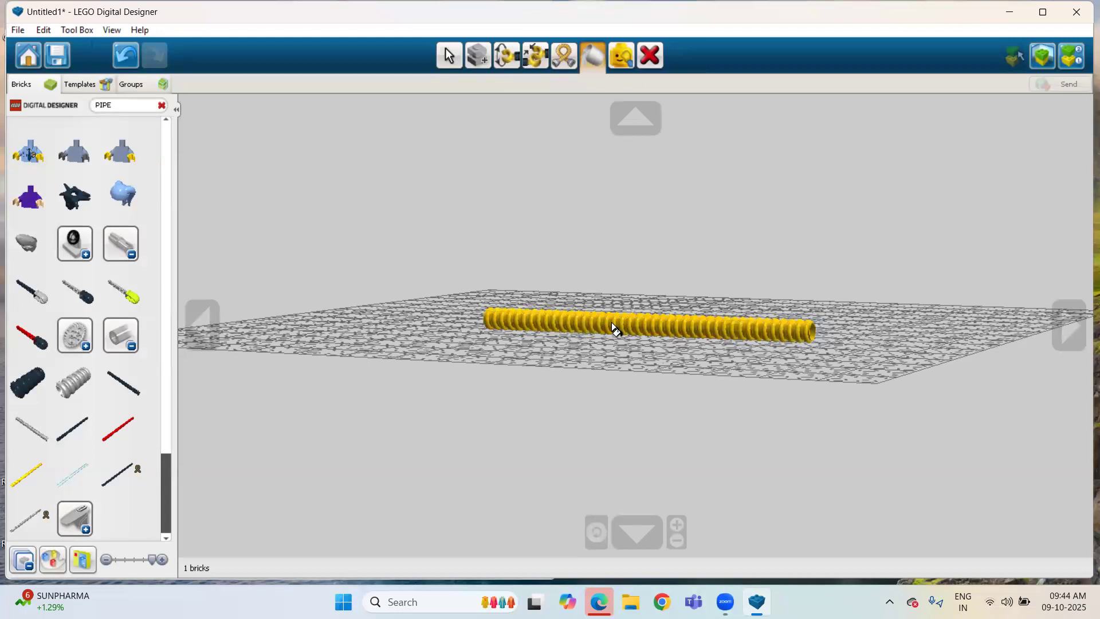
- Try to bend the yellow corrugated pipe with the Flex tool
{"action": "left_click", "coordinate": [561, 58]}
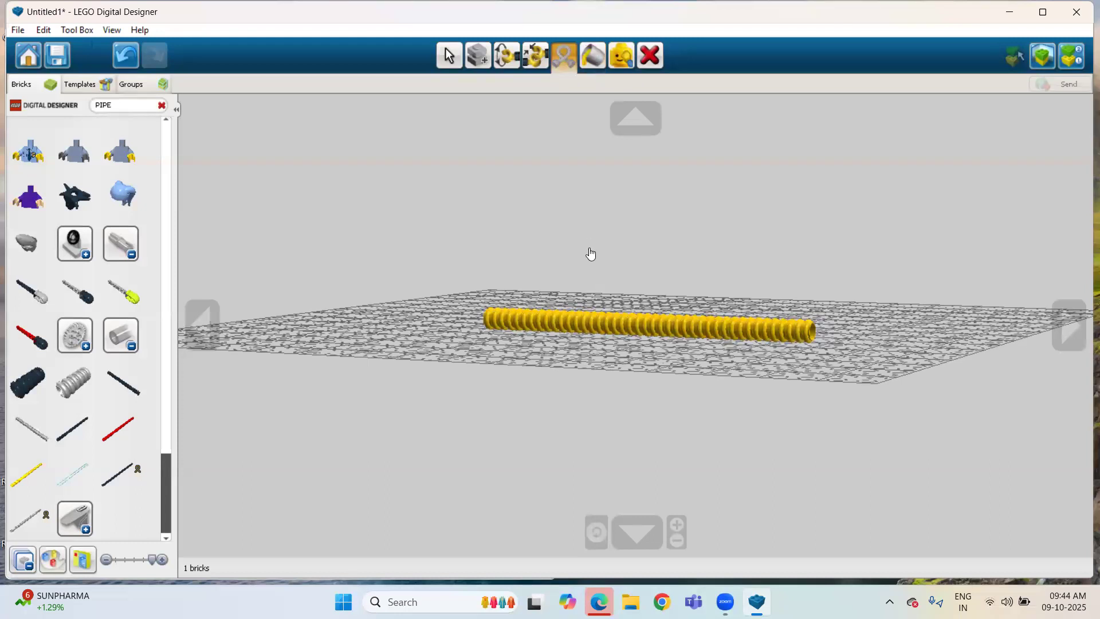
{"action": "left_click", "coordinate": [609, 326]}
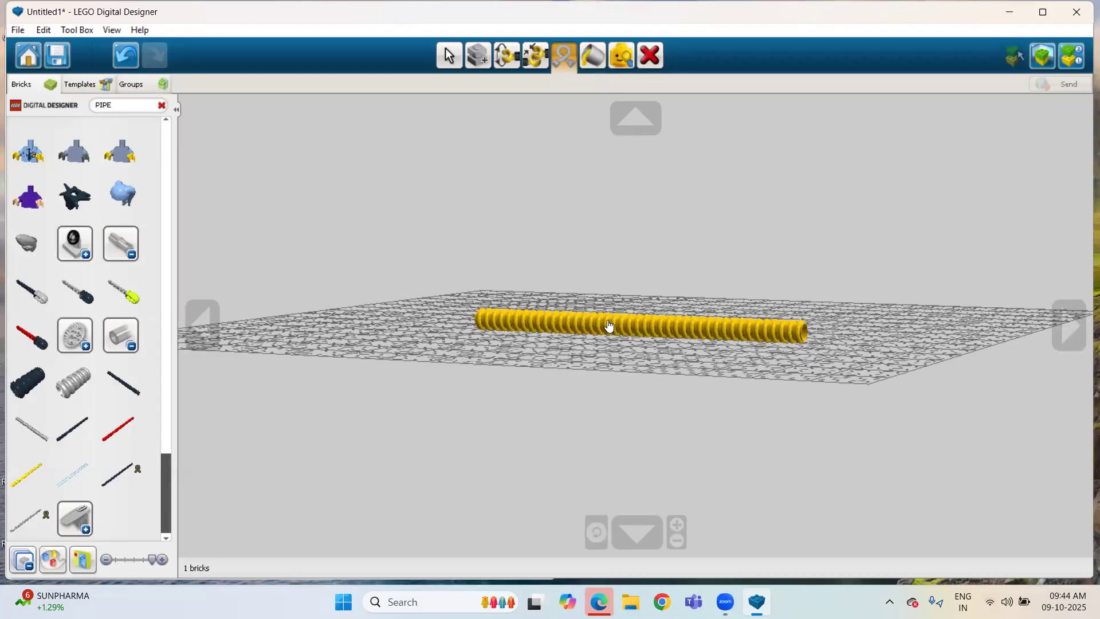
{"action": "right_click_drag", "start_coordinate": [613, 321], "coordinate": [626, 371]}
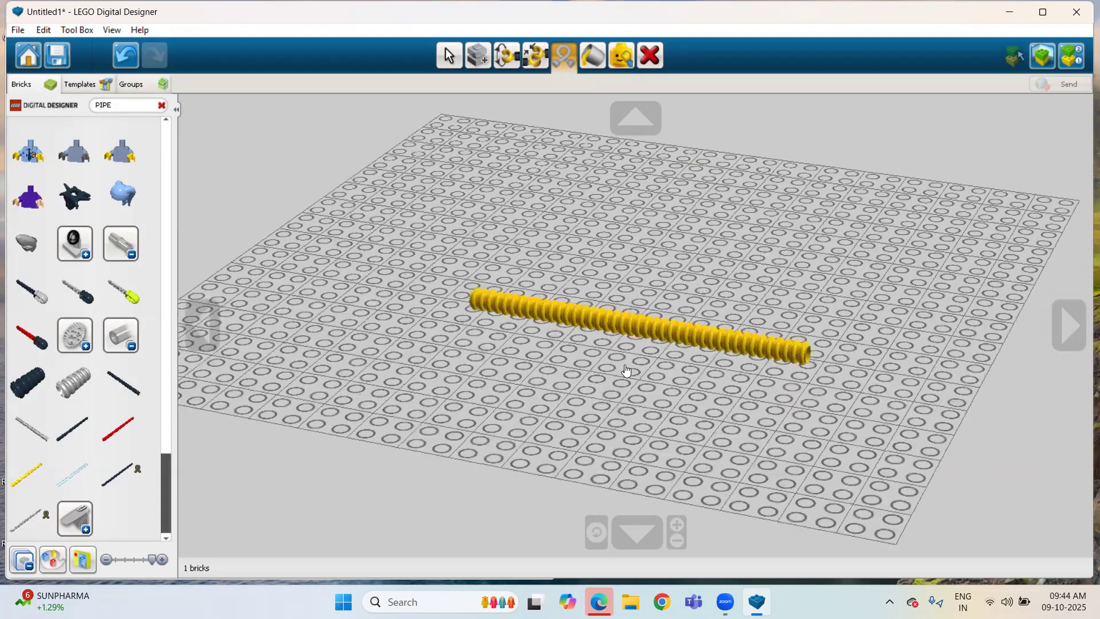
{"action": "scroll", "coordinate": [626, 371], "scroll_direction": "up", "scroll_amount": 4}
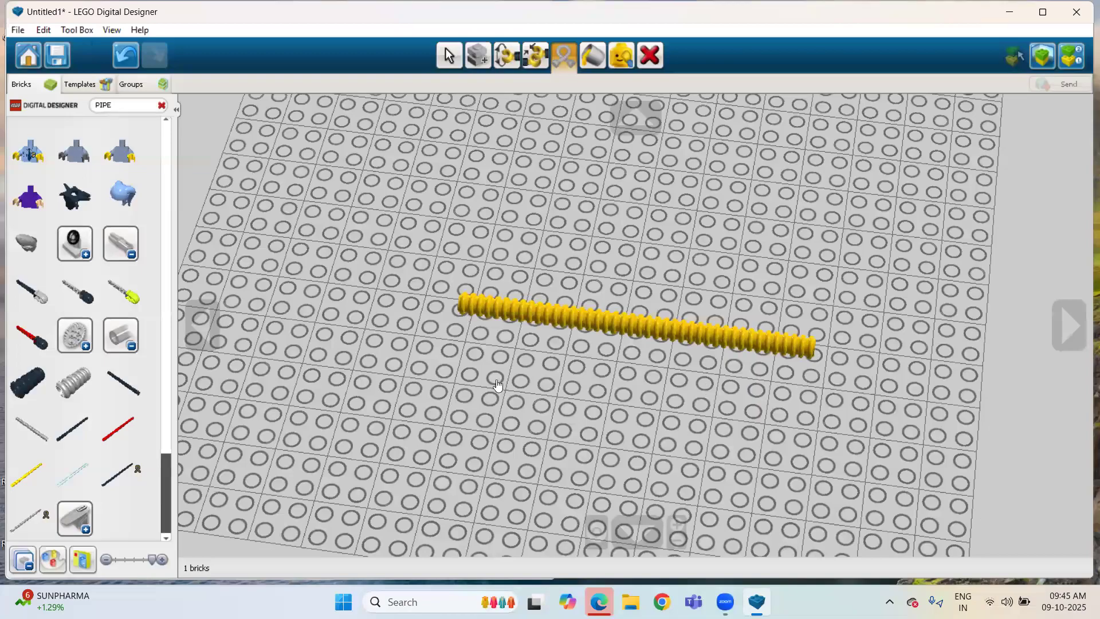
- Place a grey corrugated pipe on the baseplate beside the yellow one and try the Flex tool on it
{"action": "left_click", "coordinate": [33, 427]}
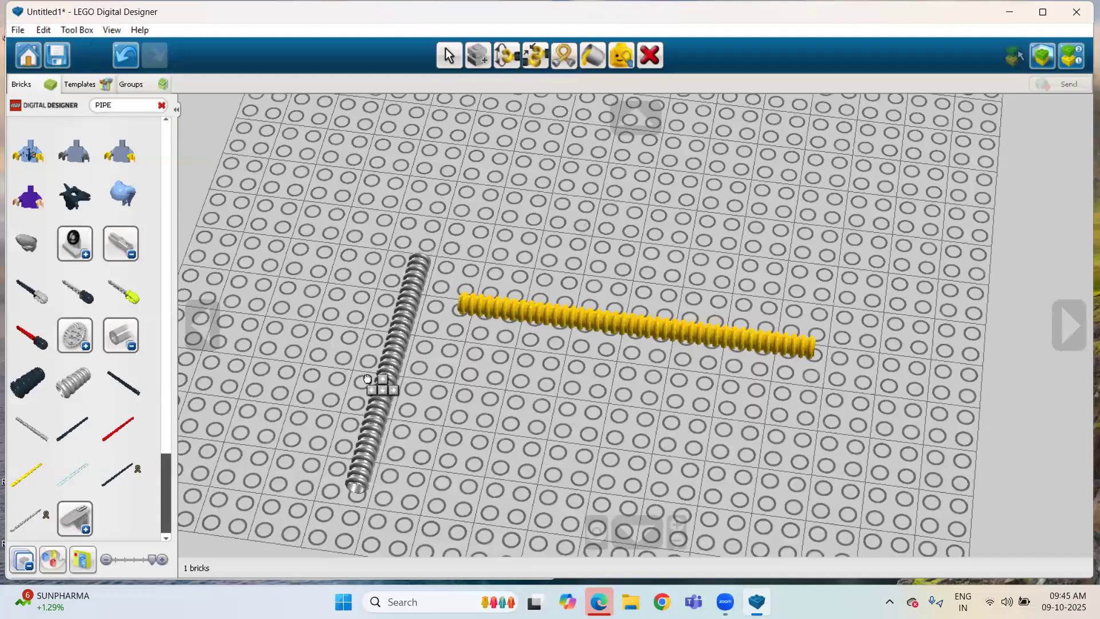
{"action": "left_click", "coordinate": [367, 378]}
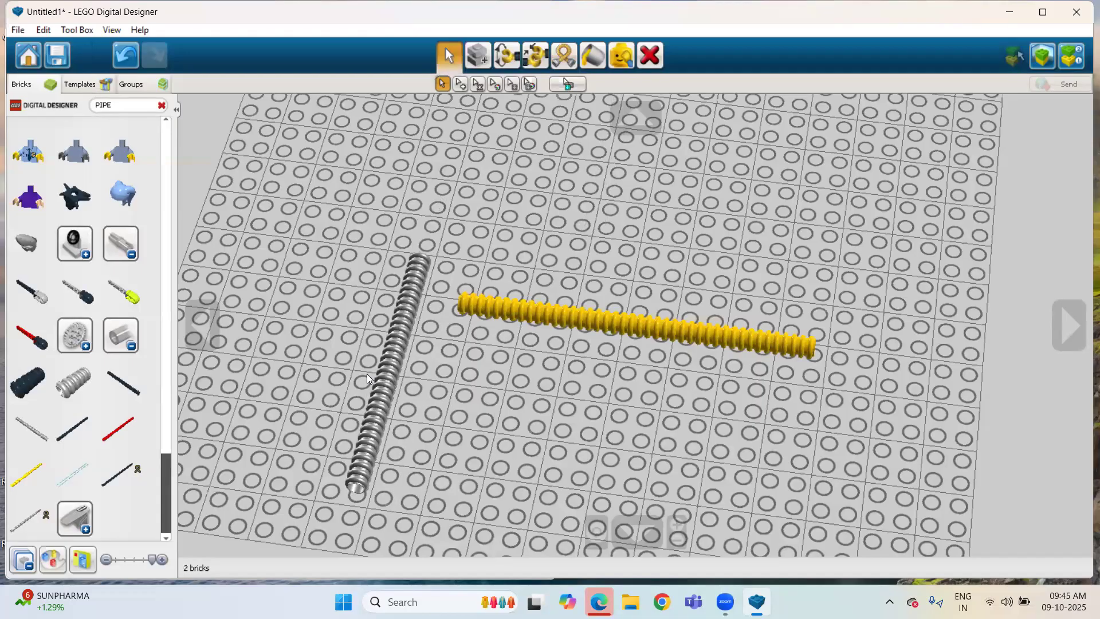
{"action": "left_click", "coordinate": [561, 60]}
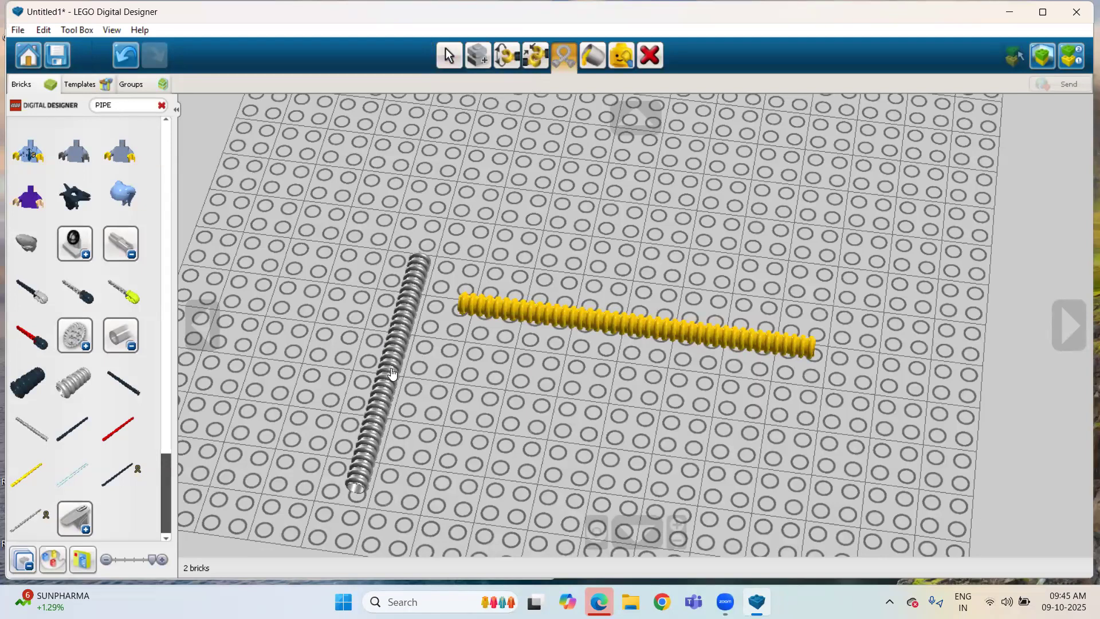
- Pick up the yellow pipe, rotate it until it stands upright, and place it on the baseplate away from the grey pipe
{"action": "left_click", "coordinate": [446, 48]}
{"action": "left_click", "coordinate": [597, 328]}
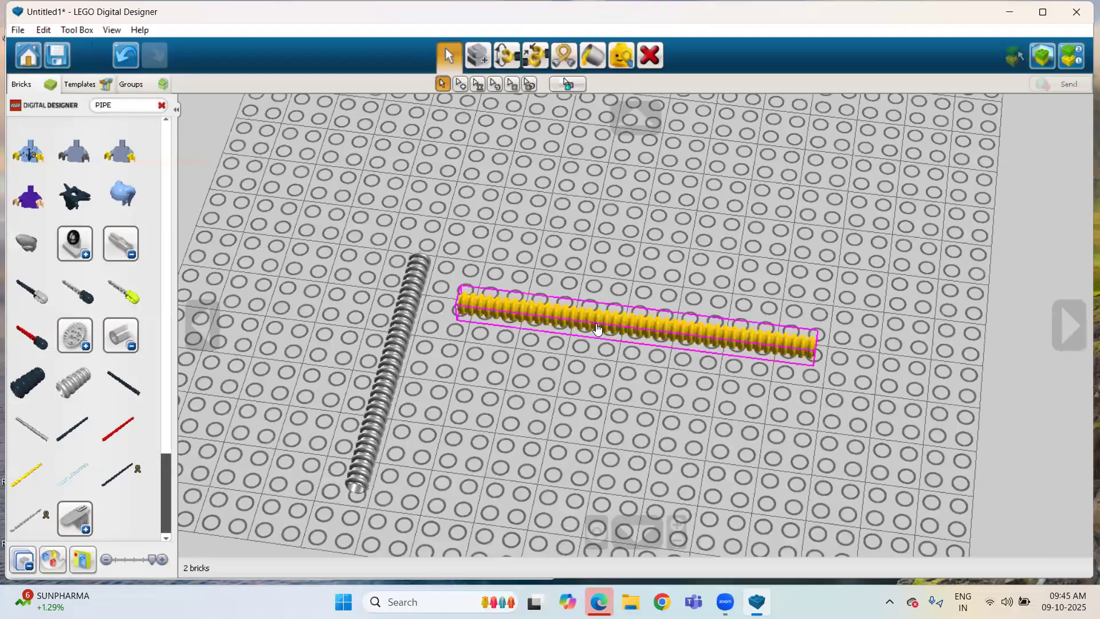
{"action": "left_click_drag", "start_coordinate": [596, 328], "coordinate": [659, 302]}
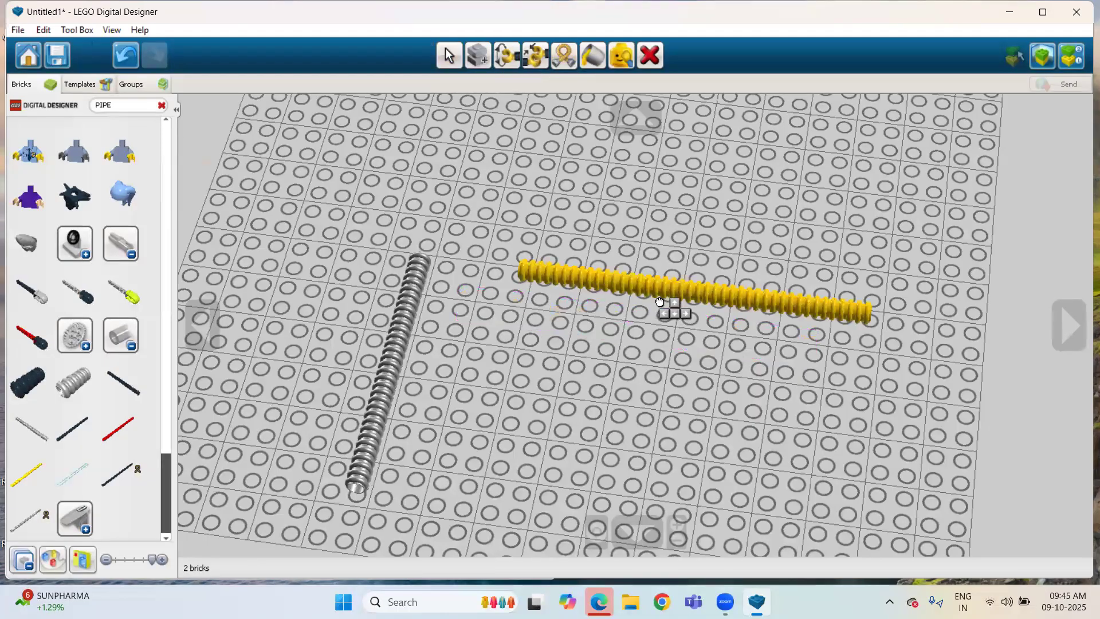
{"action": "key", "text": "Left"}
{"action": "key", "text": "Left"}
{"action": "key", "text": "Left"}
{"action": "key", "text": "Left"}
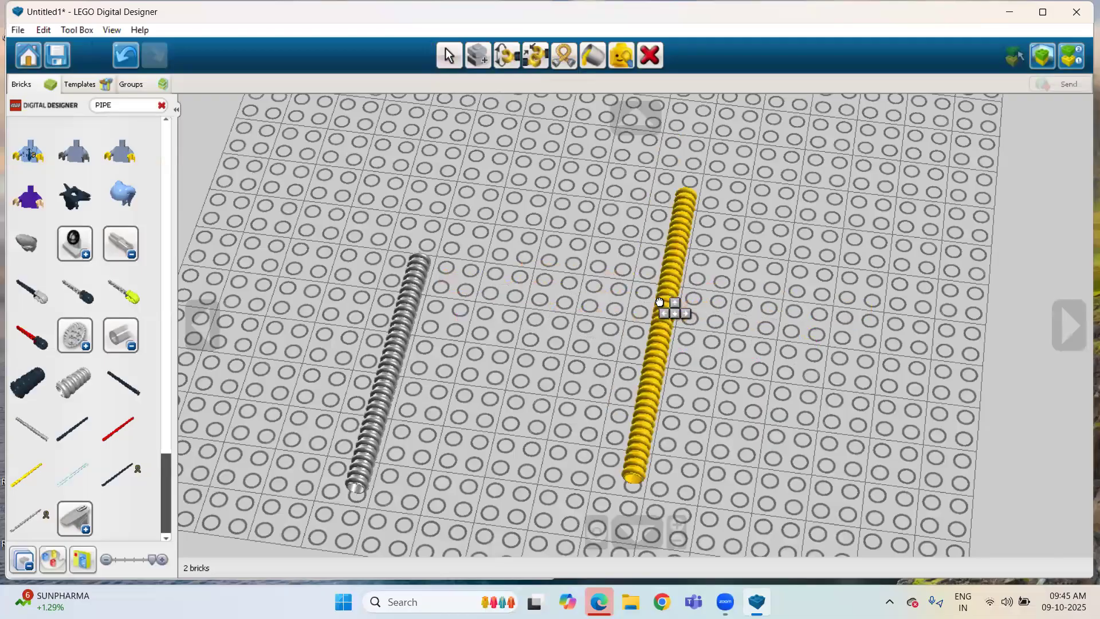
{"action": "key", "text": "Left"}
{"action": "key", "text": "Left"}
{"action": "key", "text": "Left"}
{"action": "key", "text": "Left"}
{"action": "key", "text": "Left"}
{"action": "key", "text": "Left"}
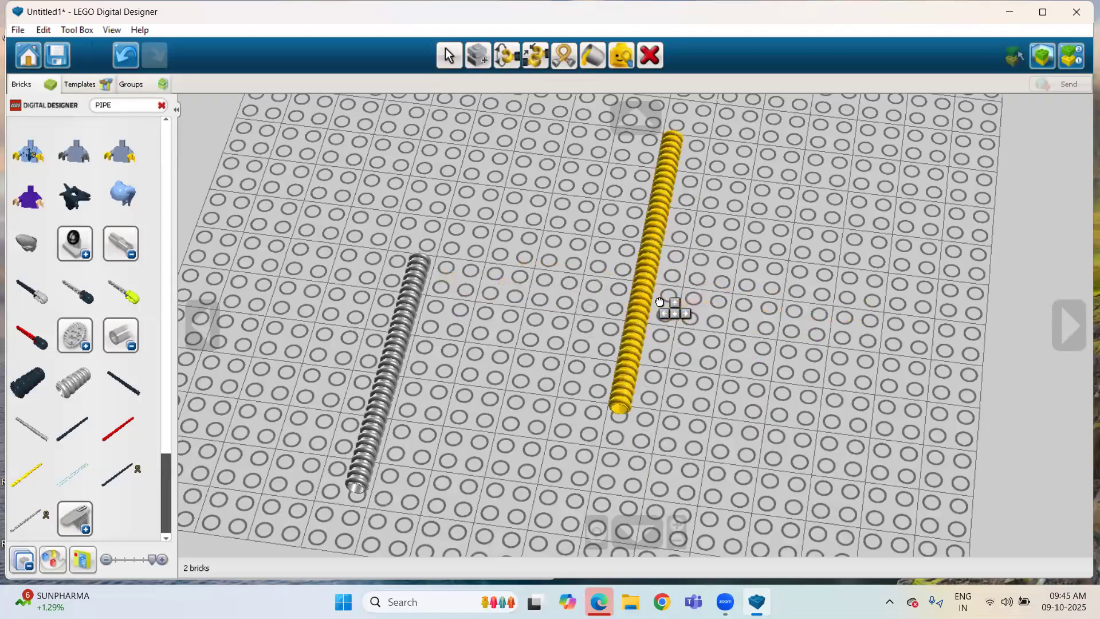
{"action": "key", "text": "Left"}
{"action": "key", "text": "Left"}
{"action": "key", "text": "Left"}
{"action": "key", "text": "Left"}
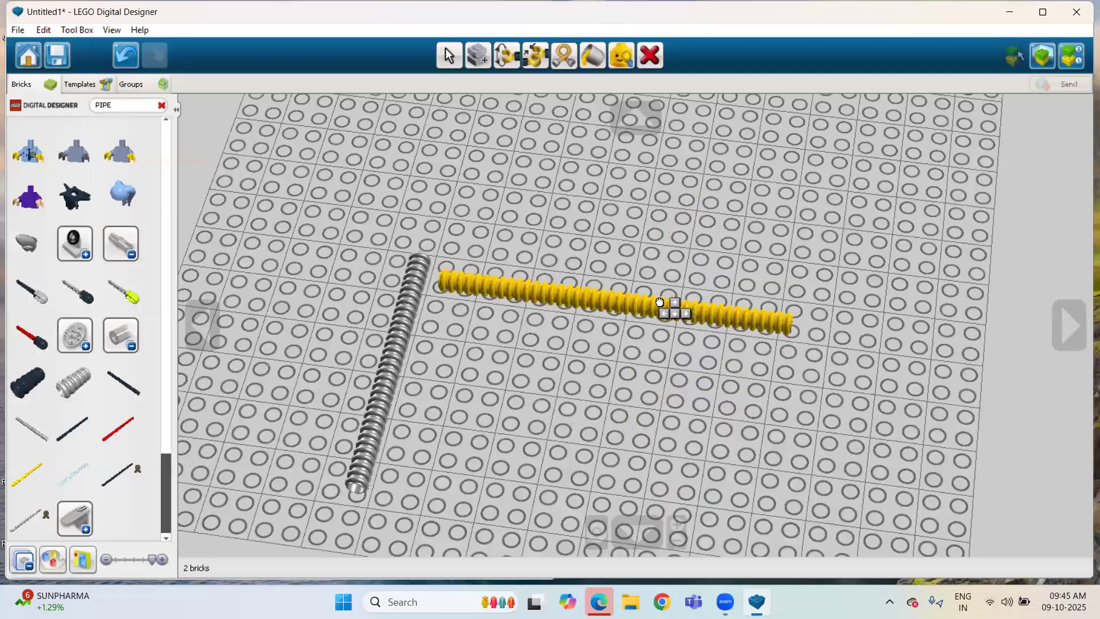
{"action": "key", "text": "Left"}
{"action": "key", "text": "Left"}
{"action": "key", "text": "Left"}
{"action": "key", "text": "Left"}
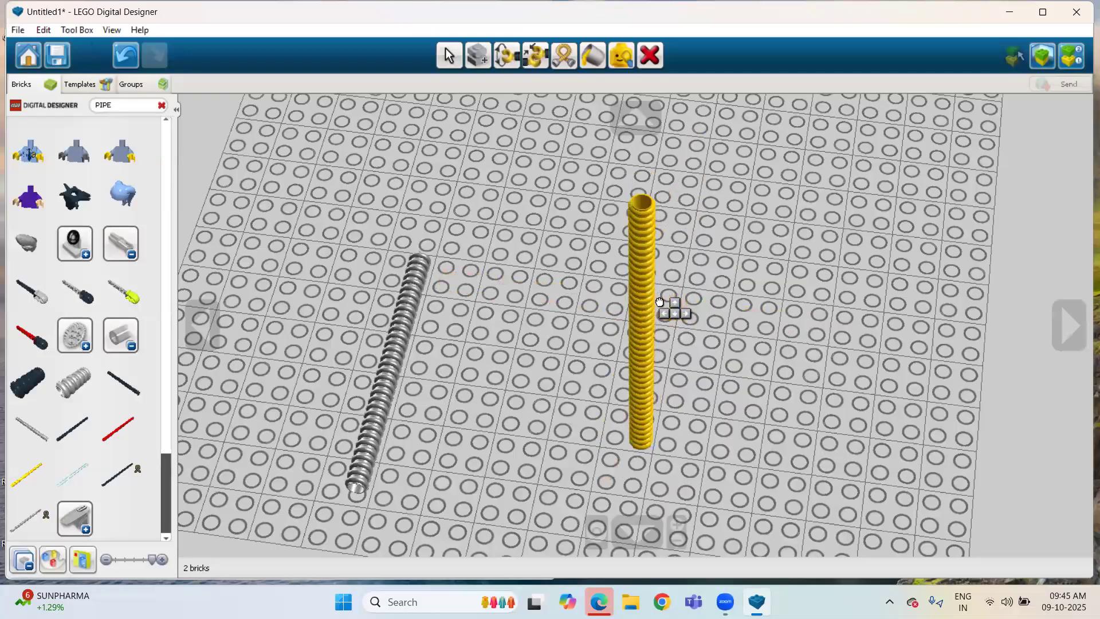
{"action": "key", "text": "Left"}
{"action": "left_click", "coordinate": [659, 302]}
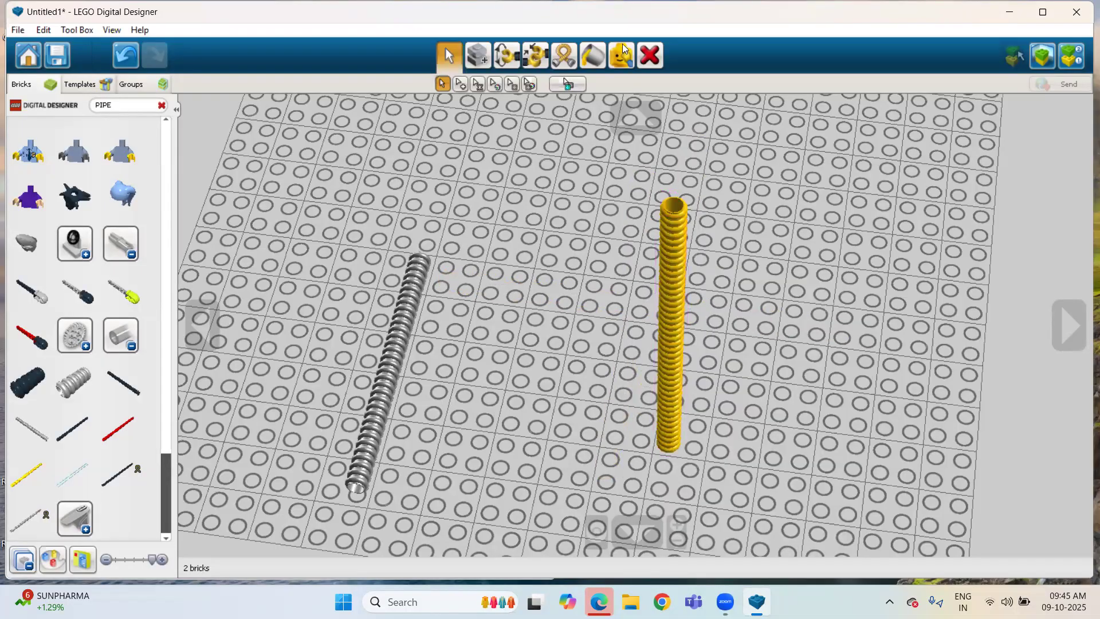
- Try to bend the upright yellow pipe with the Flex tool
{"action": "left_click", "coordinate": [568, 54]}
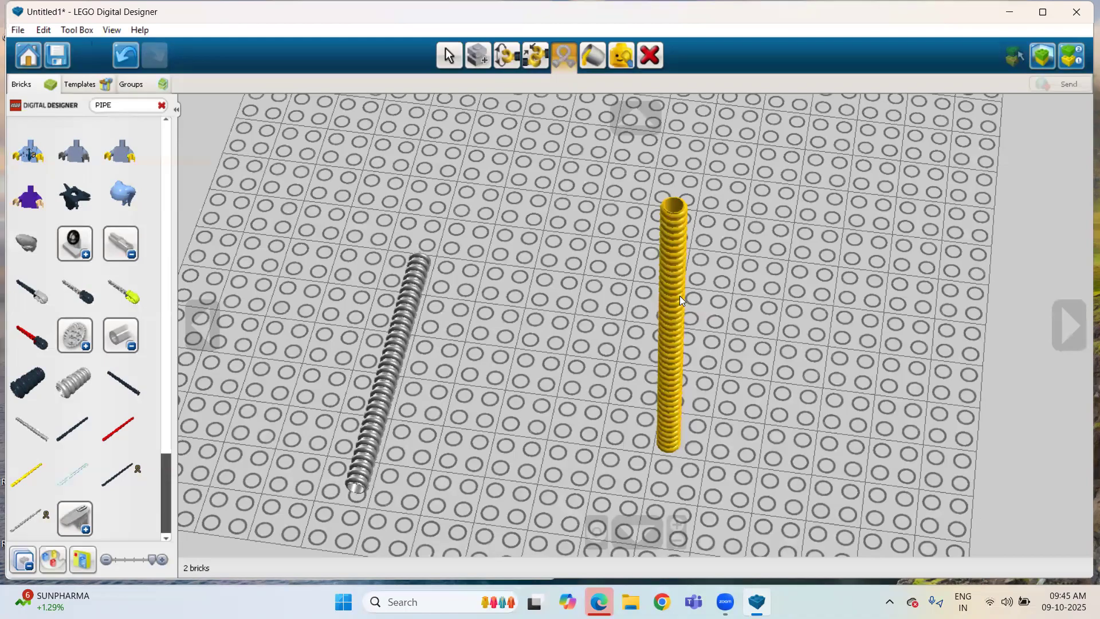
{"action": "right_click_drag", "start_coordinate": [674, 218], "coordinate": [535, 230]}
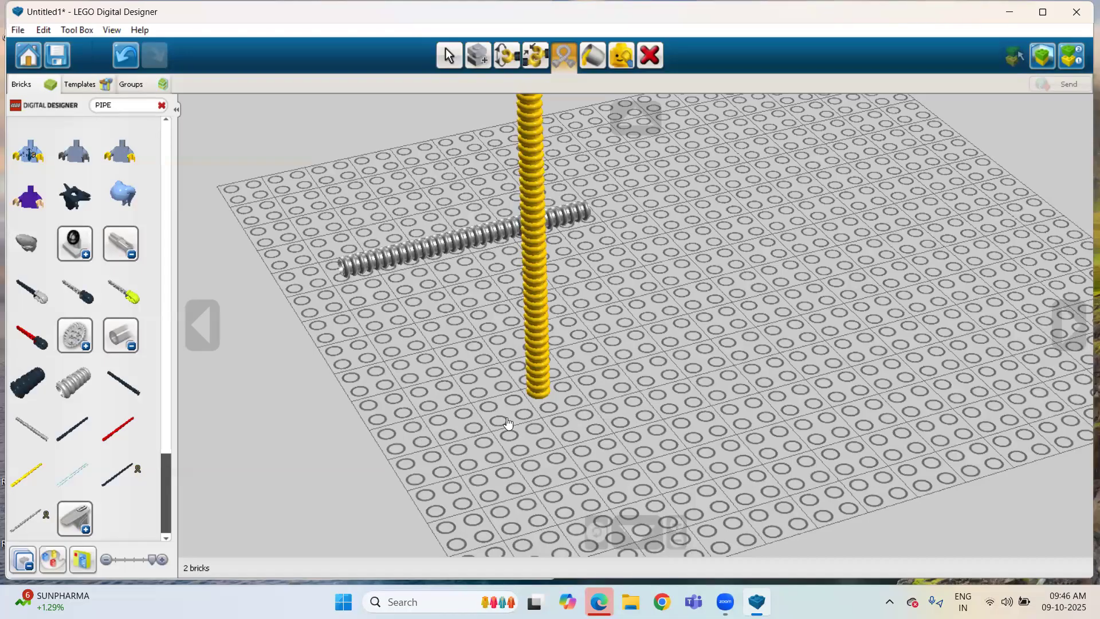
{"action": "left_click", "coordinate": [552, 56]}
{"action": "left_click", "coordinate": [436, 149]}
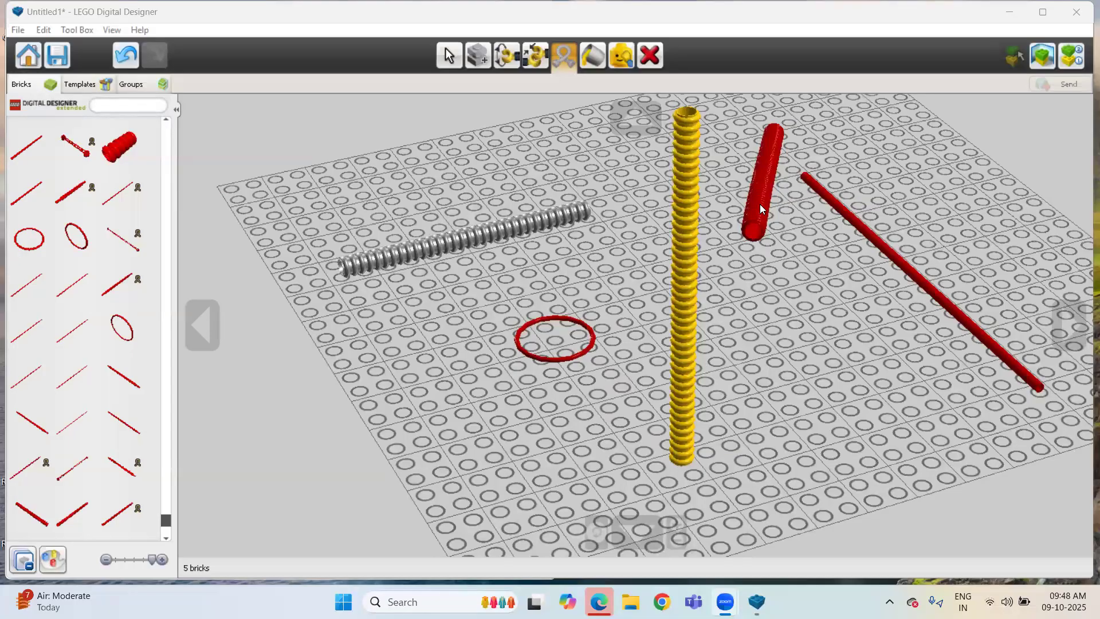
- Flex the thick red corrugated tube by its free end until it lies across the long thin red tube
{"action": "left_click_drag", "start_coordinate": [755, 225], "coordinate": [476, 390]}
{"action": "left_click_drag", "start_coordinate": [288, 431], "coordinate": [987, 256]}
{"action": "left_click", "coordinate": [987, 256]}
{"action": "left_click", "coordinate": [986, 256]}
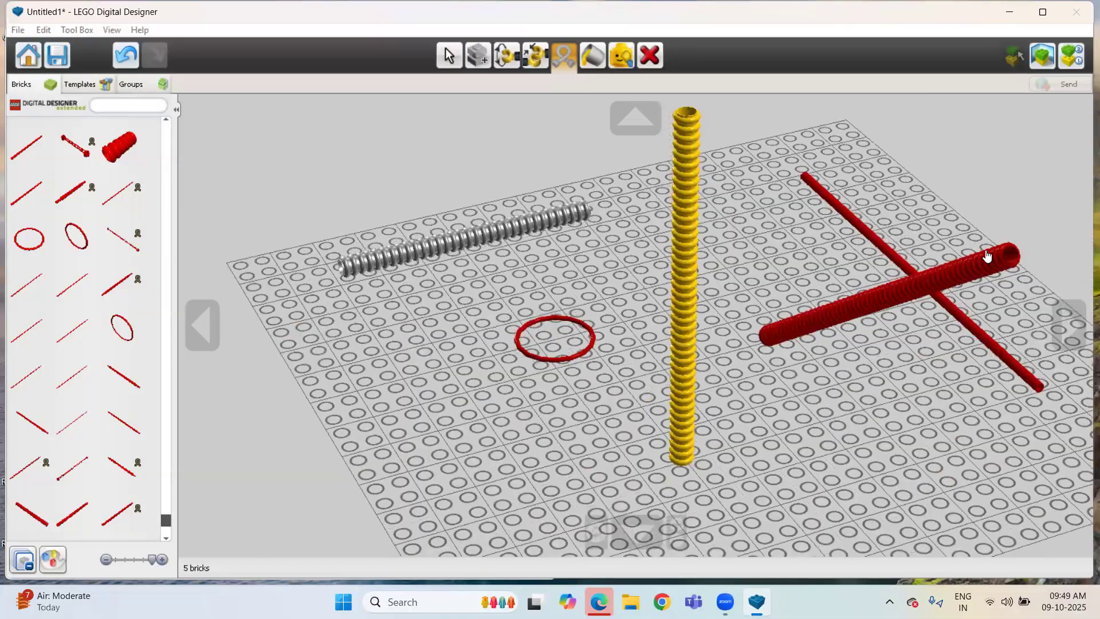
{"action": "left_click", "coordinate": [986, 280]}
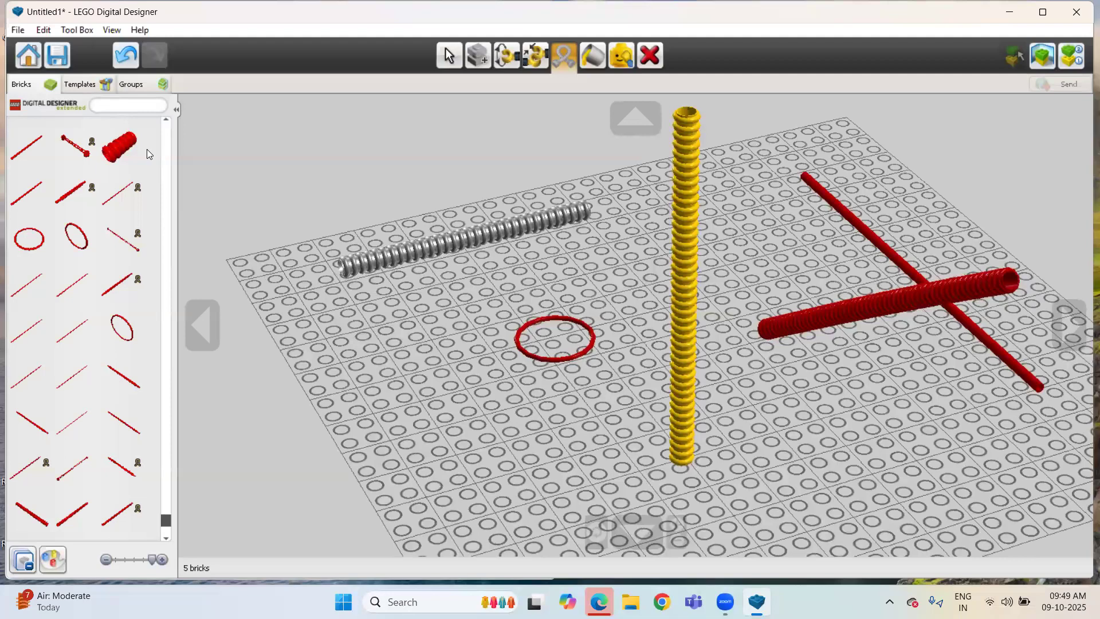
- Search the LDD Extended parts for BRICK and look through the basic bricks group
{"action": "type", "text": "BRICK"}
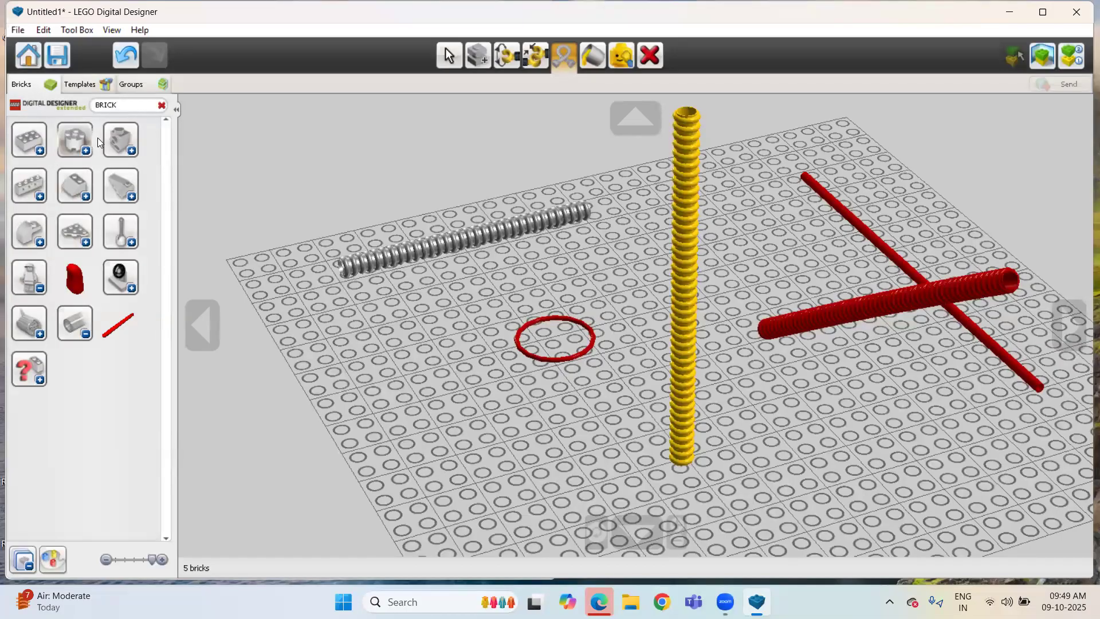
{"action": "left_click", "coordinate": [38, 146]}
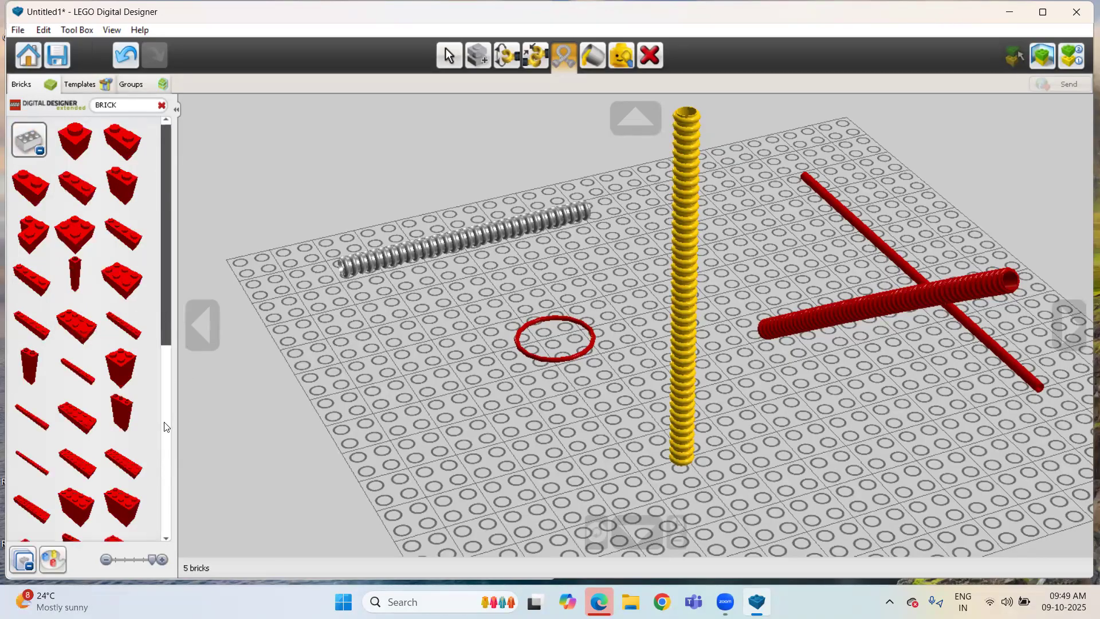
{"action": "scroll", "coordinate": [165, 427], "scroll_direction": "down", "scroll_amount": 3}
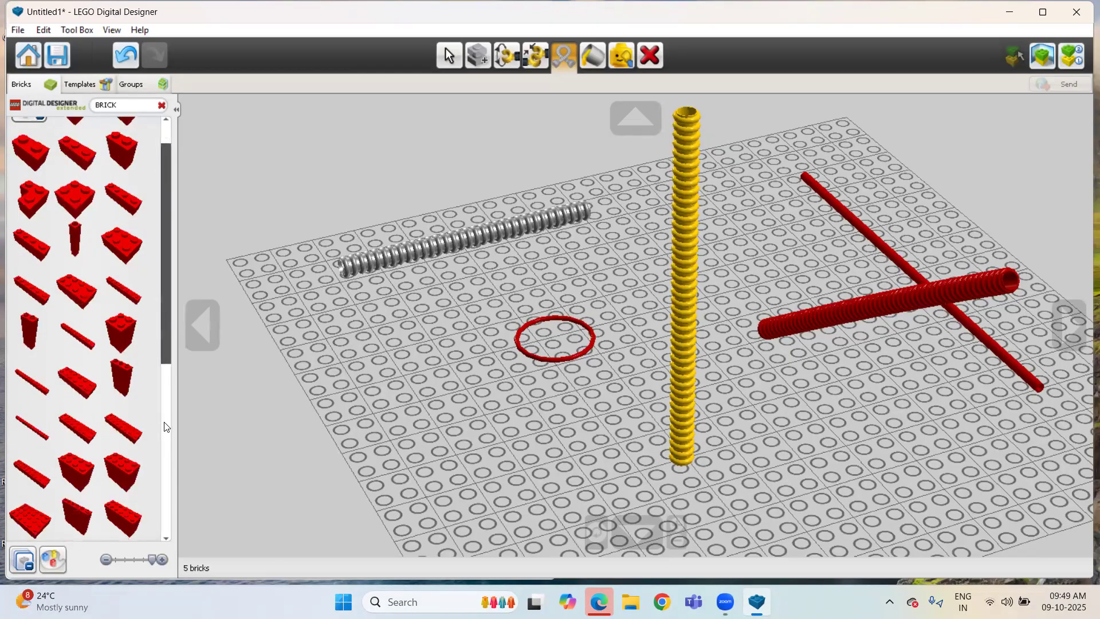
- Switch the model to the LEGO MINDSTORMS theme
{"action": "left_click", "coordinate": [107, 29]}
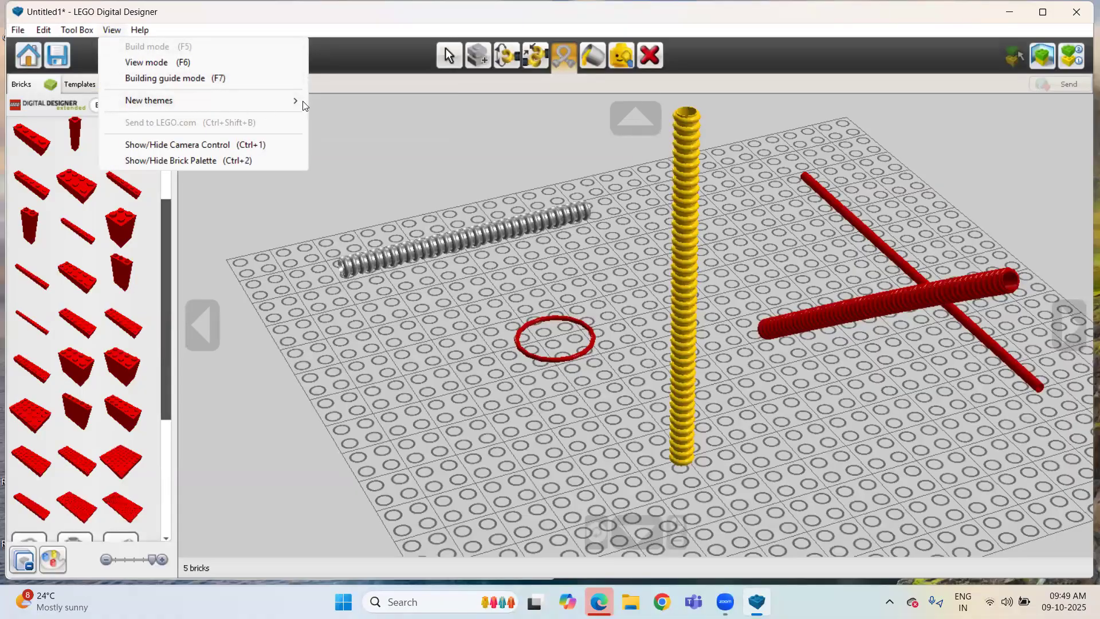
{"action": "mouse_move", "coordinate": [297, 102]}
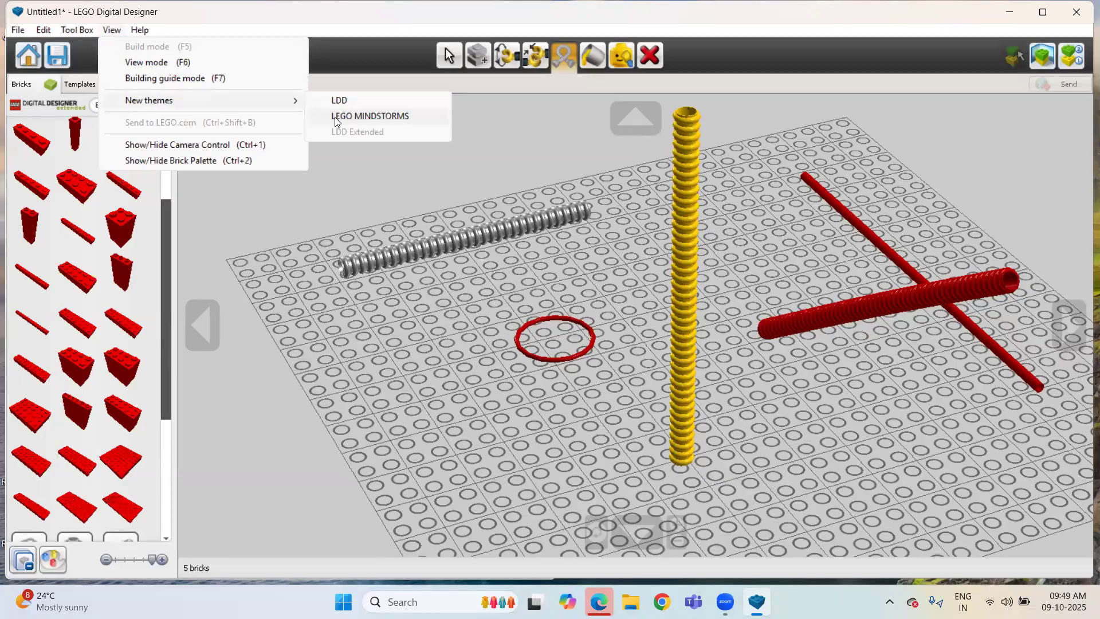
{"action": "left_click", "coordinate": [336, 117]}
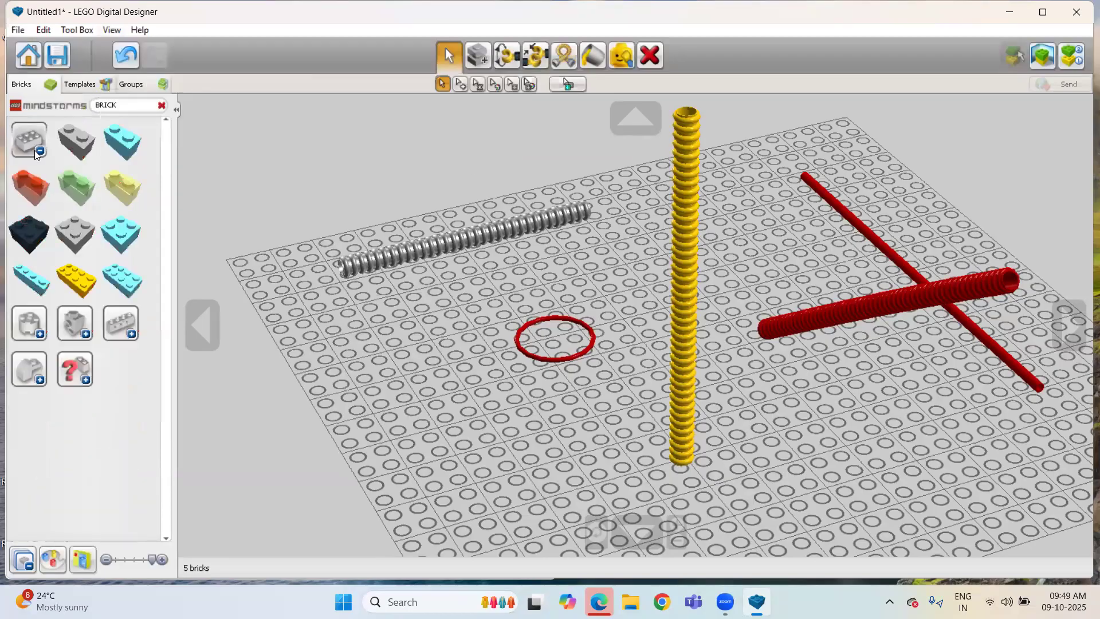
- Collapse the basic bricks group and expand the group of Technic bricks with holes
{"action": "left_click", "coordinate": [127, 324]}
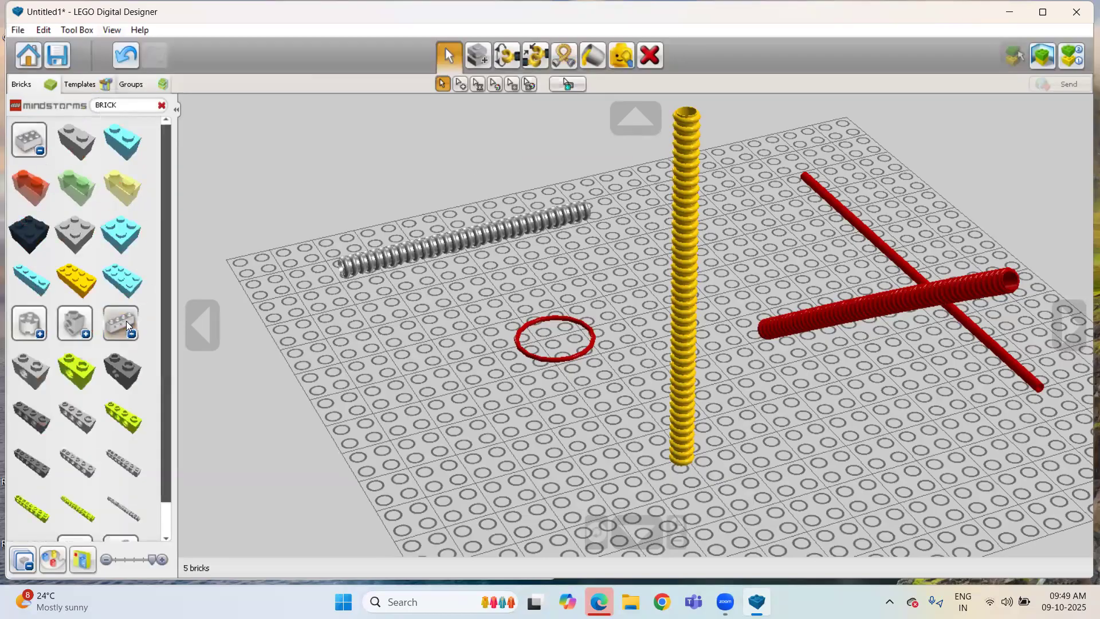
{"action": "left_click", "coordinate": [30, 138]}
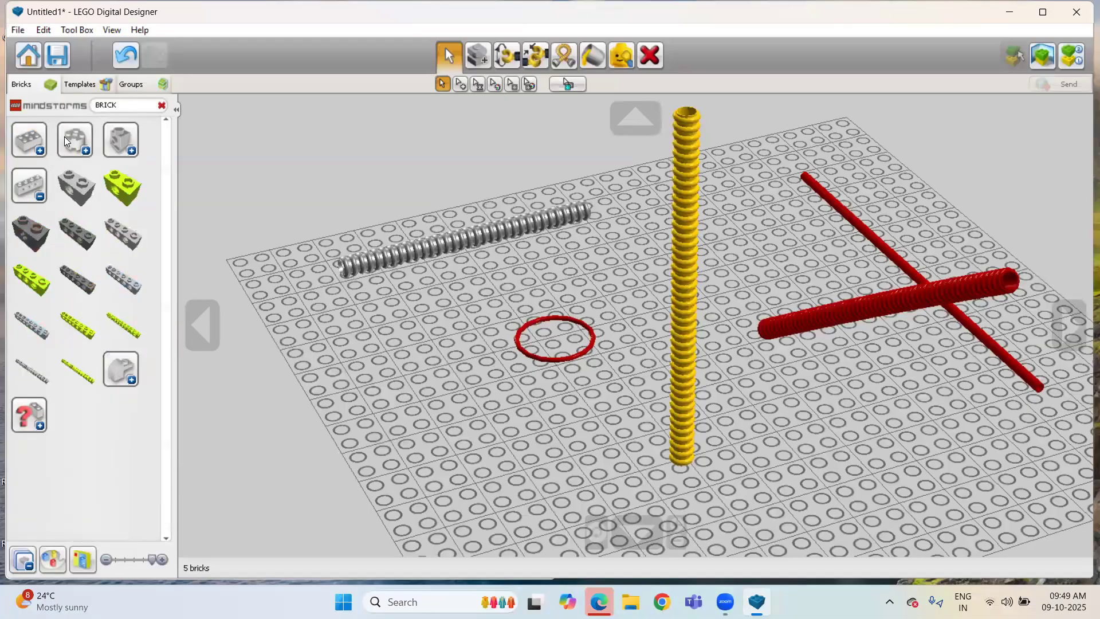
{"action": "left_click", "coordinate": [36, 189]}
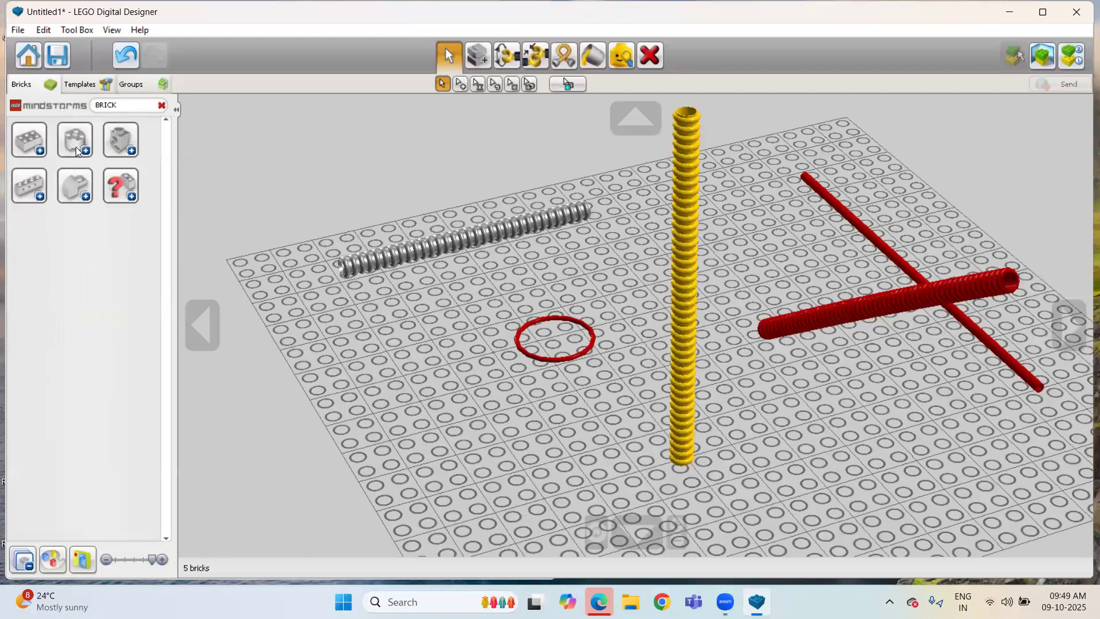
{"action": "left_click", "coordinate": [23, 185]}
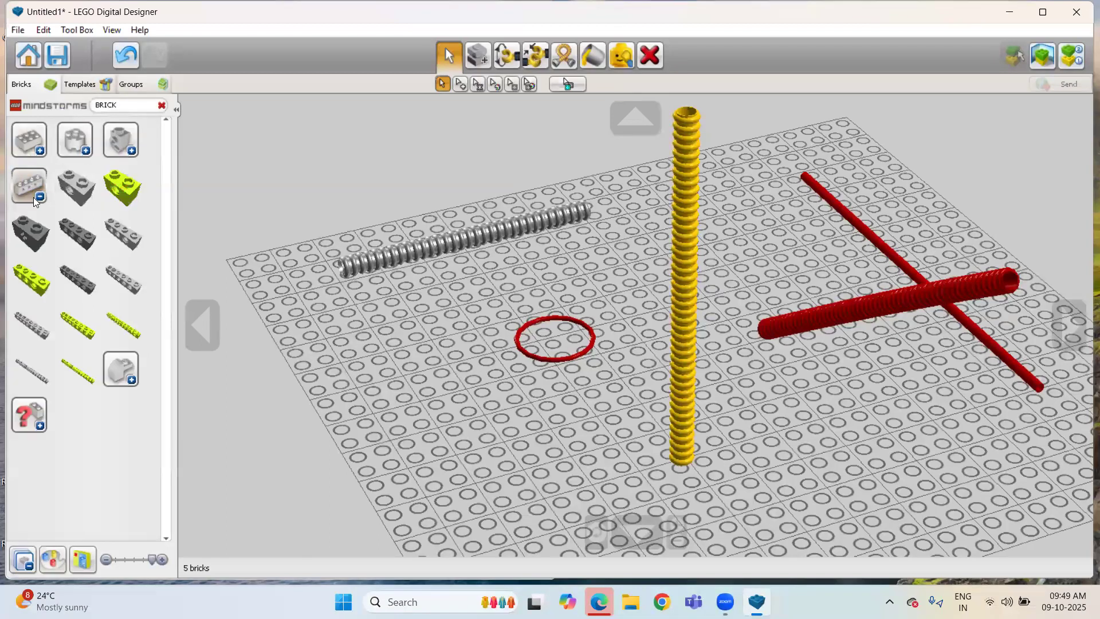
- Place a Technic Brick 1x8 on the baseplate between the grey corrugated pipe and the red ring
{"action": "left_click", "coordinate": [33, 331]}
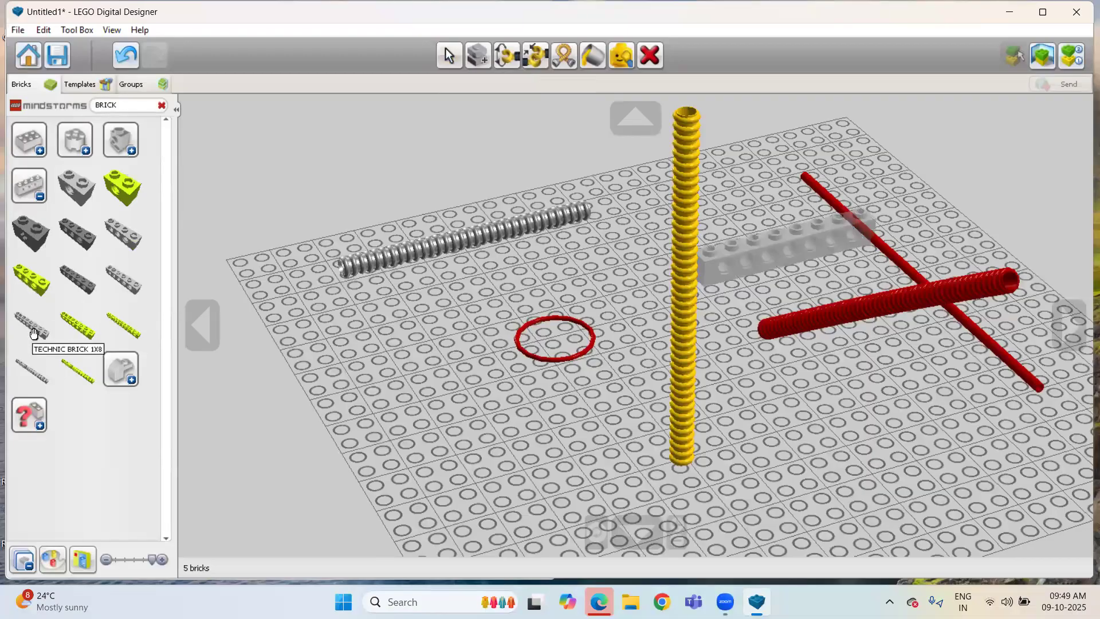
{"action": "left_click", "coordinate": [406, 348]}
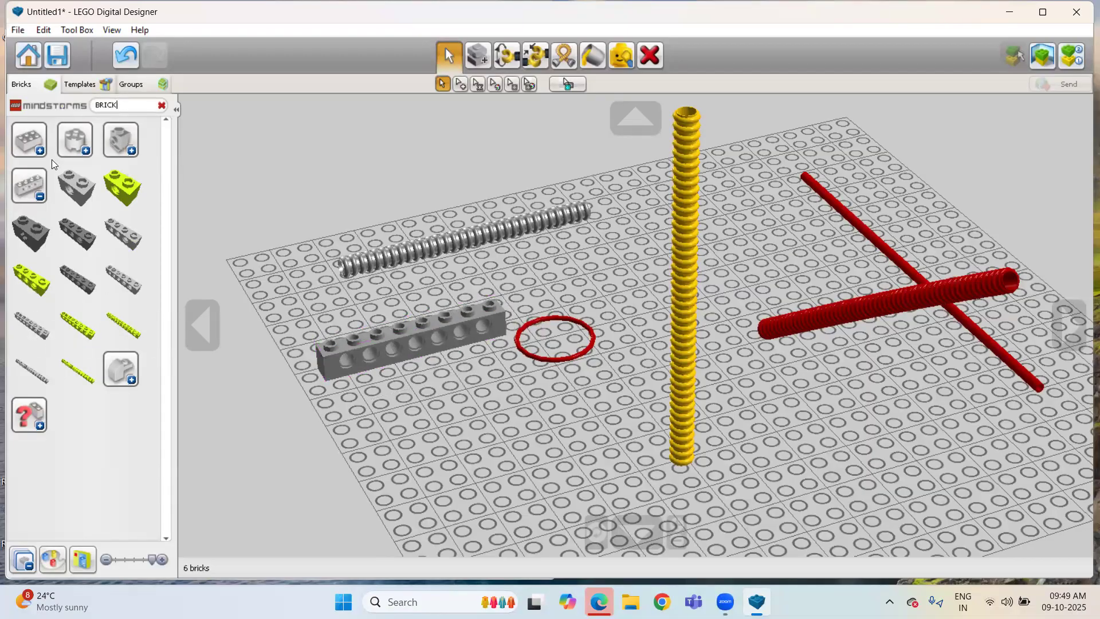
- Search the bricks for CONNECT and insert a Connector Peg W. Friction into each end hole of the Technic brick
{"action": "key", "text": "BackSpace"}
{"action": "key", "text": "BackSpace"}
{"action": "key", "text": "BackSpace"}
{"action": "key", "text": "BackSpace"}
{"action": "key", "text": "BackSpace"}
{"action": "type", "text": "CONNECT"}
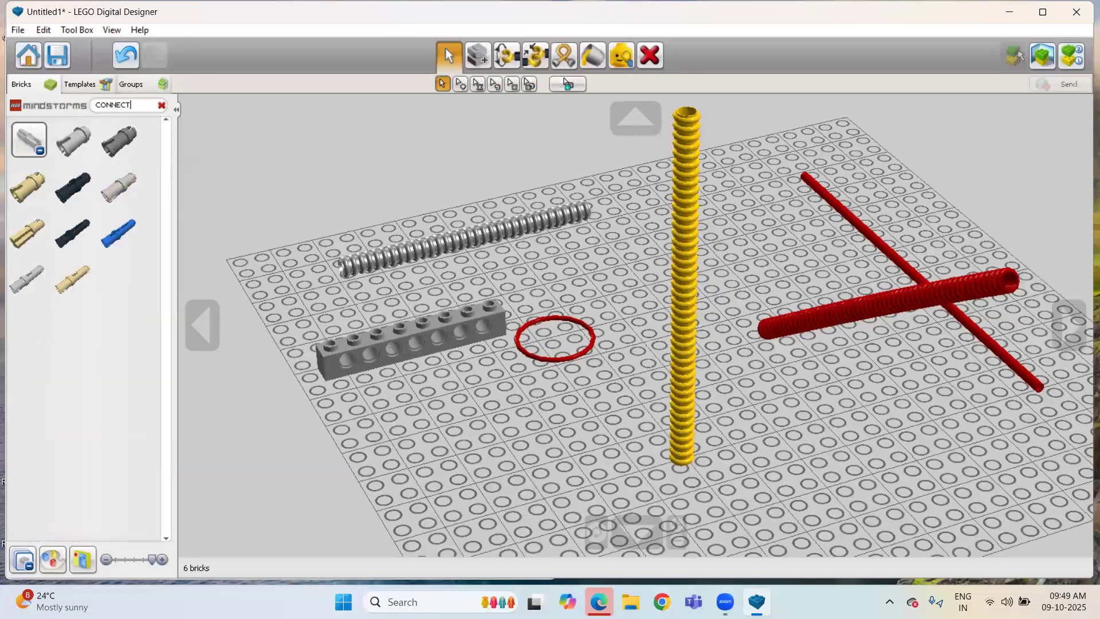
{"action": "left_click", "coordinate": [68, 197]}
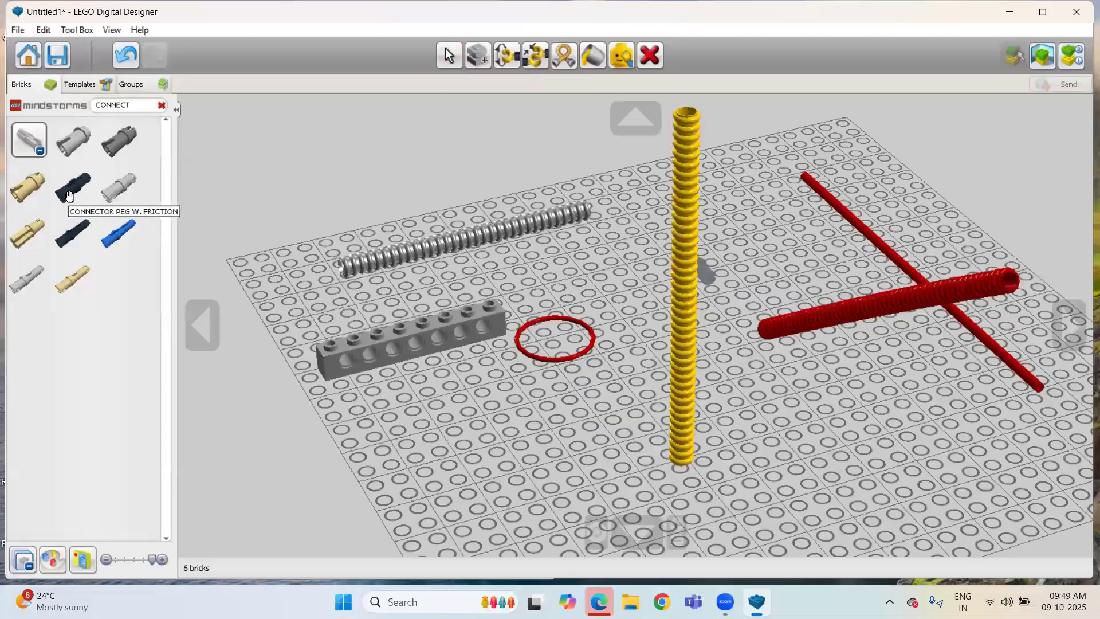
{"action": "left_click", "coordinate": [326, 393]}
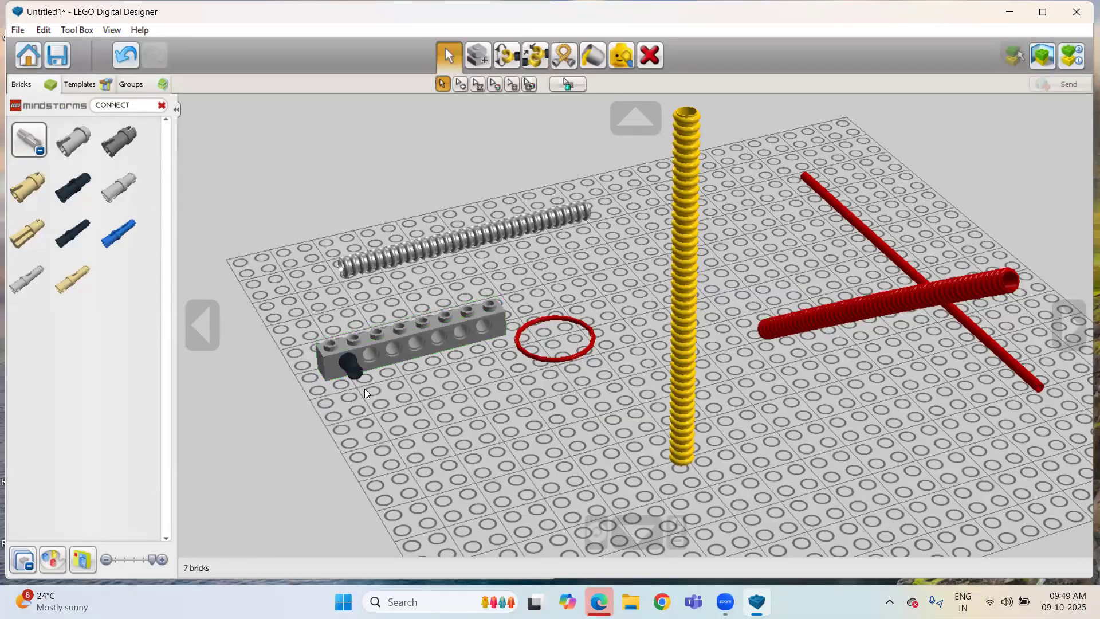
{"action": "left_click", "coordinate": [73, 194]}
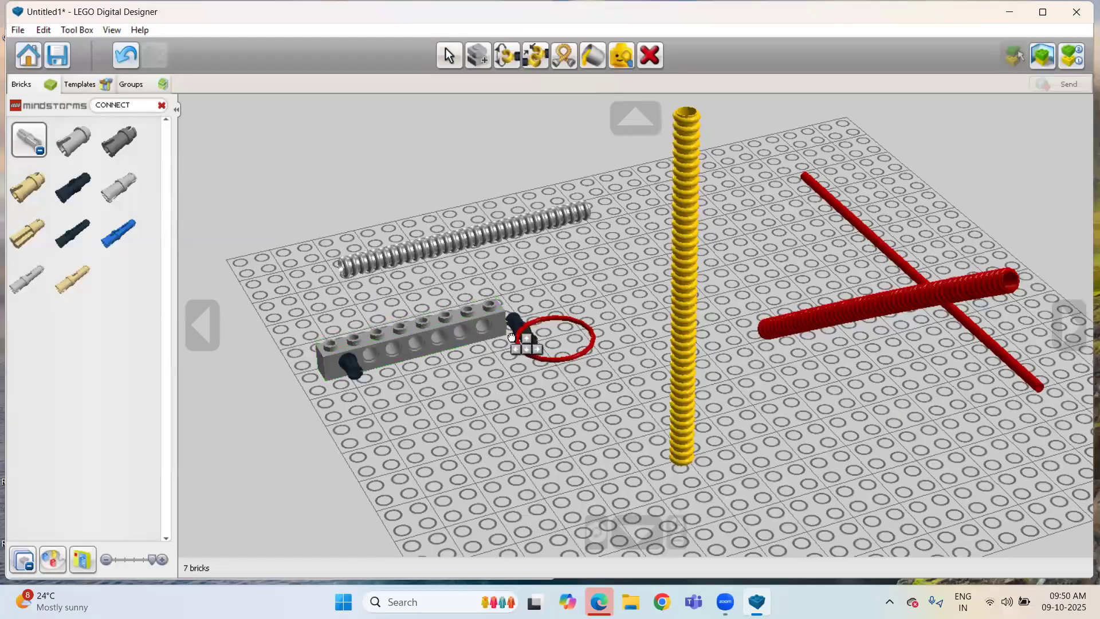
{"action": "left_click", "coordinate": [490, 344]}
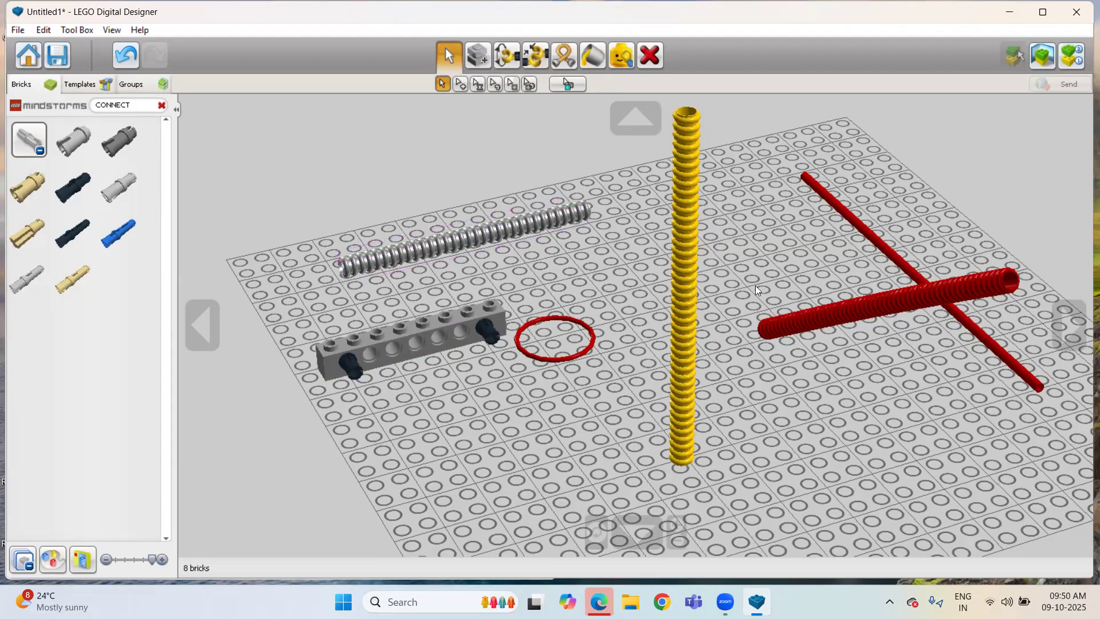
- Rotate the thick red corrugated tube and attach one end to the connector peg nearest the red ring
{"action": "left_click_drag", "start_coordinate": [830, 315], "coordinate": [541, 374]}
{"action": "key", "text": "Right"}
{"action": "key", "text": "Right"}
{"action": "key", "text": "Right"}
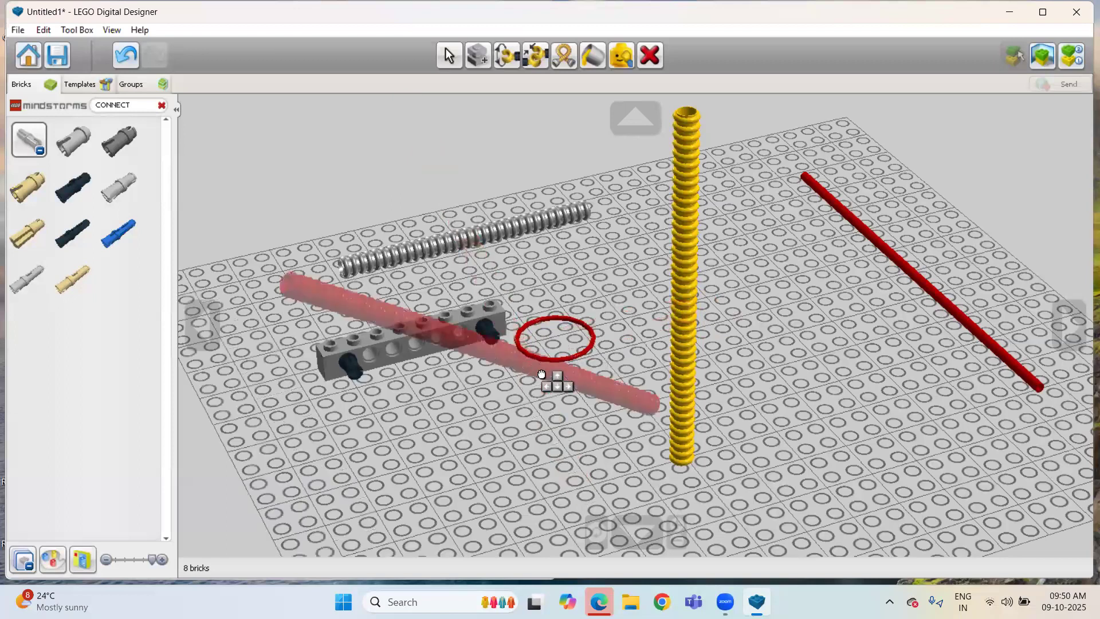
{"action": "key", "text": "Right"}
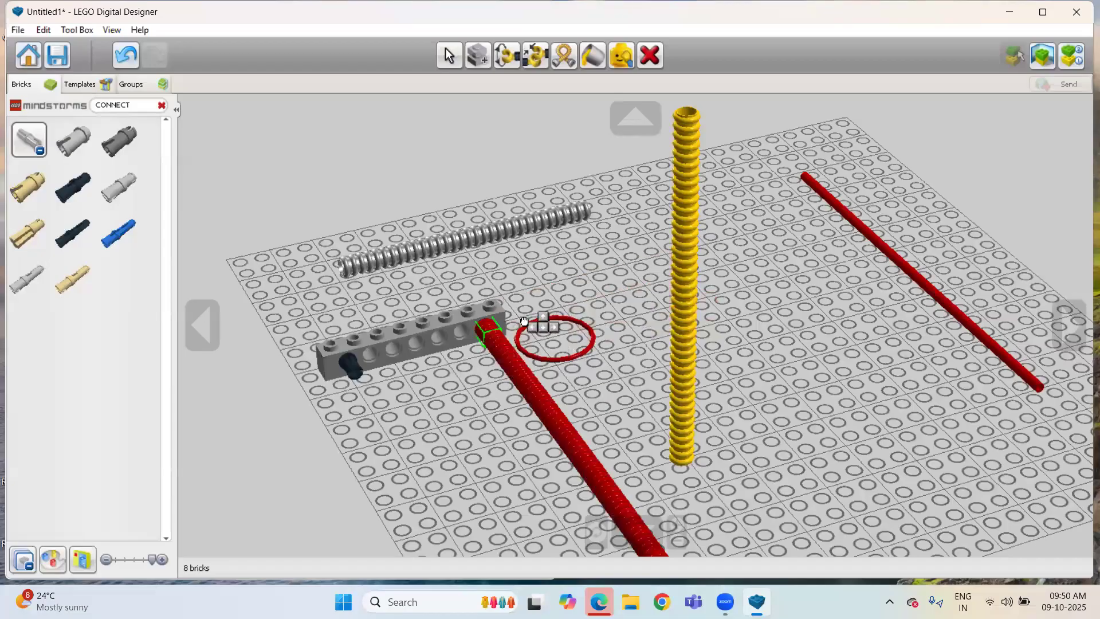
{"action": "left_click", "coordinate": [530, 324]}
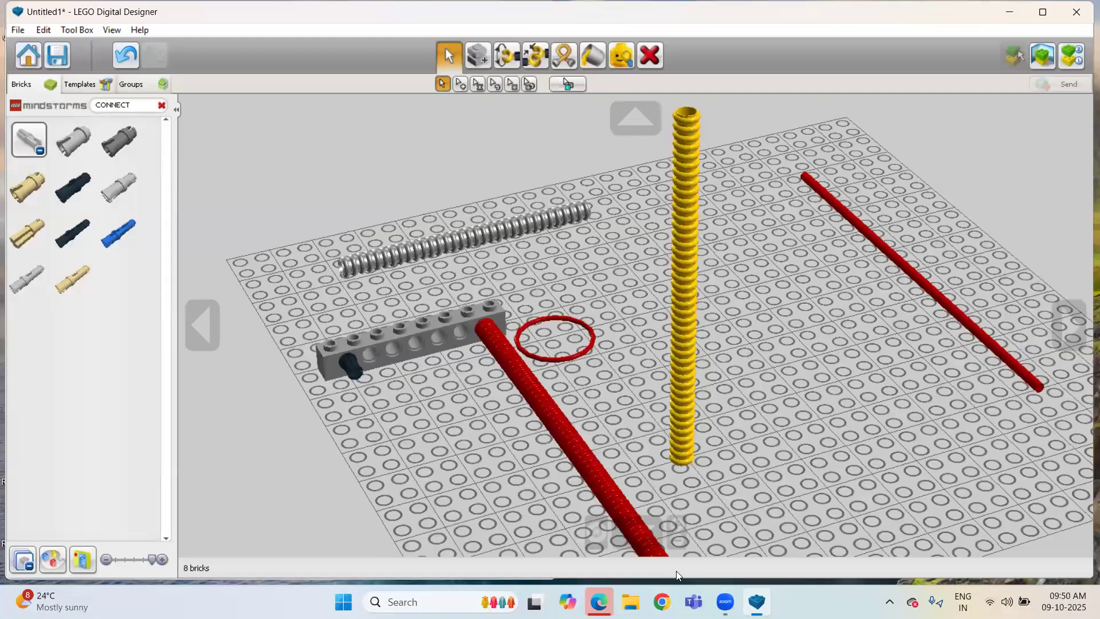
- Flex the thick red tube by its free end into a loop reaching the other connector peg on the Technic brick
{"action": "left_click", "coordinate": [677, 542]}
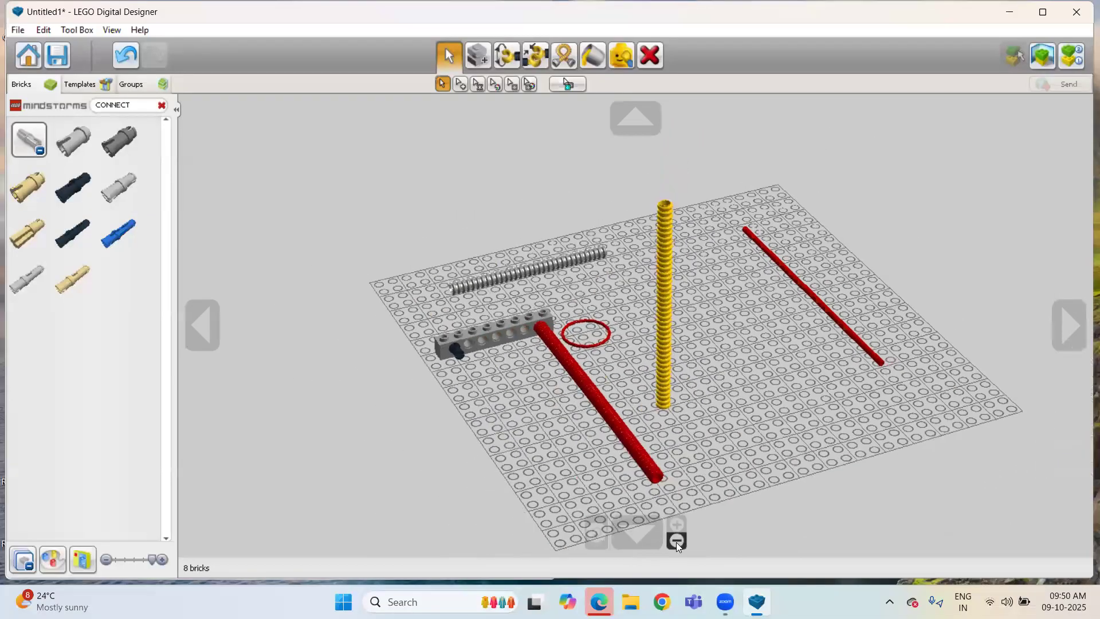
{"action": "left_click", "coordinate": [565, 55]}
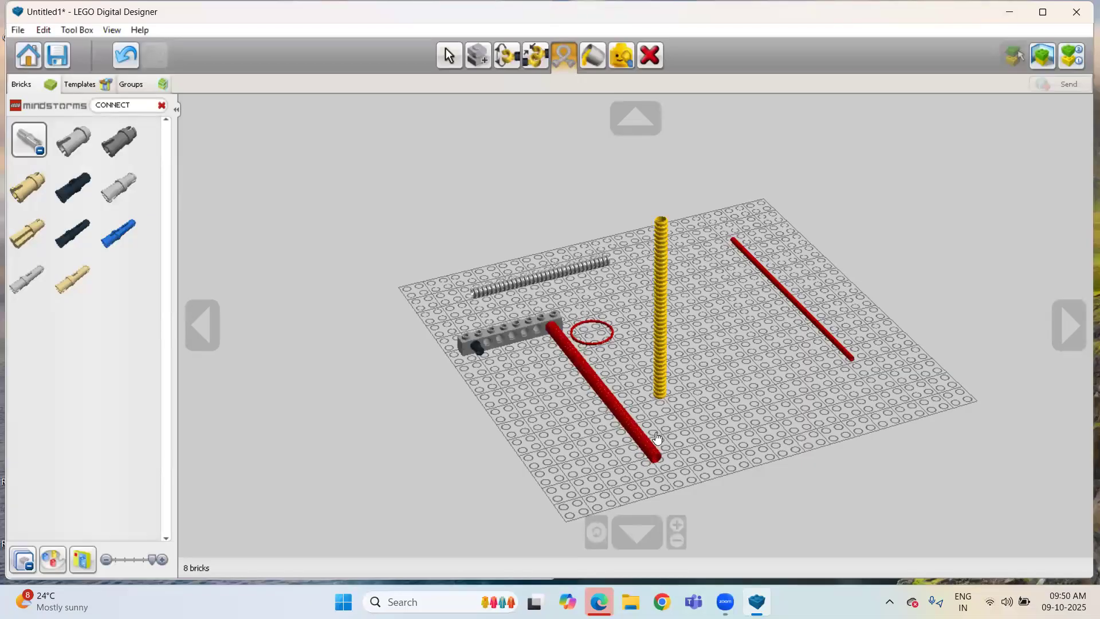
{"action": "left_click_drag", "start_coordinate": [649, 446], "coordinate": [480, 359]}
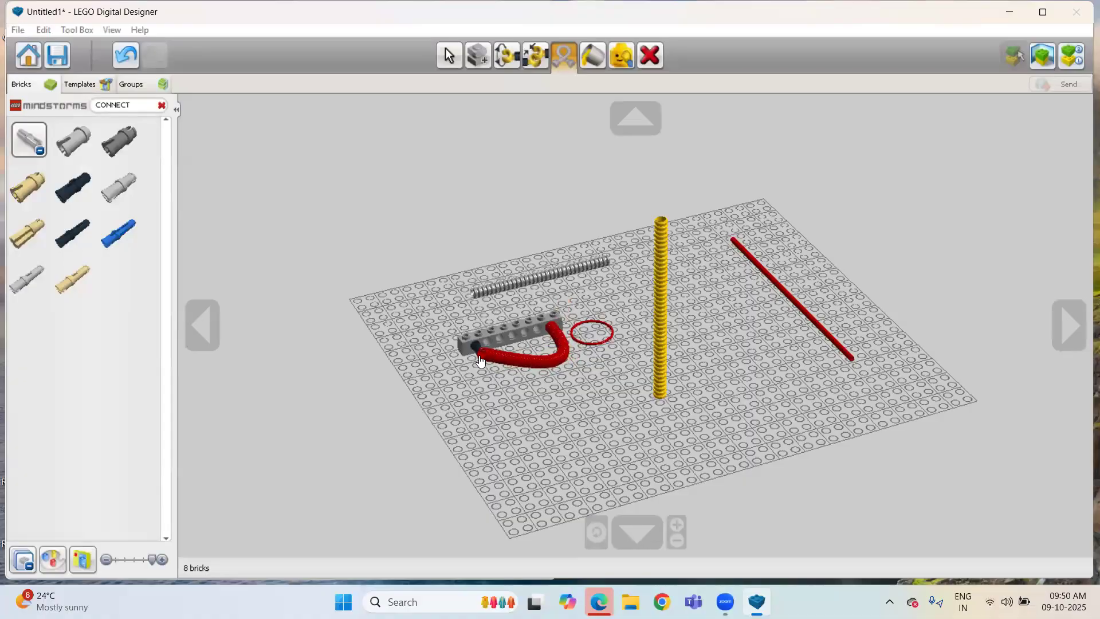